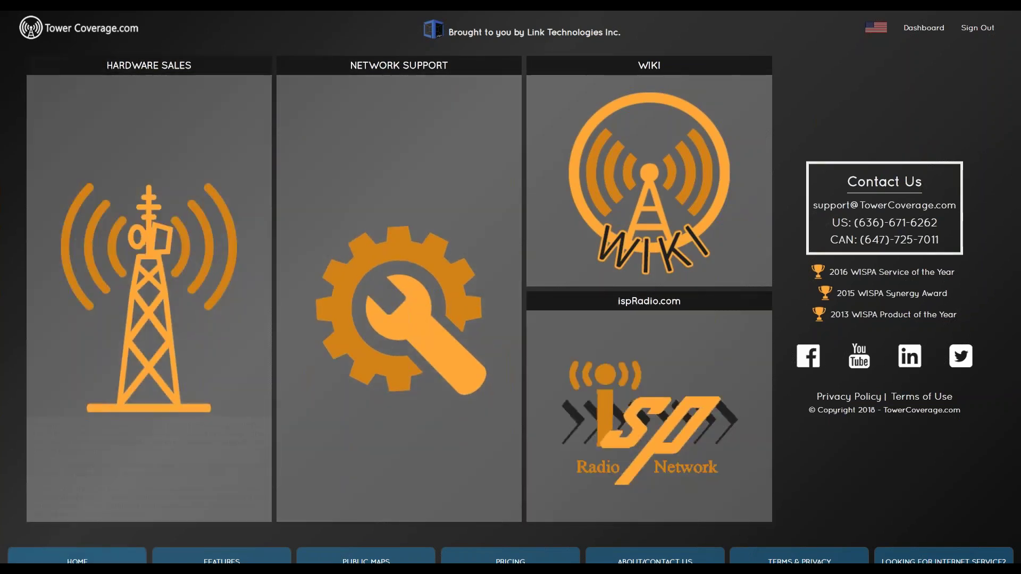
Open the public home page and review the pricing tiers for any sized network.
left_click(78, 558)
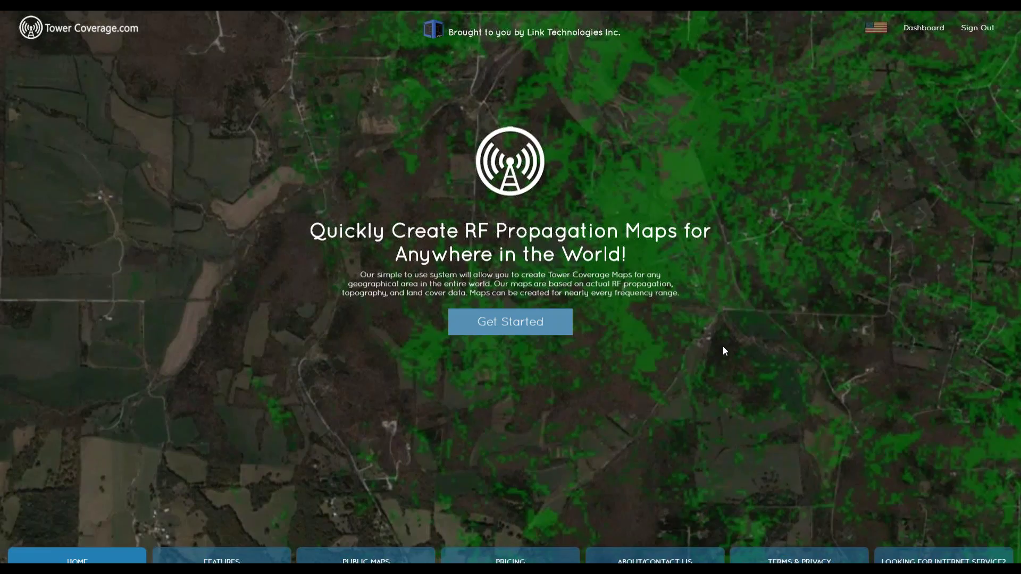
scroll(723, 347, "down", 5)
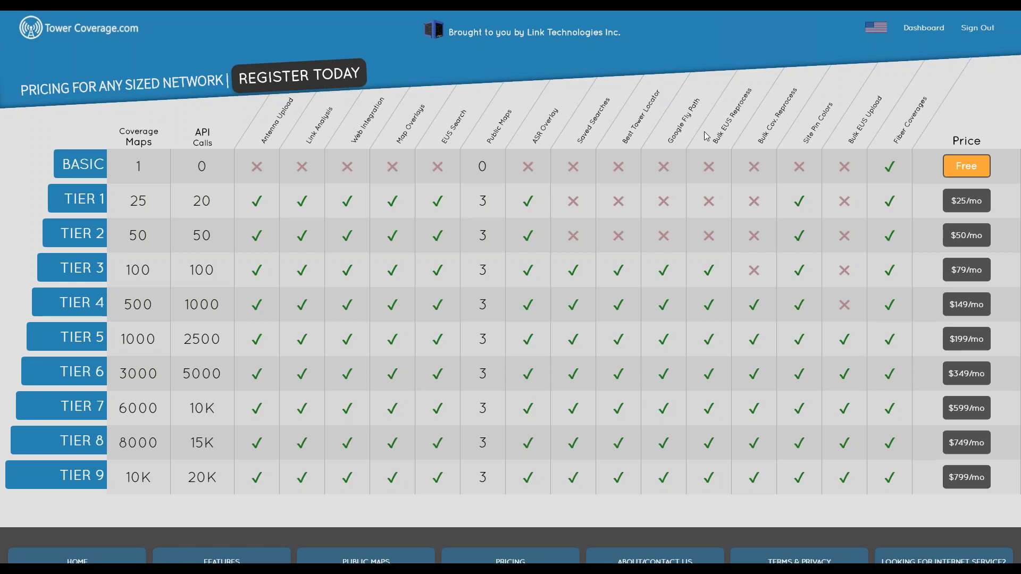
scroll(705, 137, "up", 15)
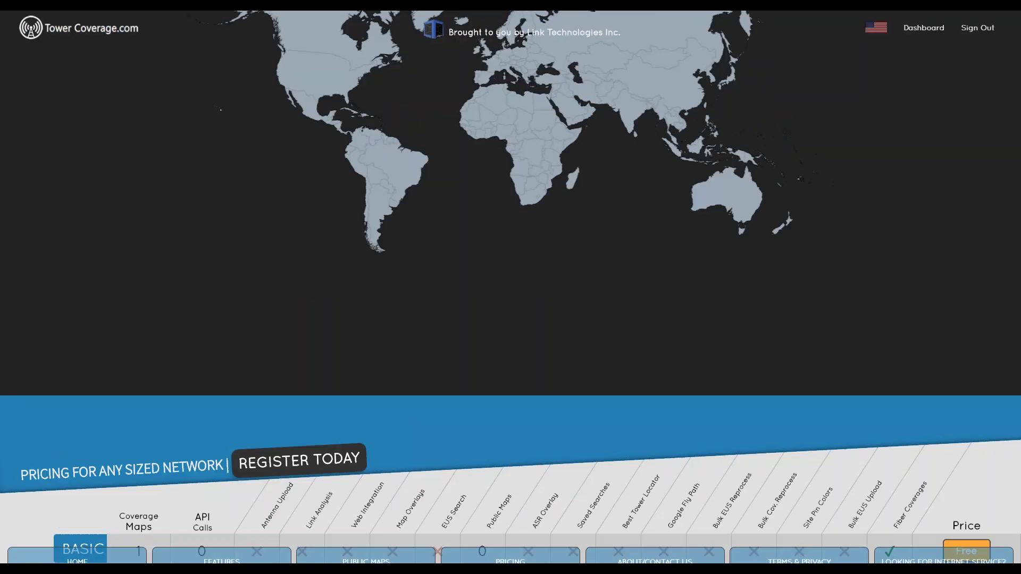
scroll(557, 400, "up", 5)
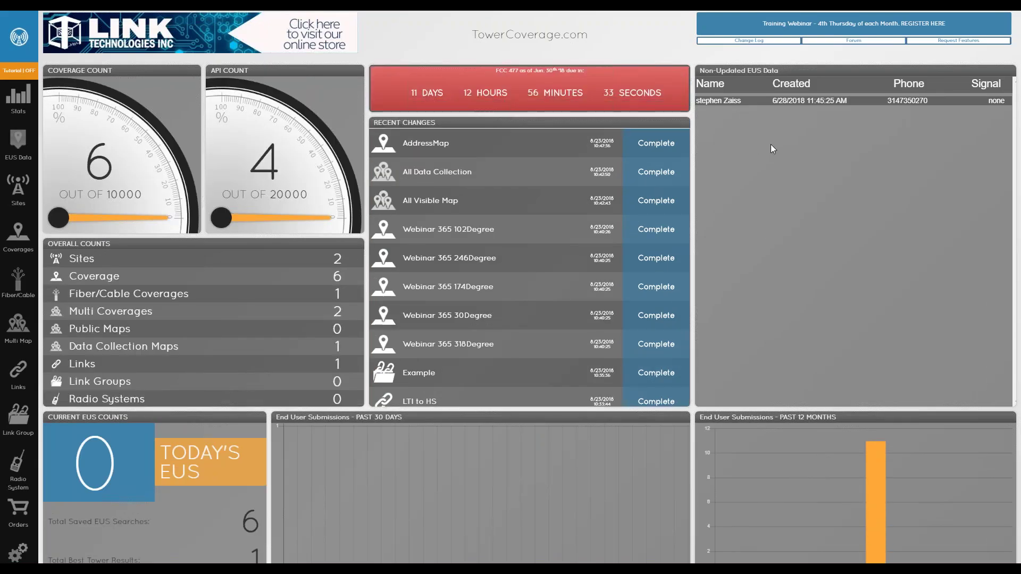
Leave full-screen view and open the company profile page of the account.
key("F11")
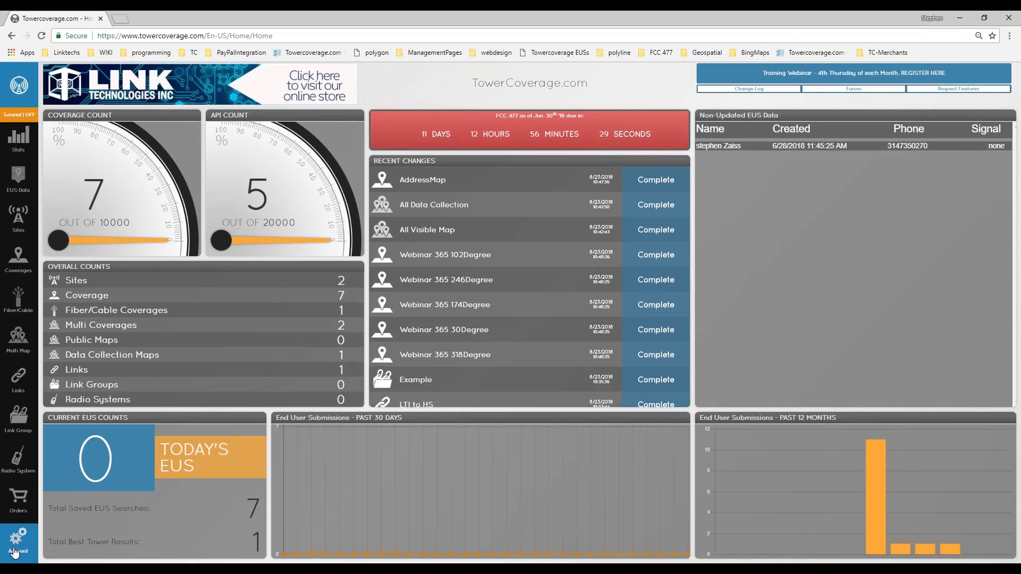
left_click(16, 543)
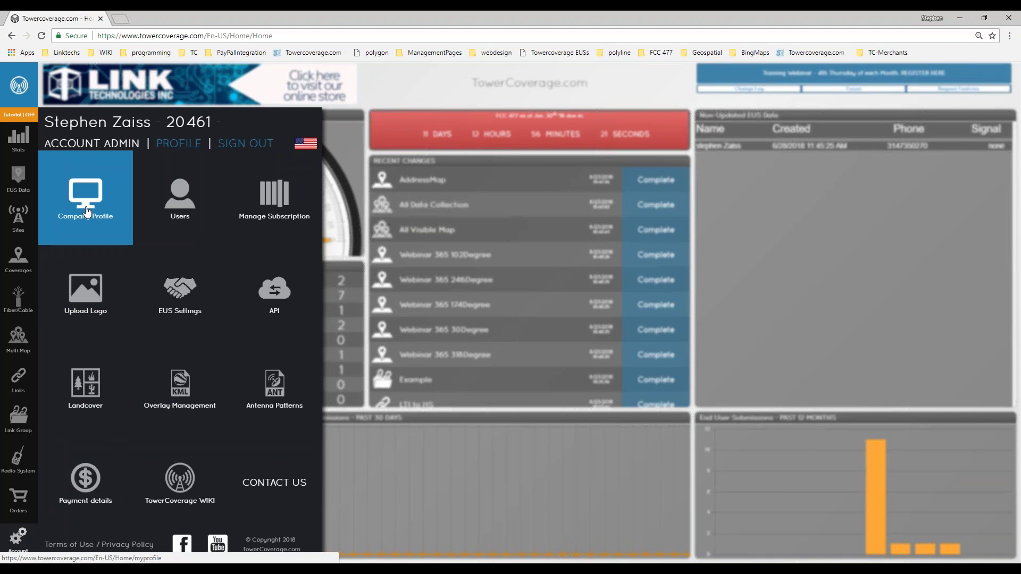
left_click(86, 211)
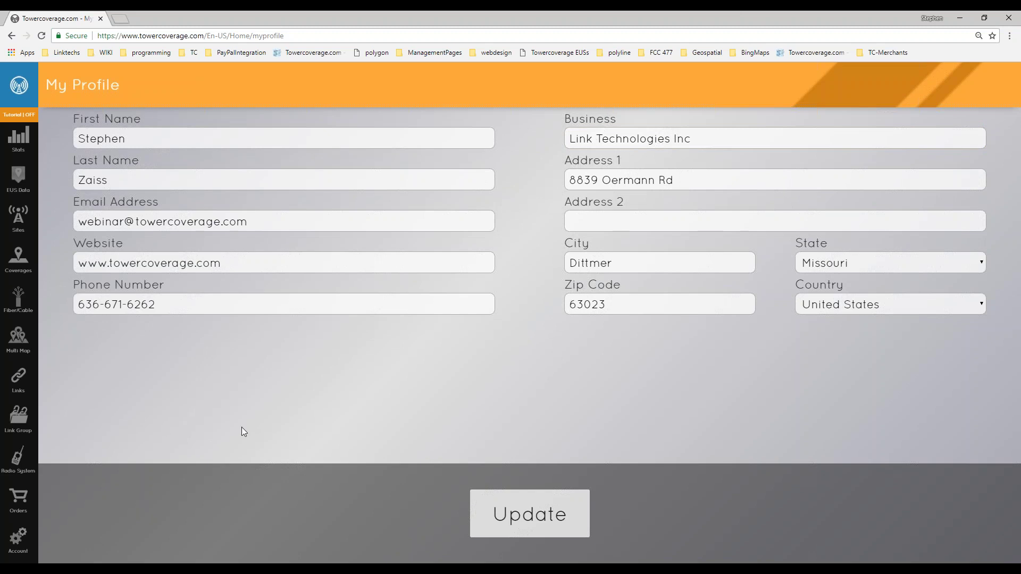
Open the account's Users page and examine the user types available for a new user, keeping Admin selected.
left_click(19, 537)
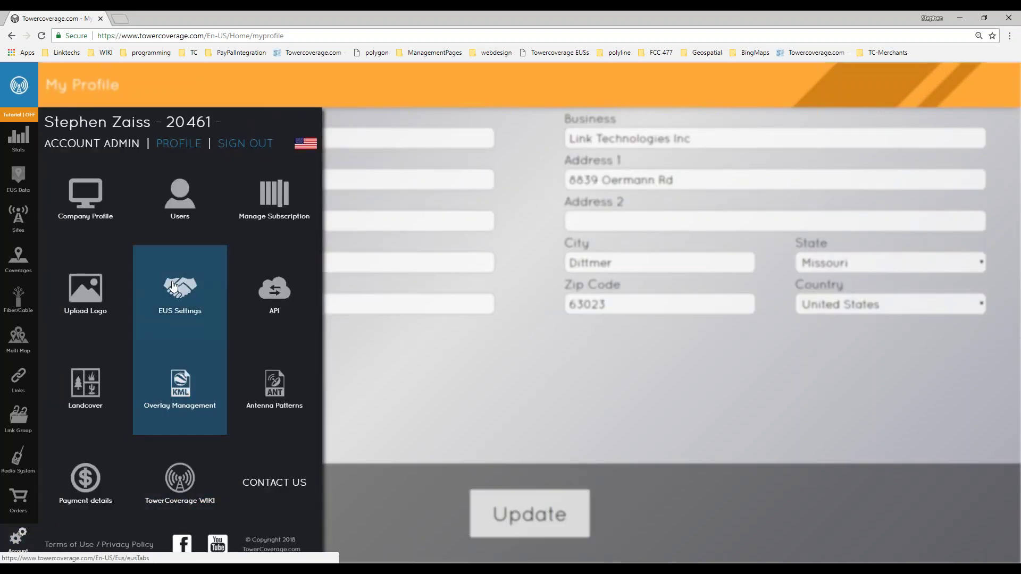
left_click(180, 202)
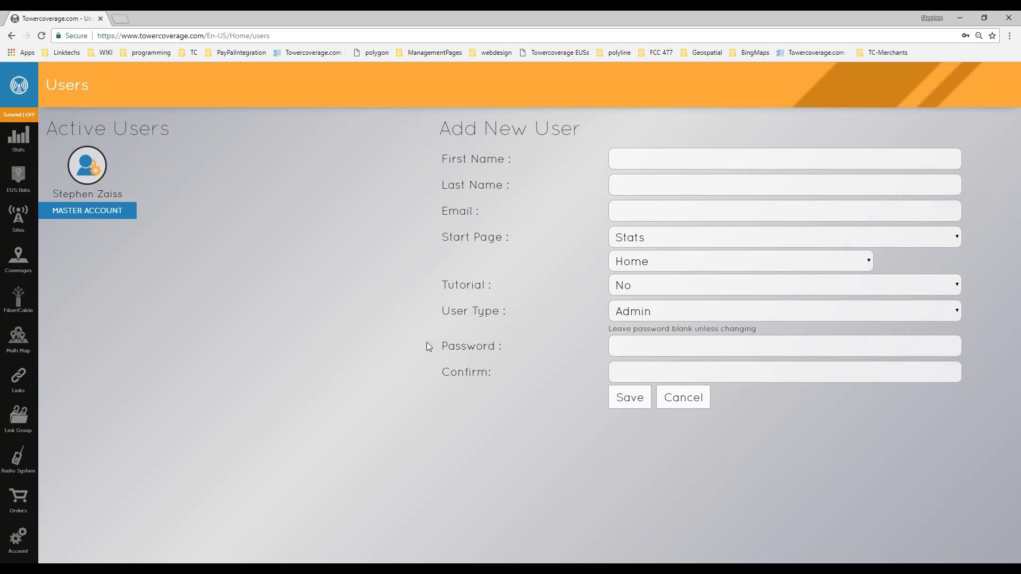
left_click(650, 316)
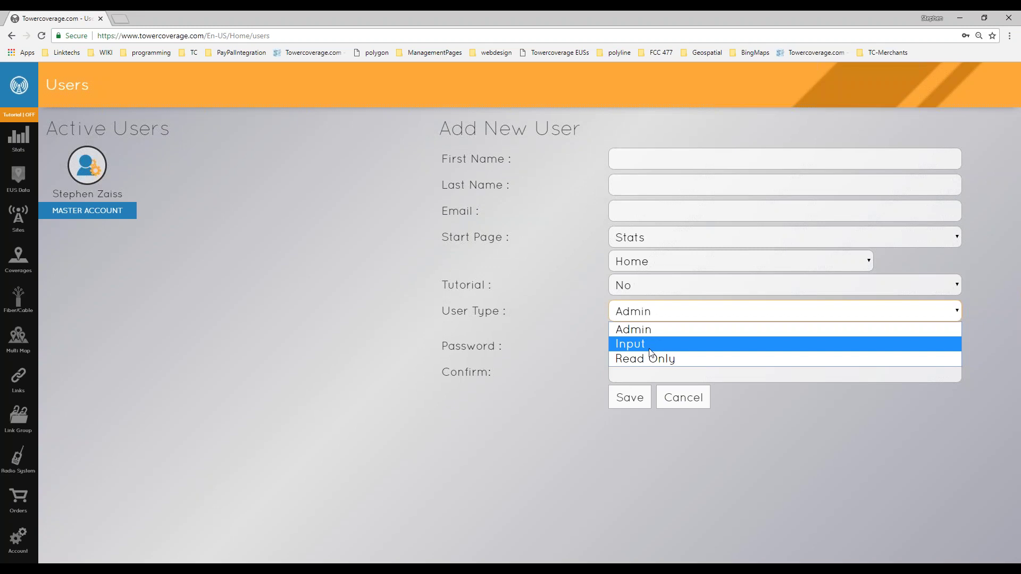
left_click(587, 390)
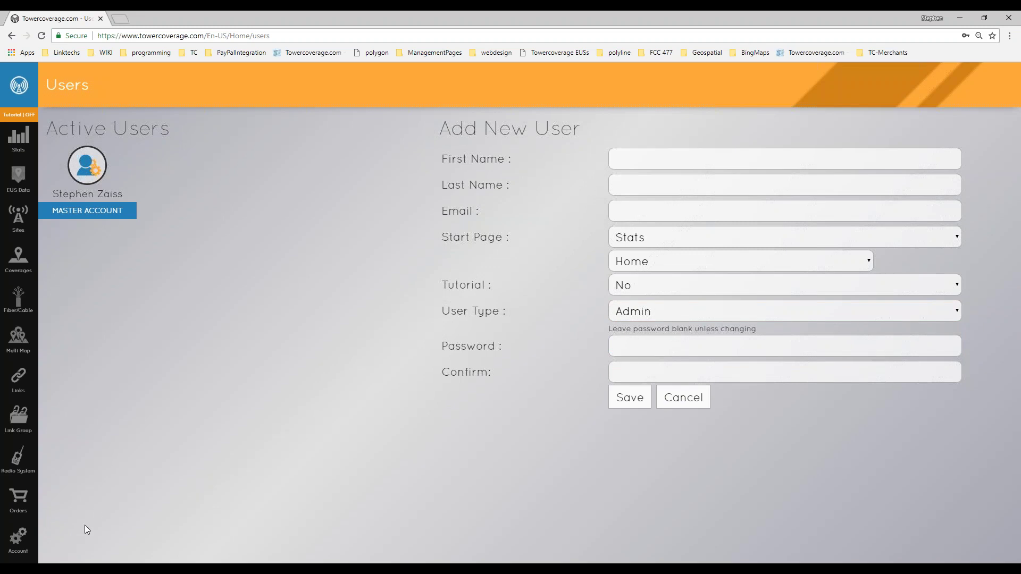
left_click(663, 306)
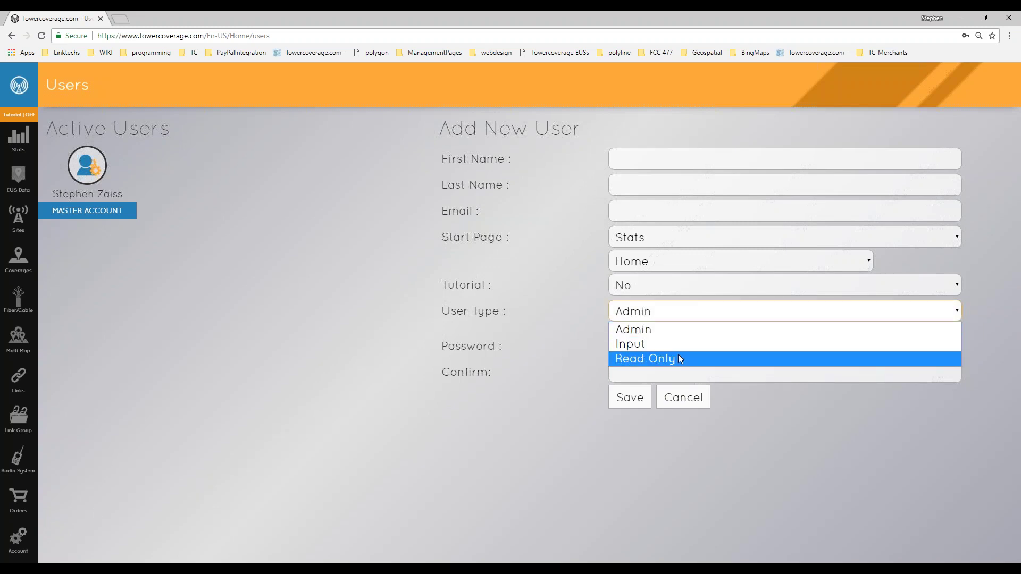
left_click(559, 346)
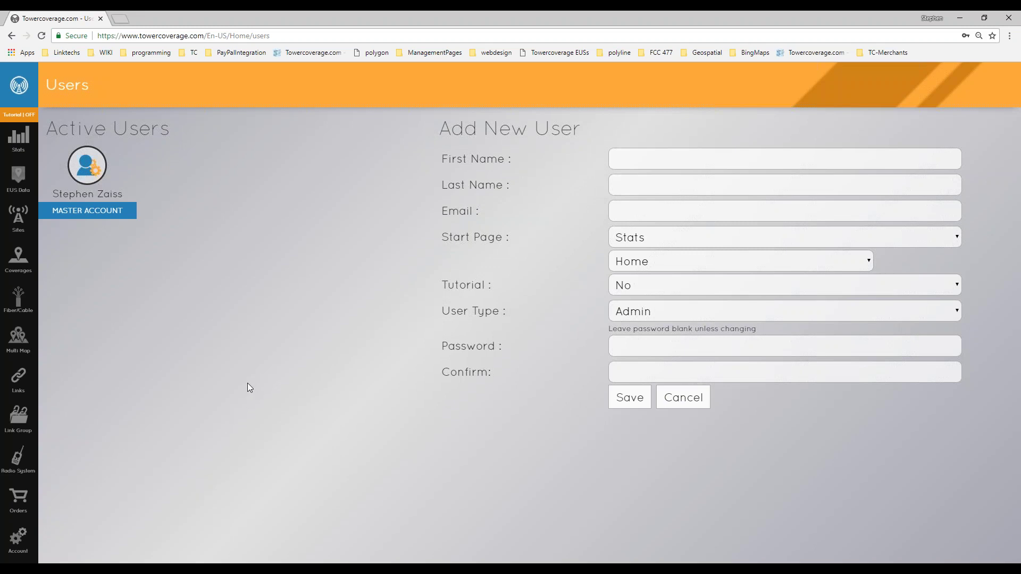
Open the EUS Settings and examine the EUS Landing options without changing the current choice.
left_click(18, 538)
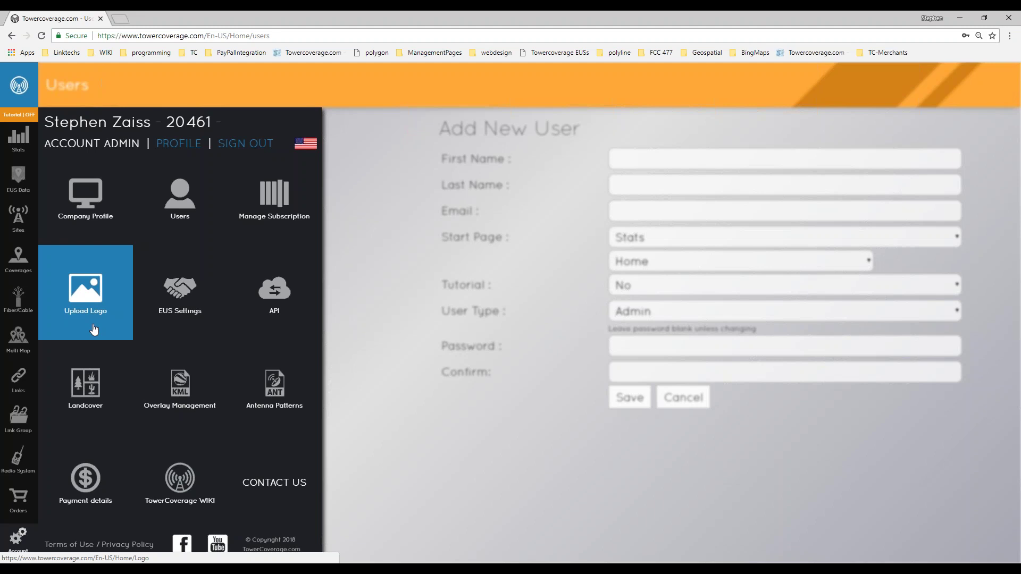
left_click(175, 316)
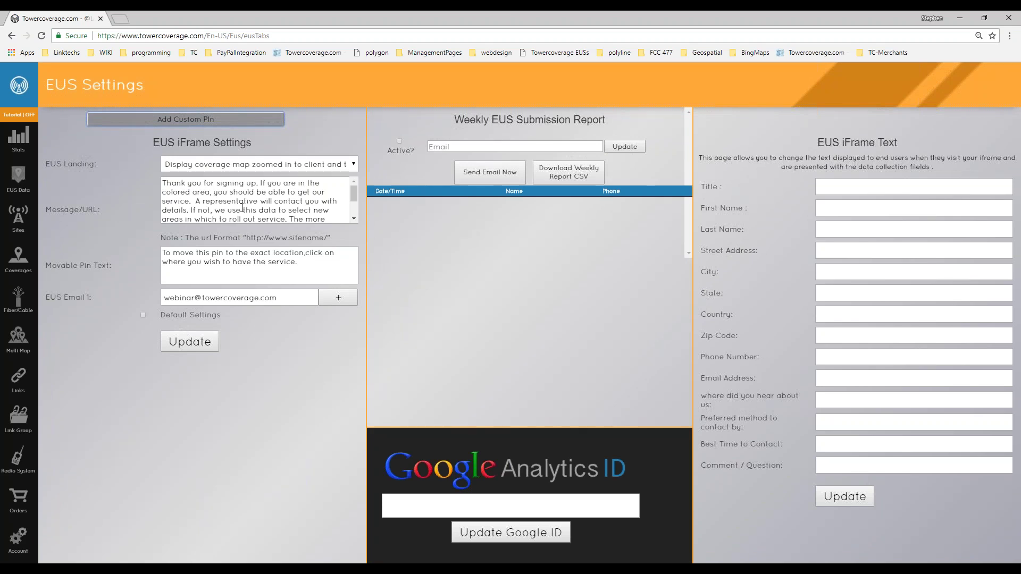
left_click(202, 168)
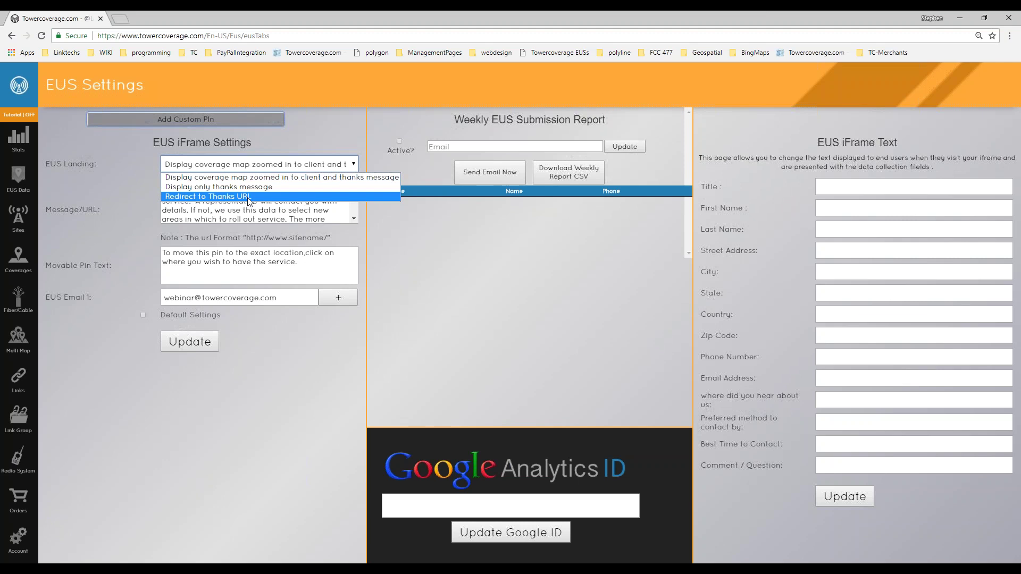
key("Escape")
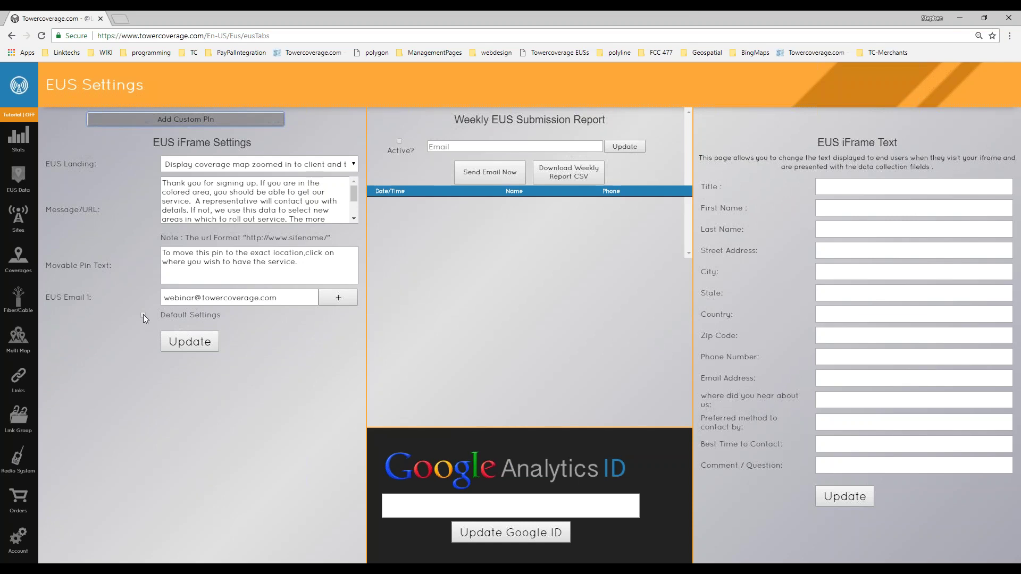
Examine the EUS default settings option, the weekly submission report email and the Google Analytics ID field.
left_click(143, 314)
left_click(143, 314)
left_click(447, 145)
left_click(458, 263)
left_click(525, 503)
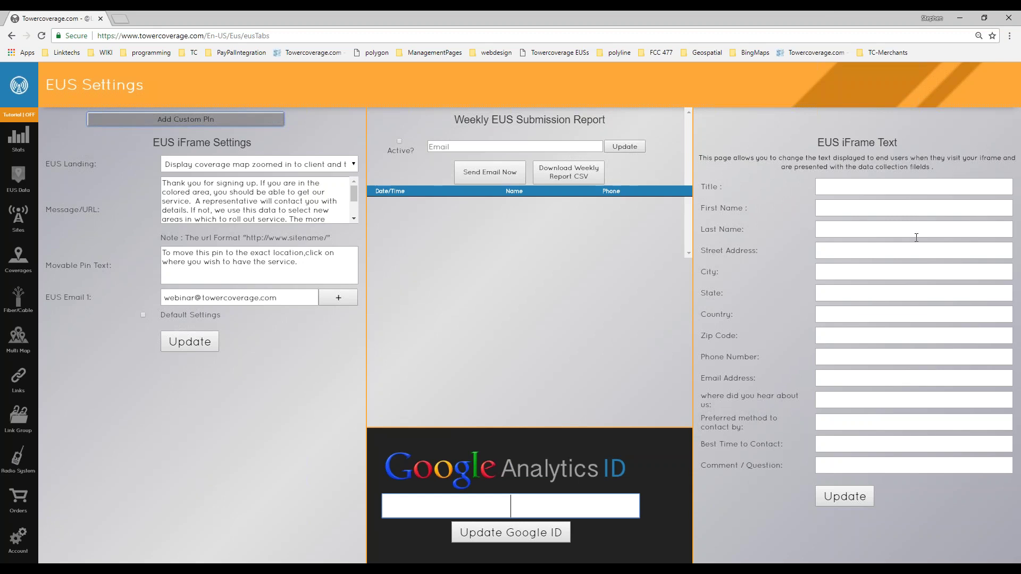
Examine the EUS iFrame Text section, including its title and the "where did you hear about us" field.
left_click_drag(810, 147, 923, 147)
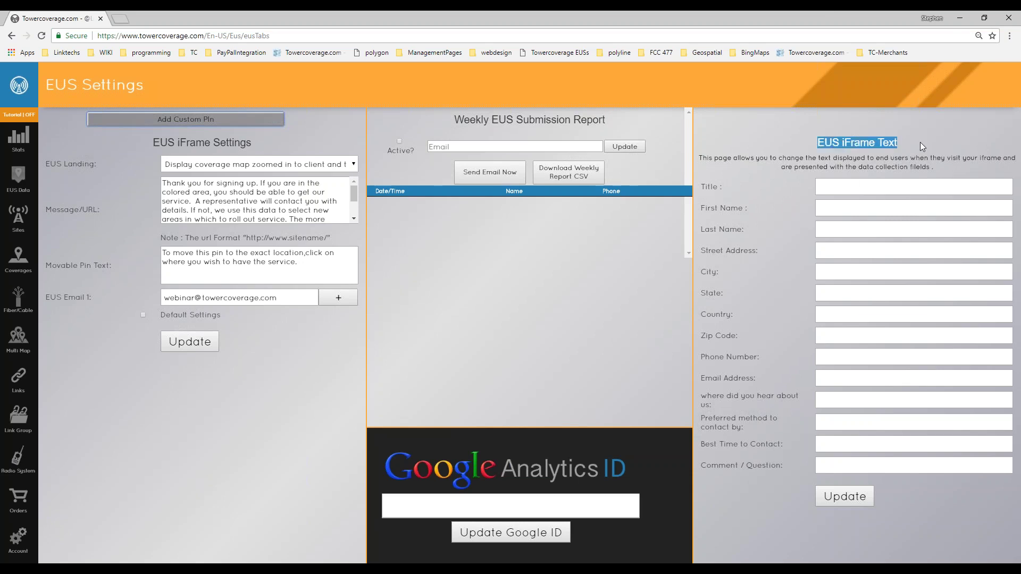
left_click(896, 196)
key("Escape")
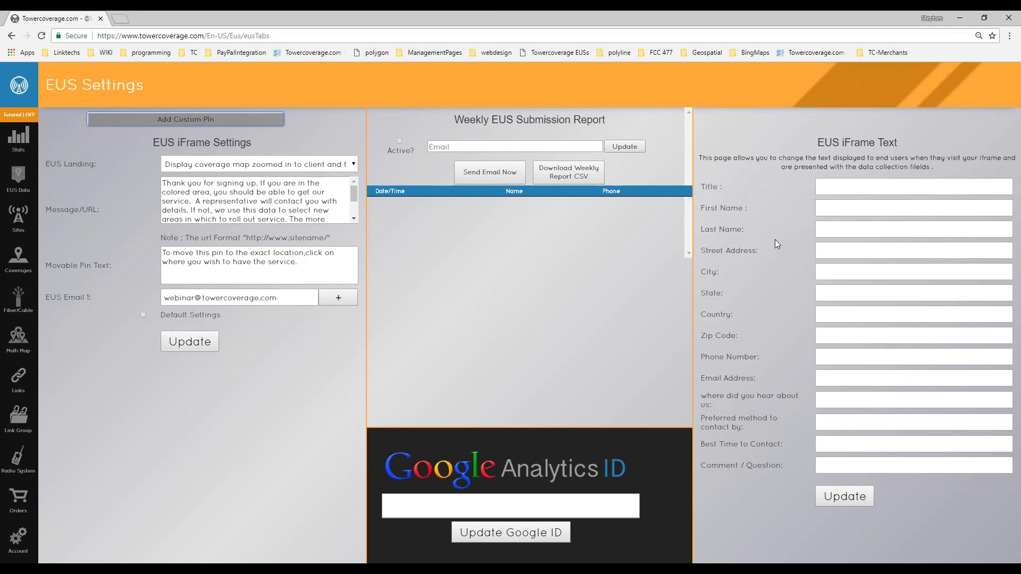
left_click(829, 403)
left_click(808, 401)
Open the account's API page and highlight the account ID and account key.
left_click(21, 537)
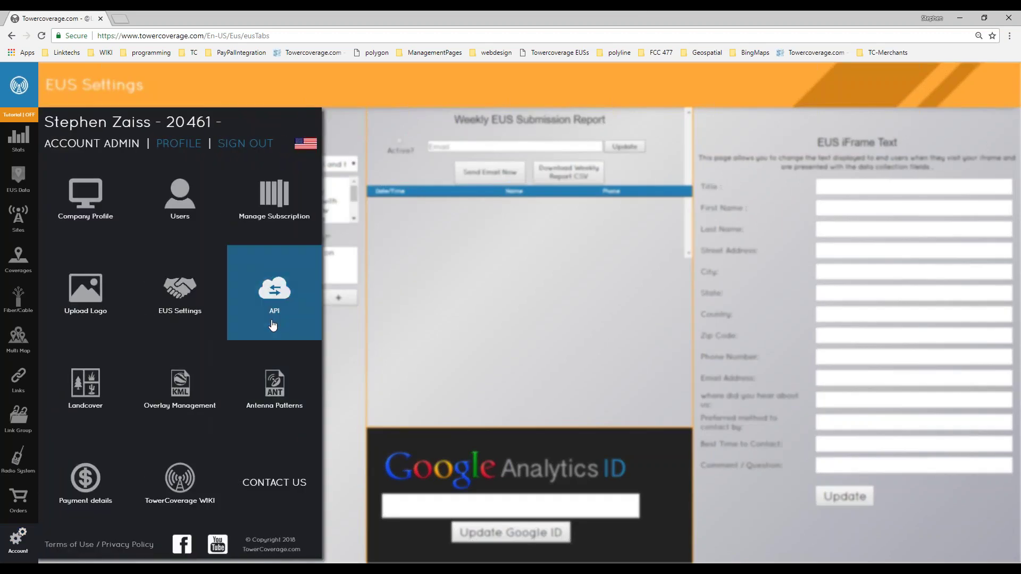
left_click(274, 319)
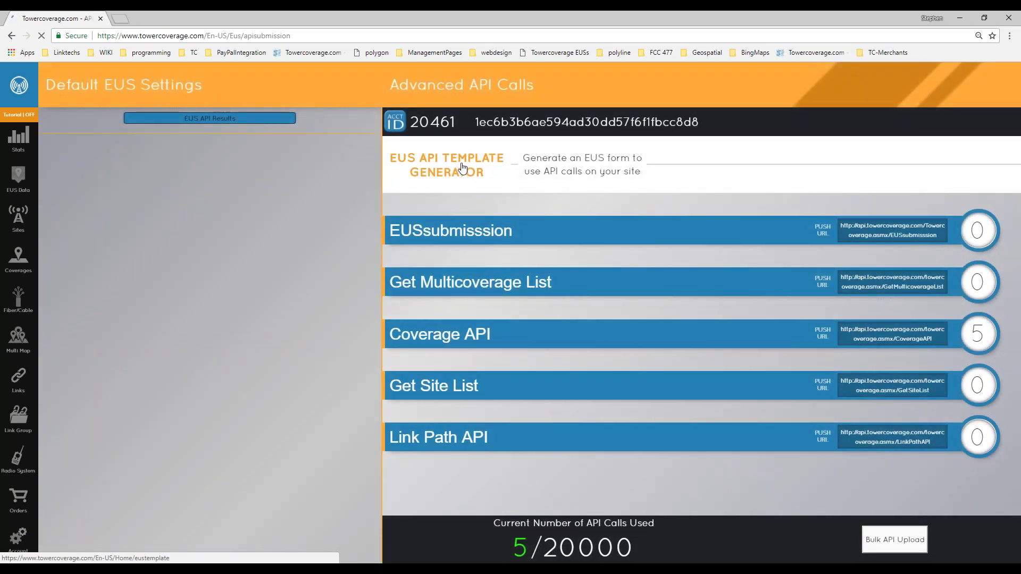
double_click(446, 122)
double_click(586, 118)
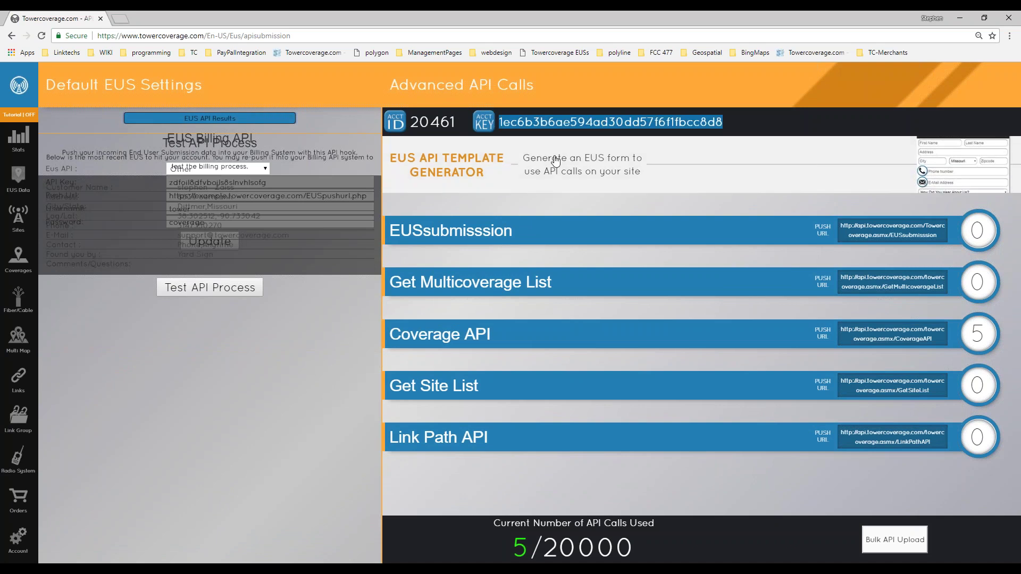
Open the EUS API Template Generator and place the cursor in its Google Map Key field.
left_click(470, 171)
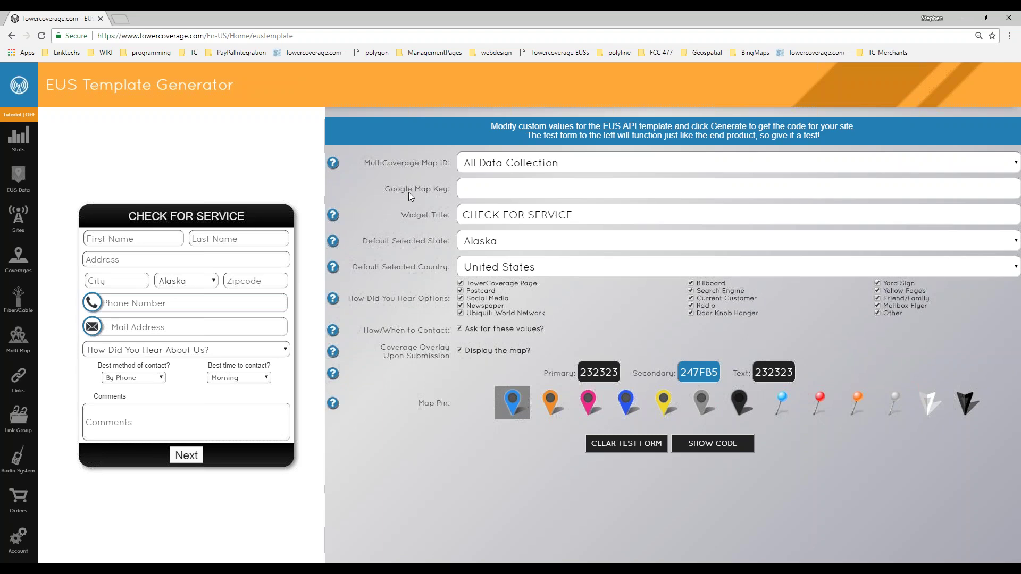
left_click(483, 194)
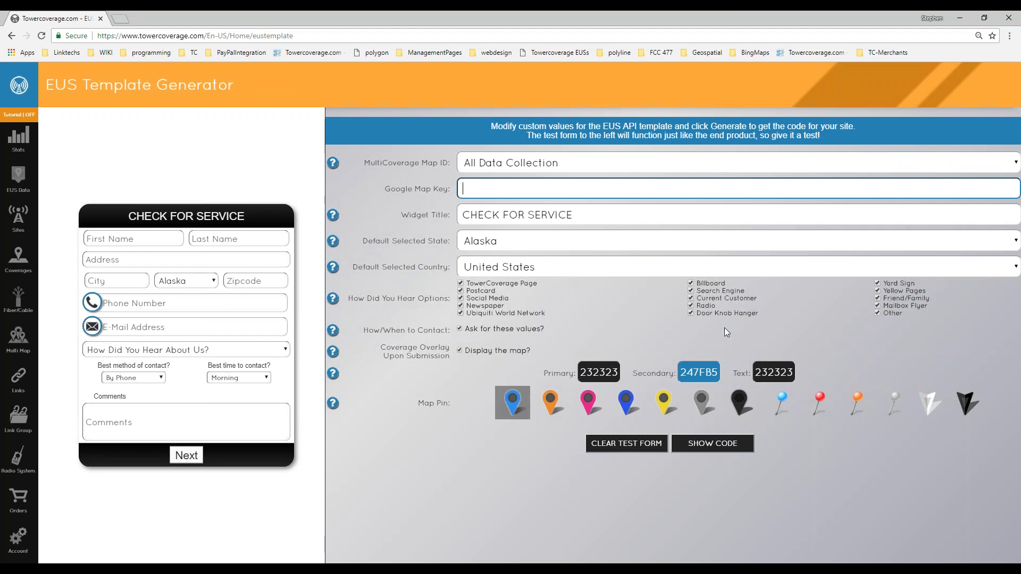
Open the Landcover settings and inspect the heights and densities of Evergreen Needleleaf Forest and Urban & Build-up Low.
left_click(18, 540)
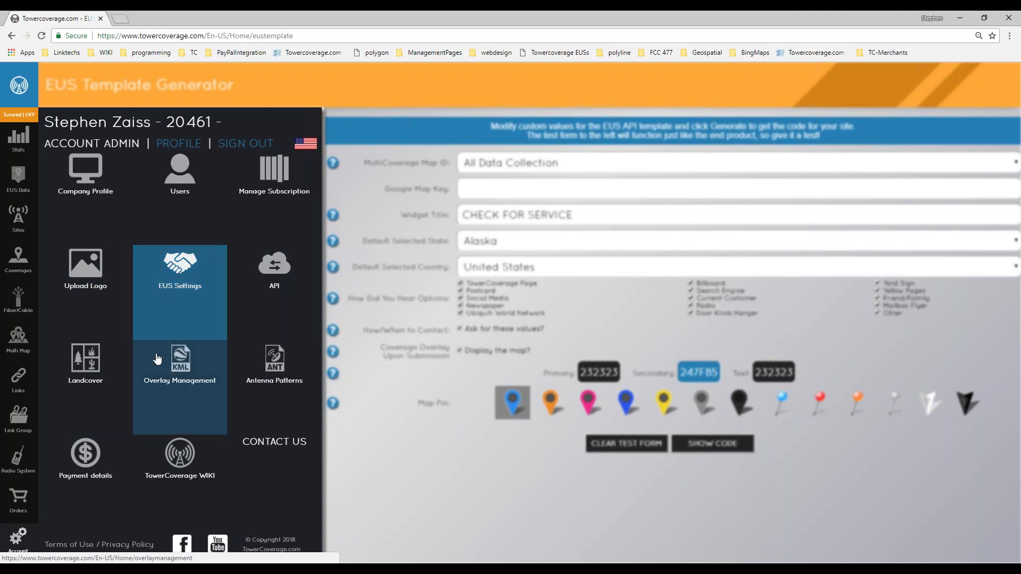
left_click(122, 348)
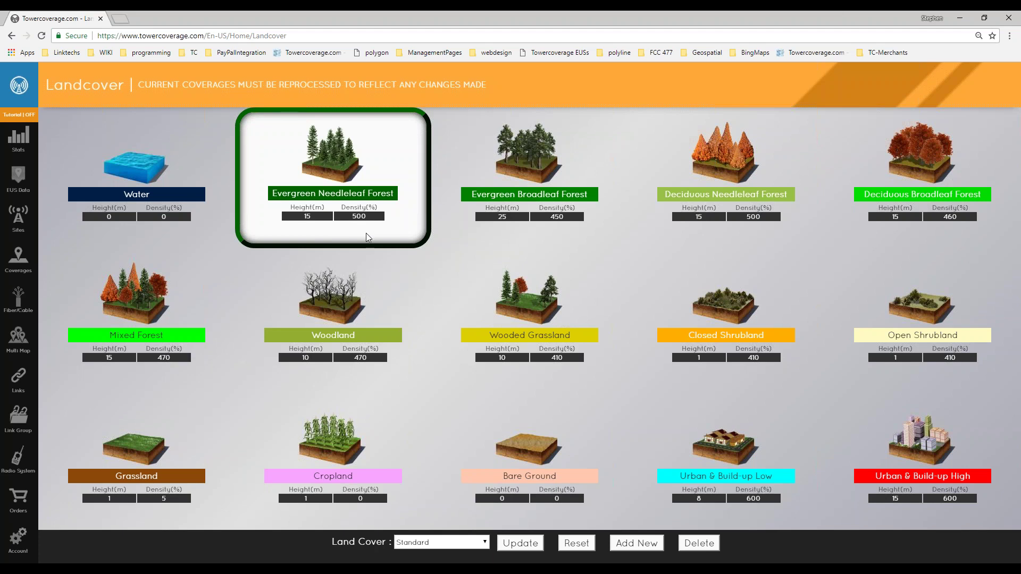
left_click_drag(316, 217, 298, 216)
double_click(362, 216)
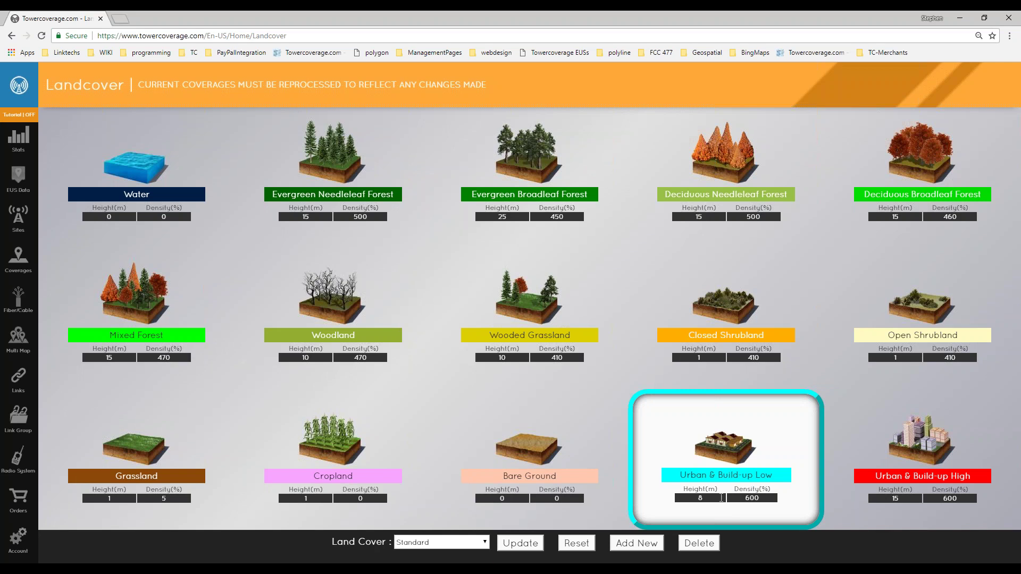
left_click_drag(713, 499, 691, 497)
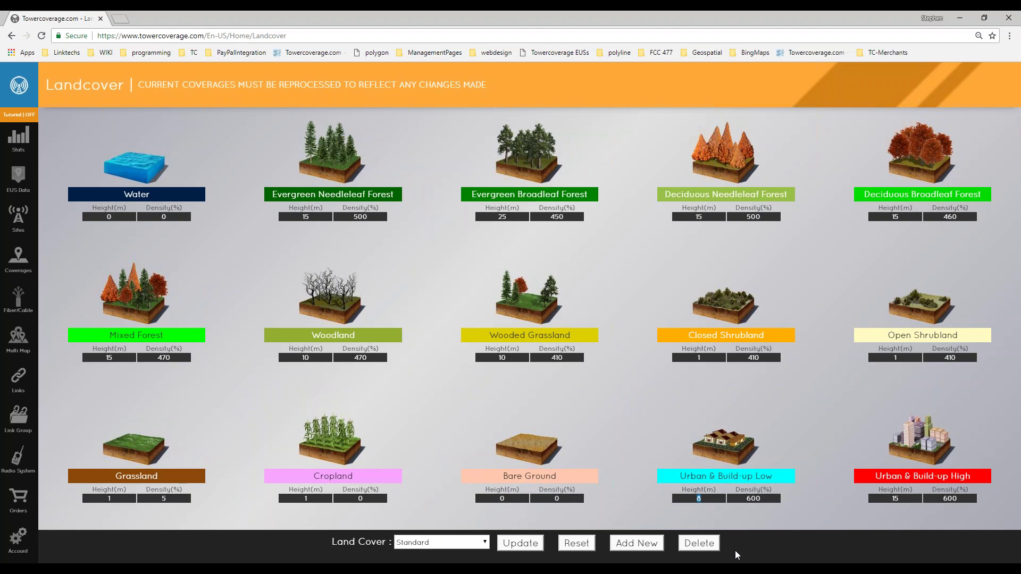
View the prompt for naming a new land cover and close it without adding one.
left_click(655, 545)
left_click(508, 274)
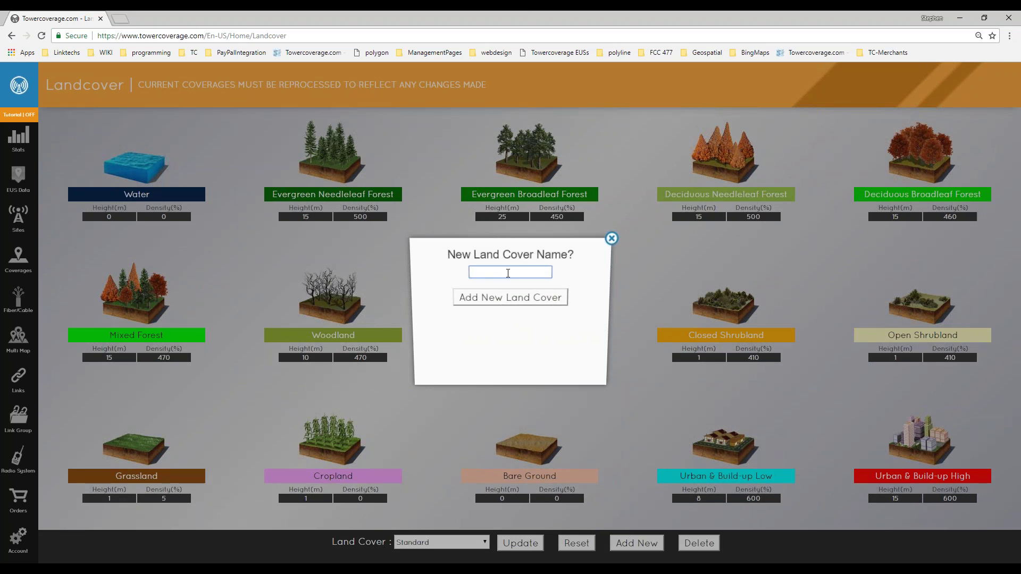
left_click(611, 239)
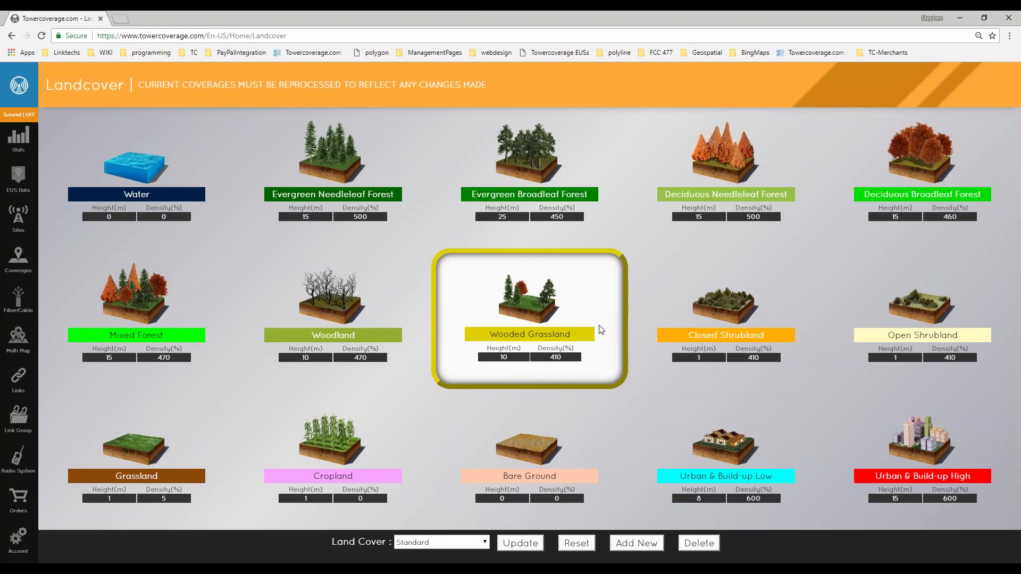
Switch the land cover profile to 50 Percent and inspect the Evergreen Needleleaf Forest density.
left_click(436, 542)
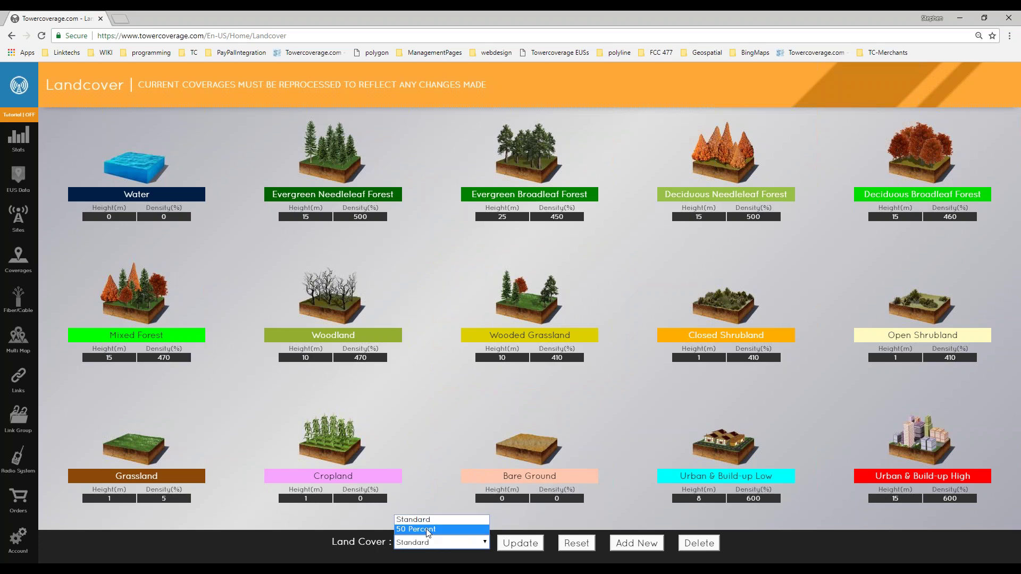
left_click(428, 529)
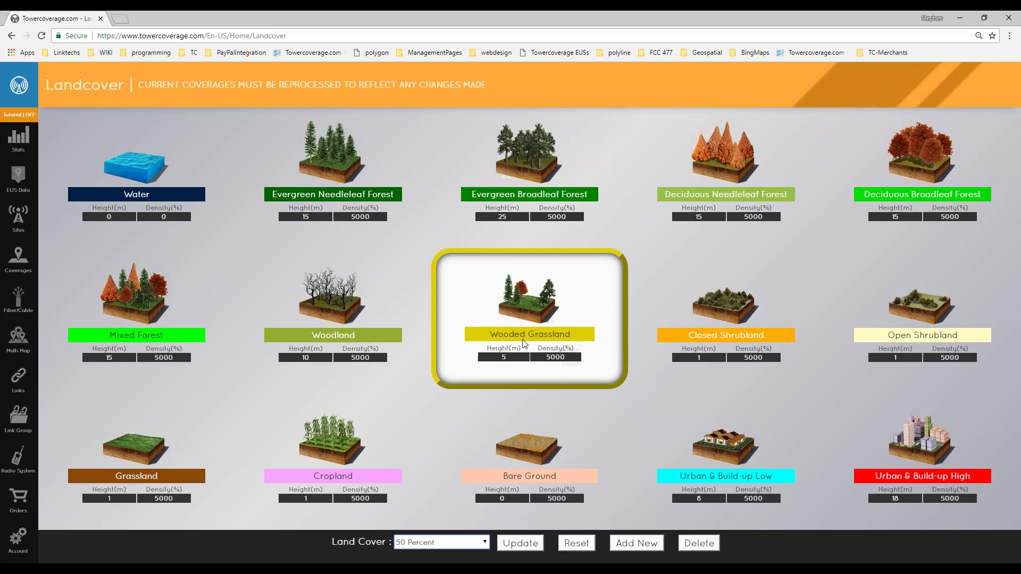
left_click(360, 215)
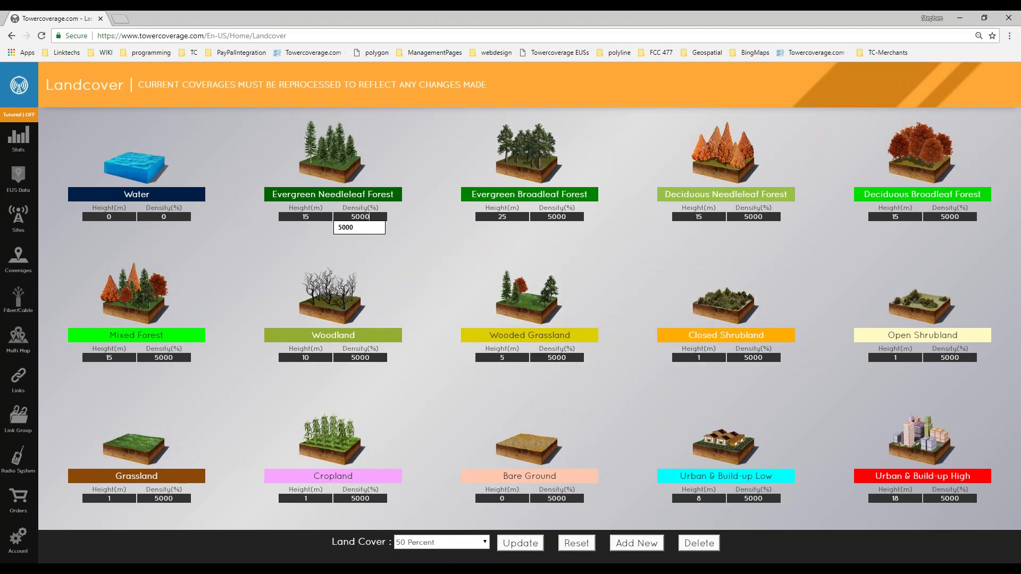
mouse_move(377, 568)
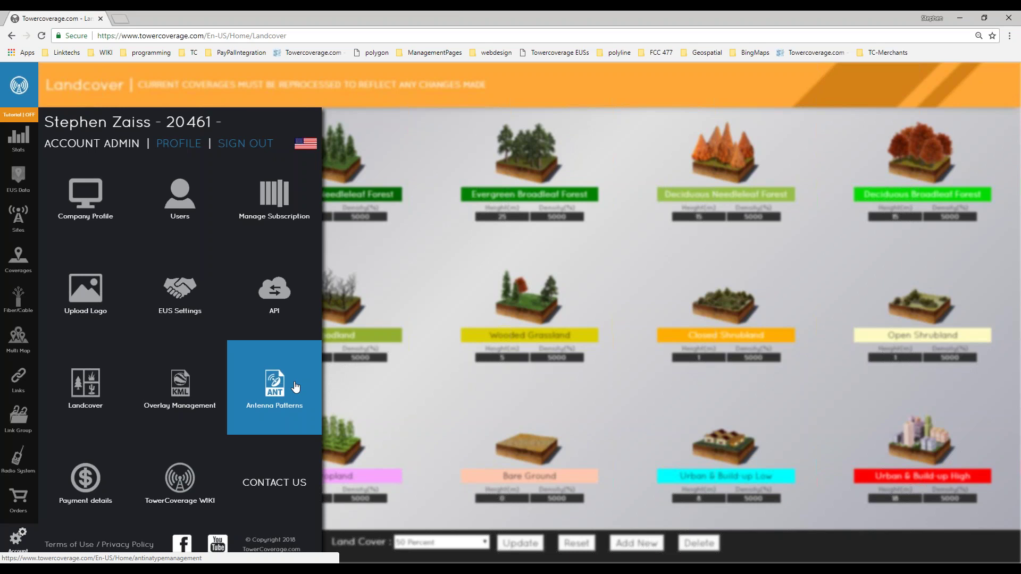
Open Antenna Patterns, start a new pattern, and examine its Antenna Name, Beamwidth Filter and Manufacturer Name fields.
left_click(296, 388)
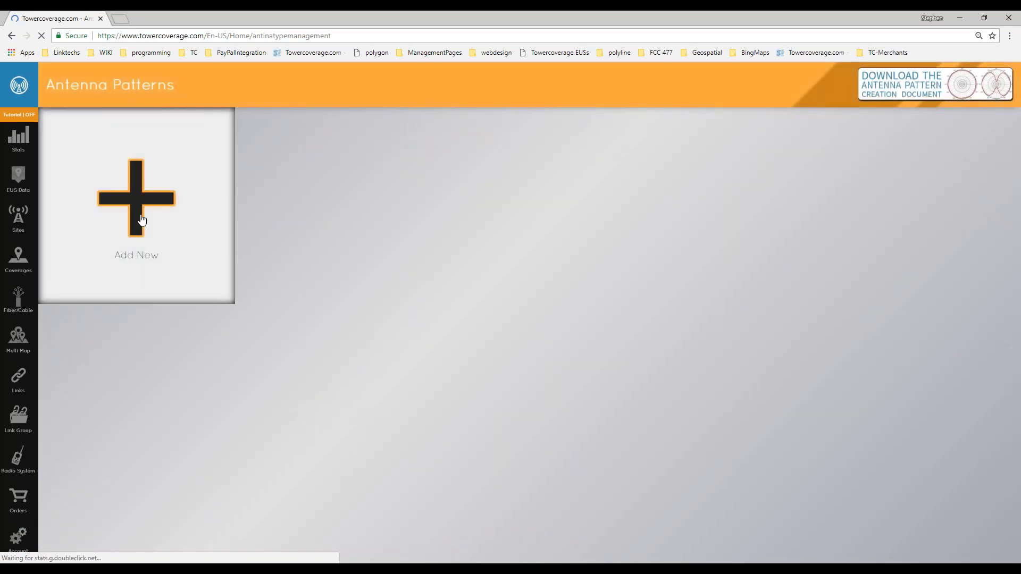
left_click(142, 219)
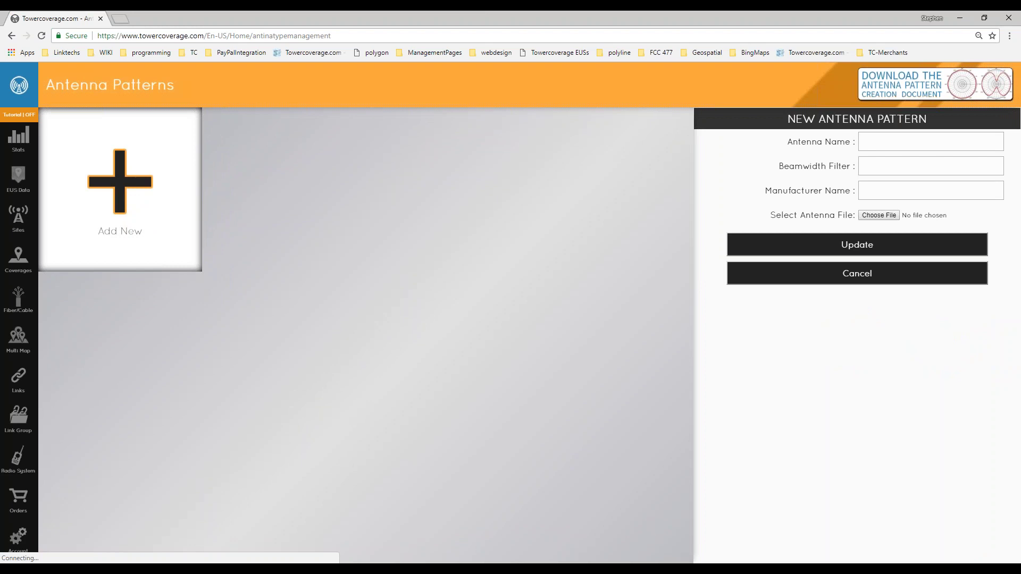
left_click(900, 147)
left_click(884, 173)
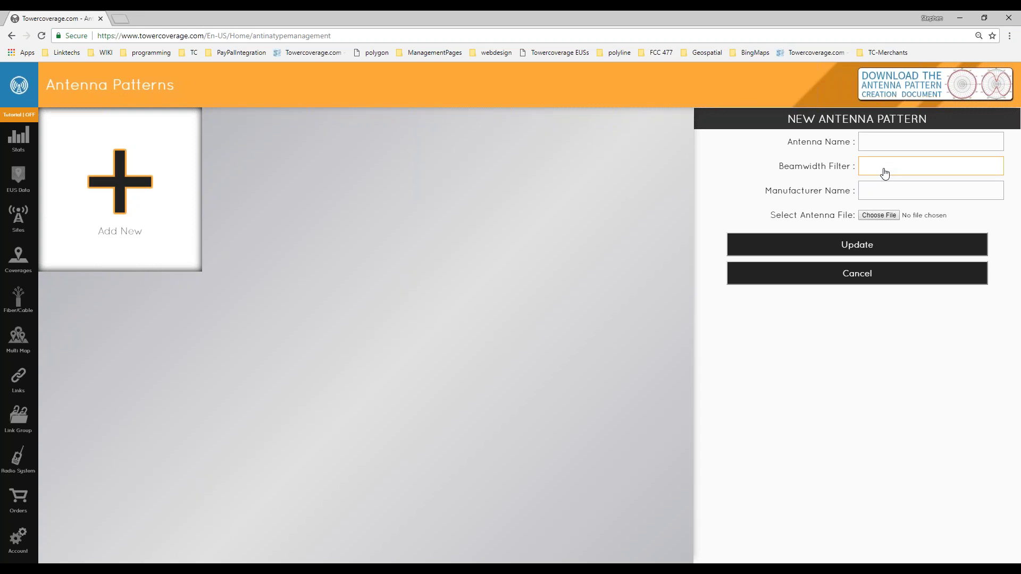
left_click(868, 195)
View the Contact Us support window from the account options, close it, and dismiss the account options.
left_click(18, 538)
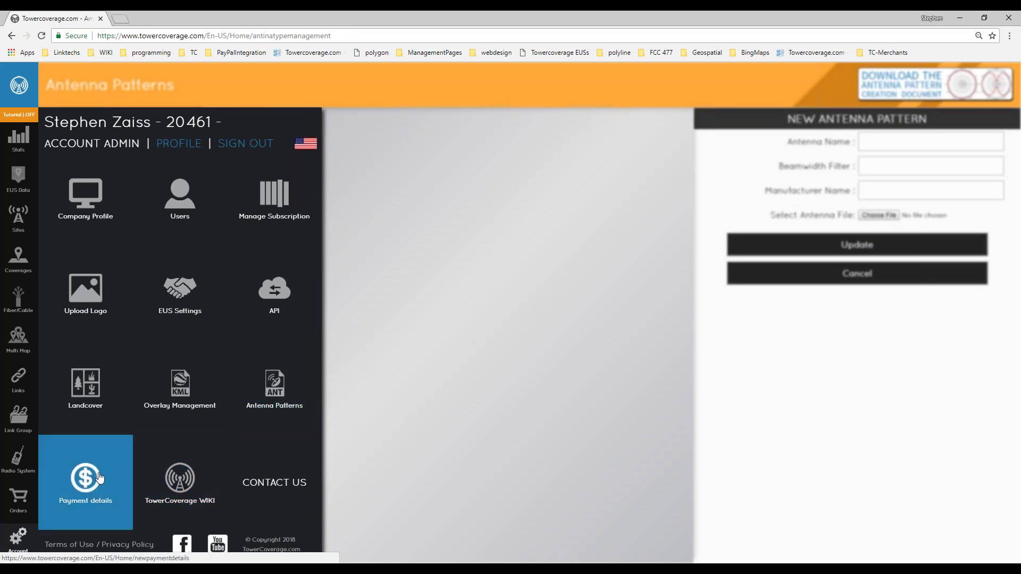
left_click(259, 487)
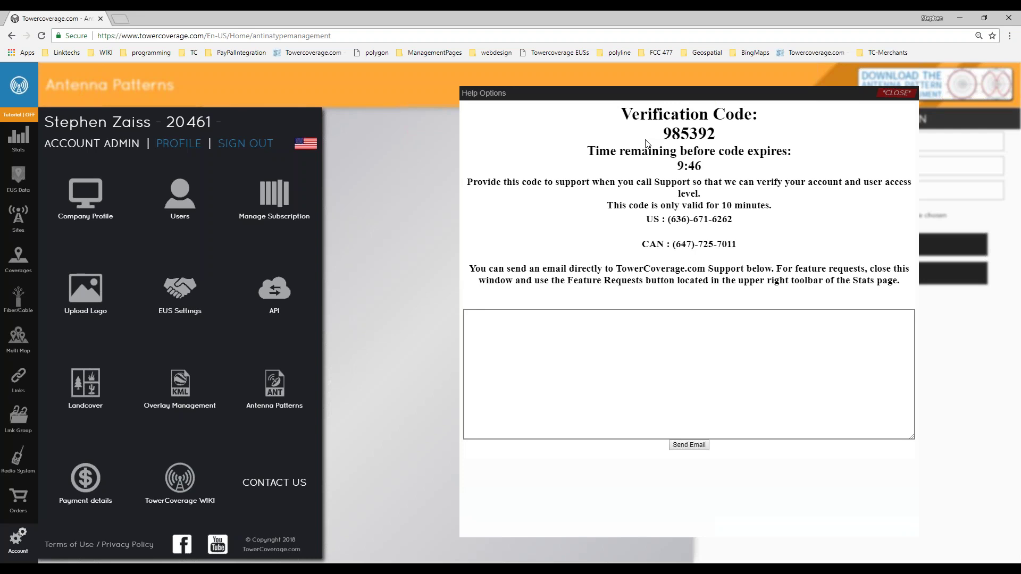
left_click(901, 93)
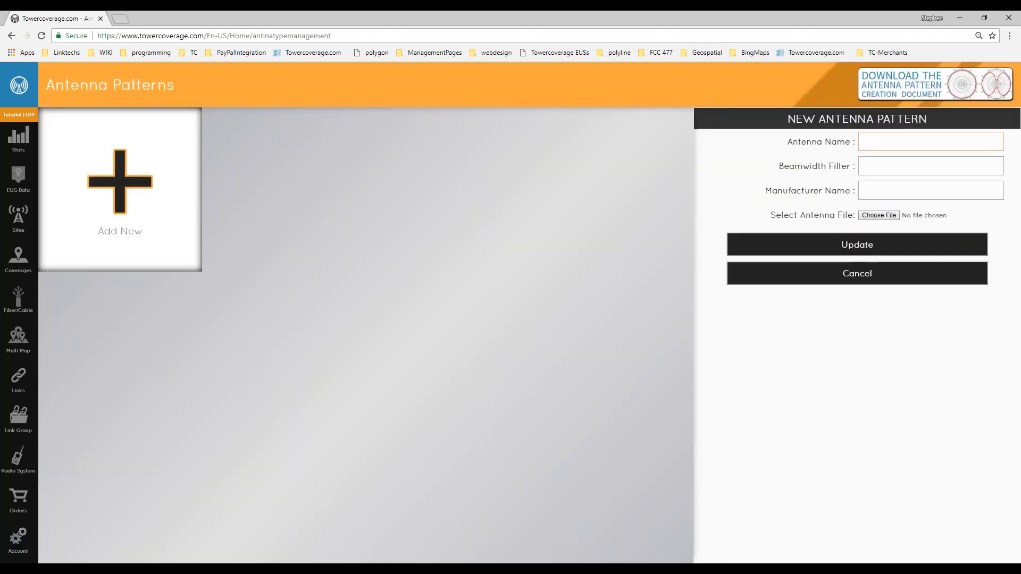
left_click(32, 543)
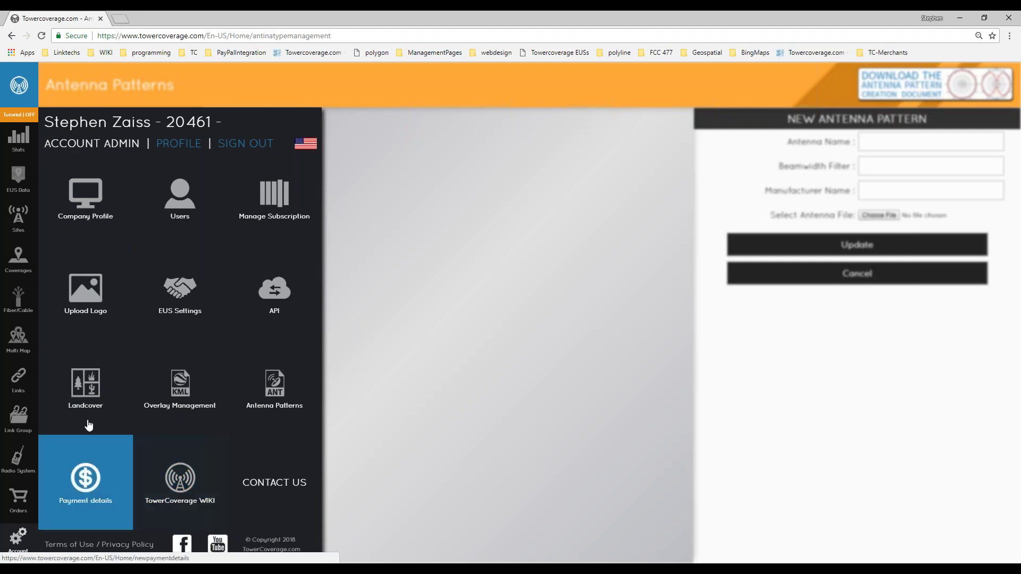
left_click(419, 396)
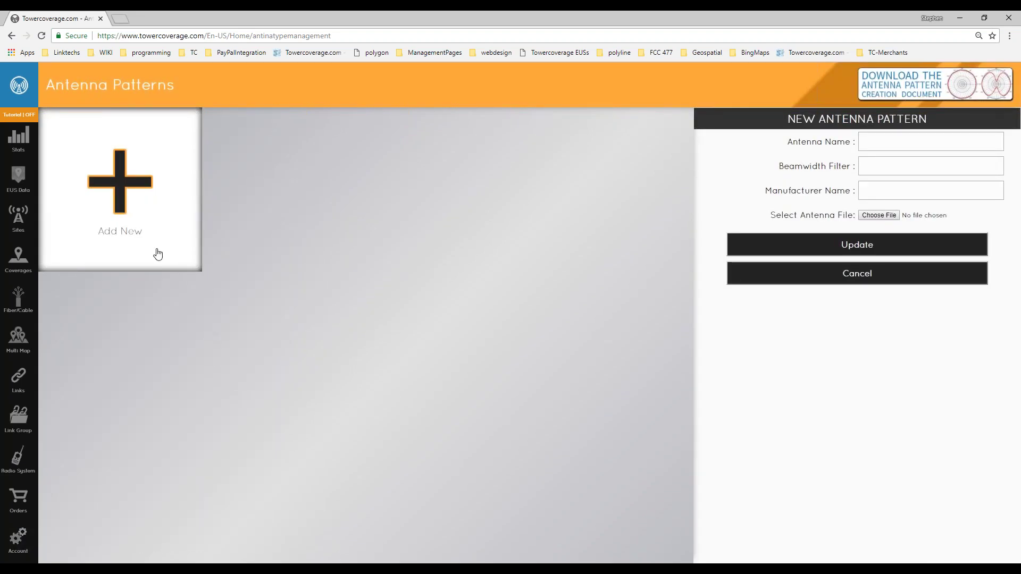
Open the blank New Site form using the shortcut for adding a site.
mouse_move(25, 221)
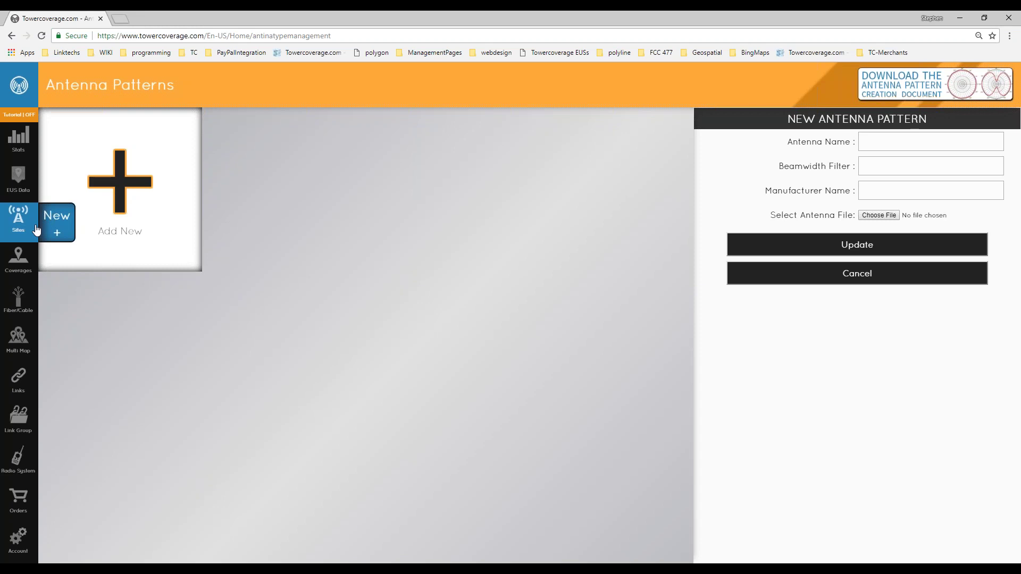
left_click(55, 224)
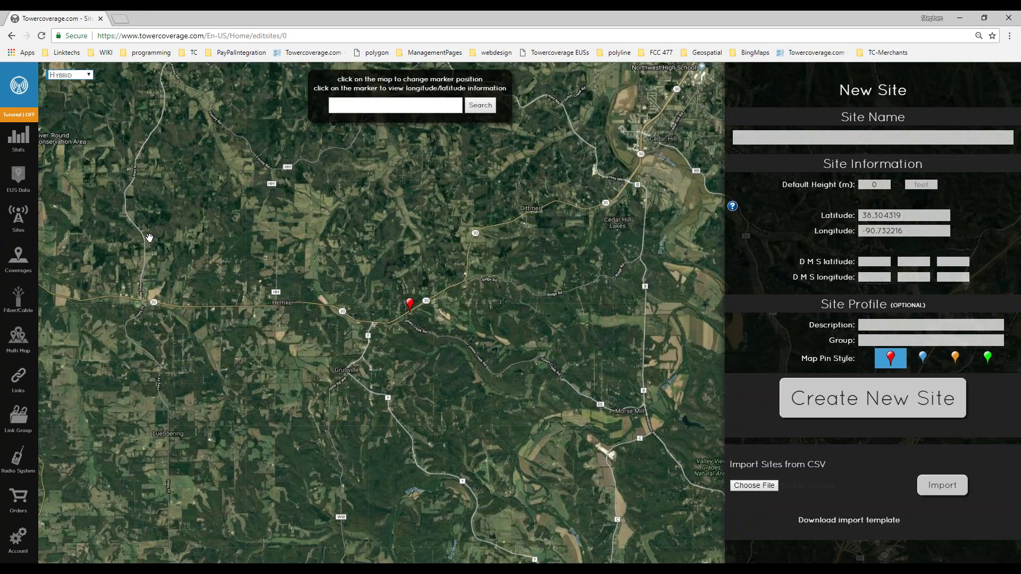
mouse_move(24, 228)
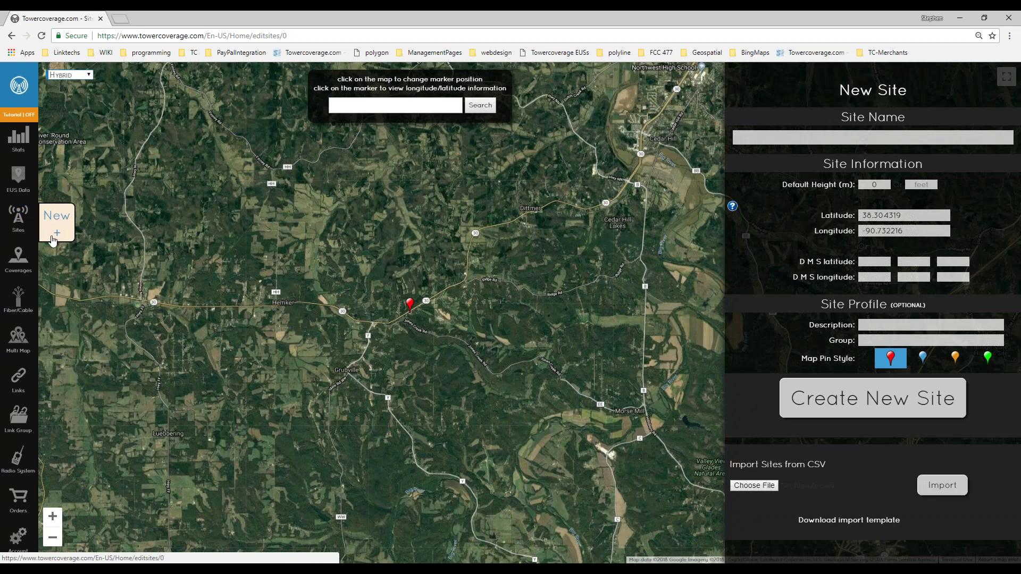
left_click(53, 236)
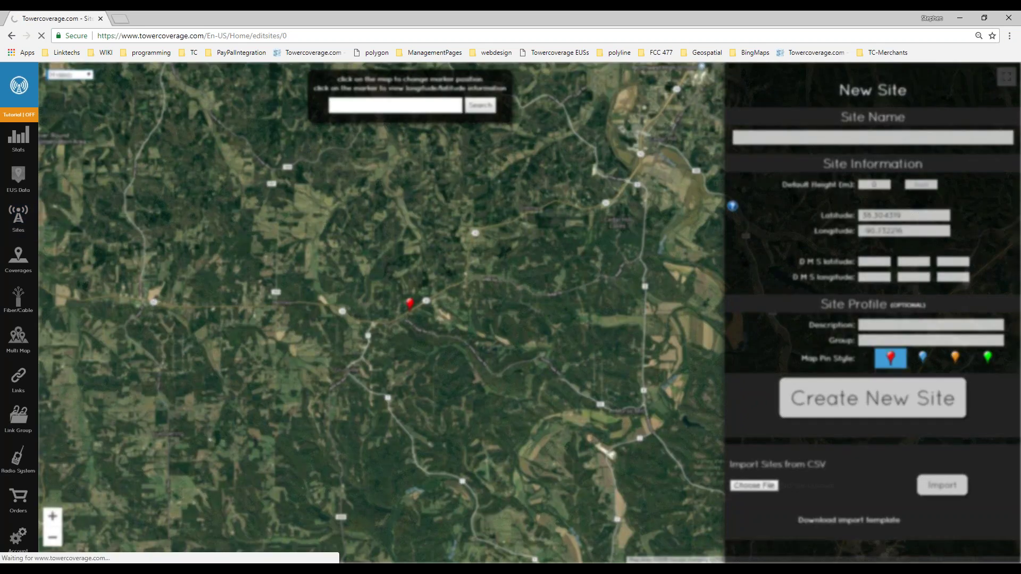
Open the site list, view the quick edit details of its sites, and open the House Springs site's full page.
left_click(23, 223)
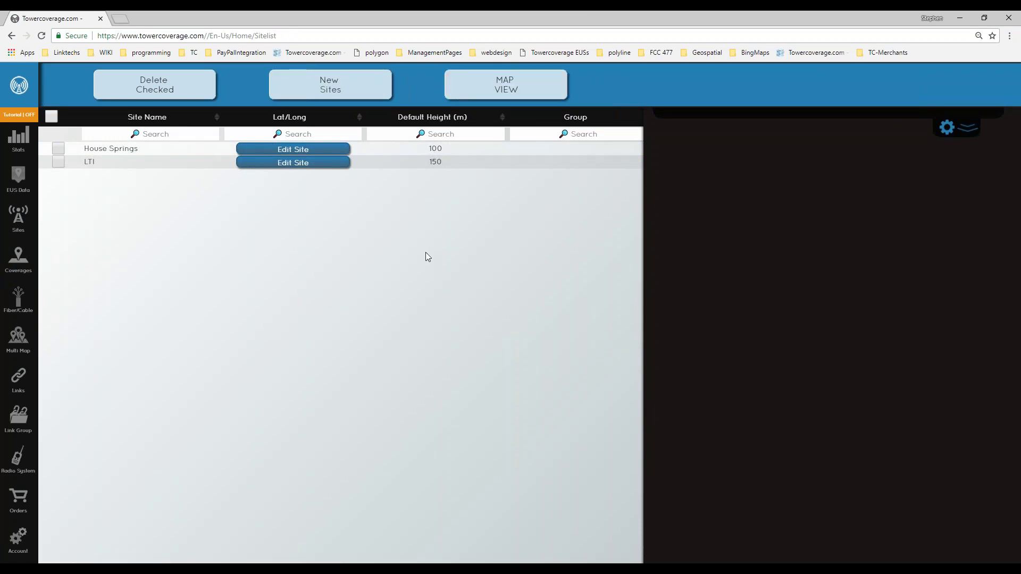
left_click(285, 155)
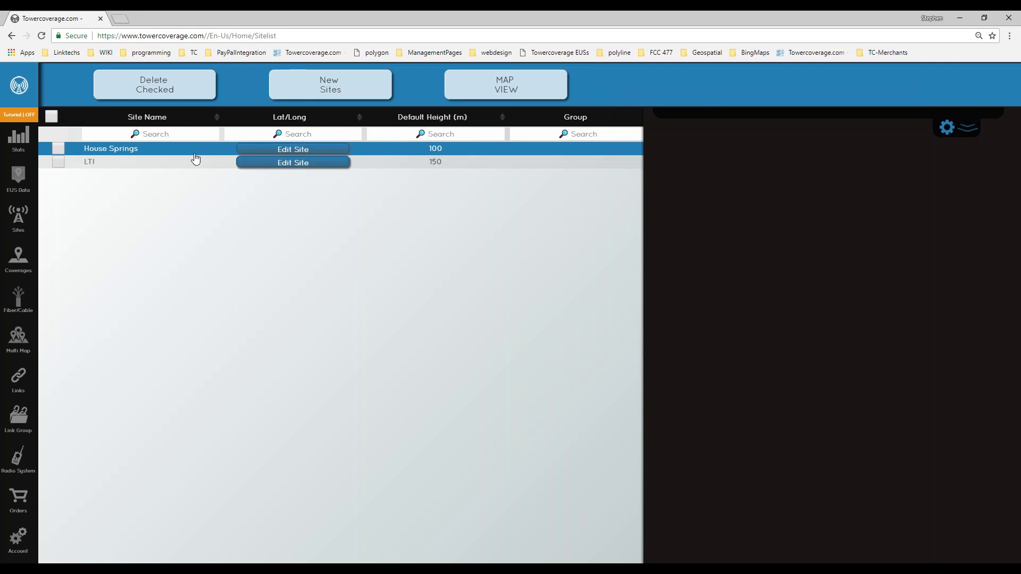
left_click(281, 151)
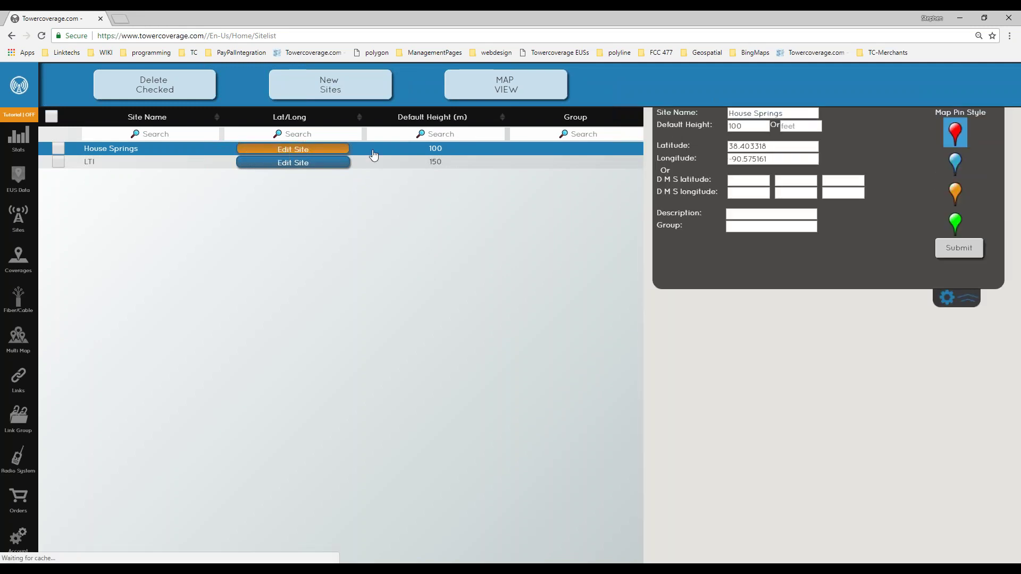
left_click(289, 163)
double_click(108, 155)
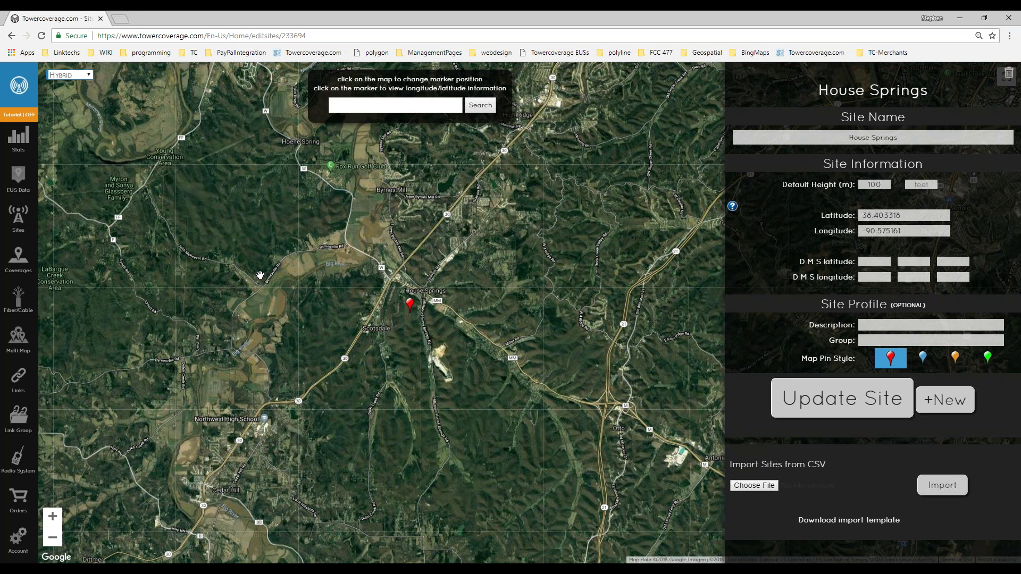
Start a new site and place its map marker southeast of Morse Mill, at latitude 38.248278 and longitude -90.623936.
left_click(877, 410)
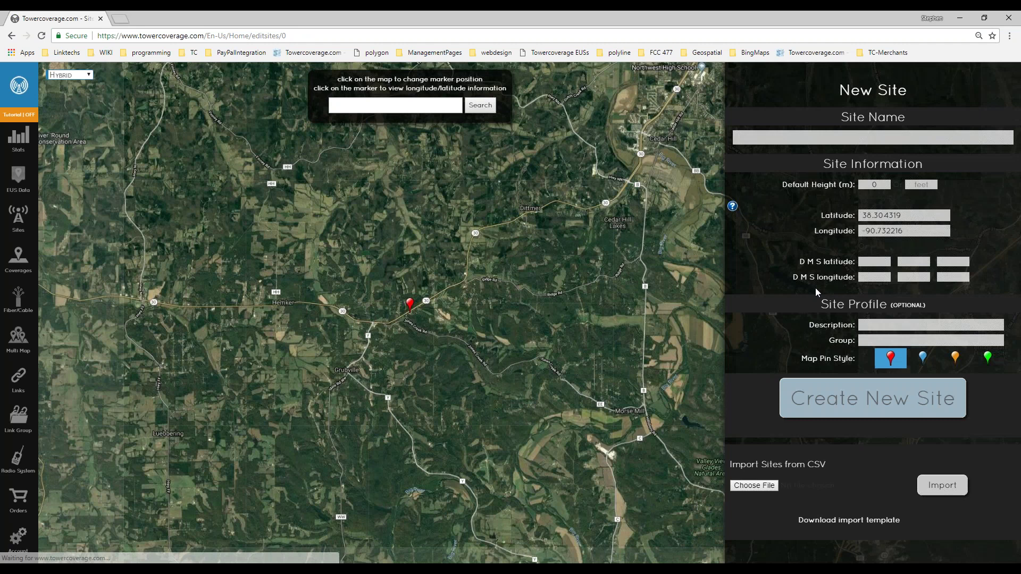
left_click_drag(574, 354, 358, 339)
scroll(332, 335, "down", 2)
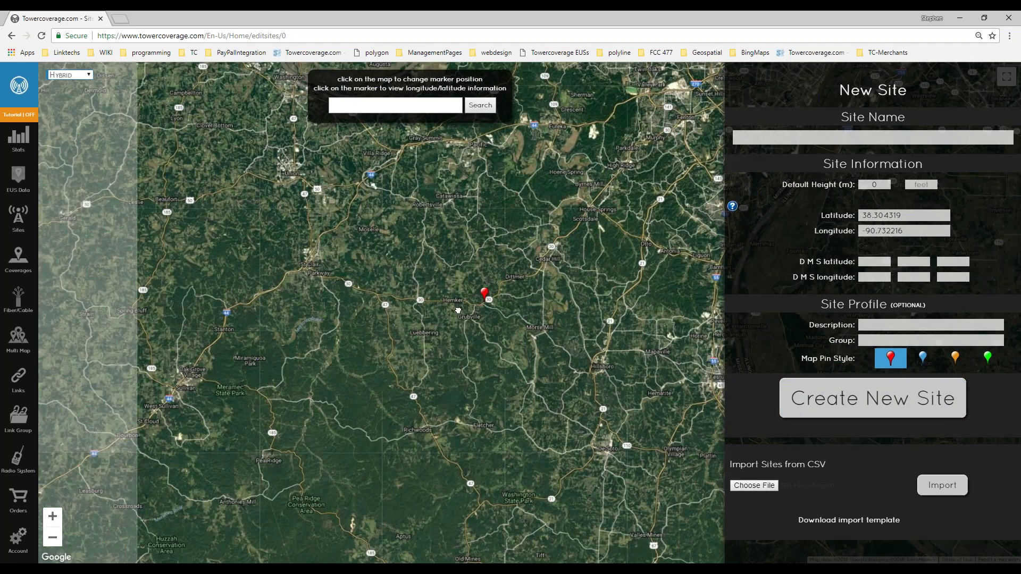
left_click(324, 287)
left_click(561, 252)
left_click(560, 355)
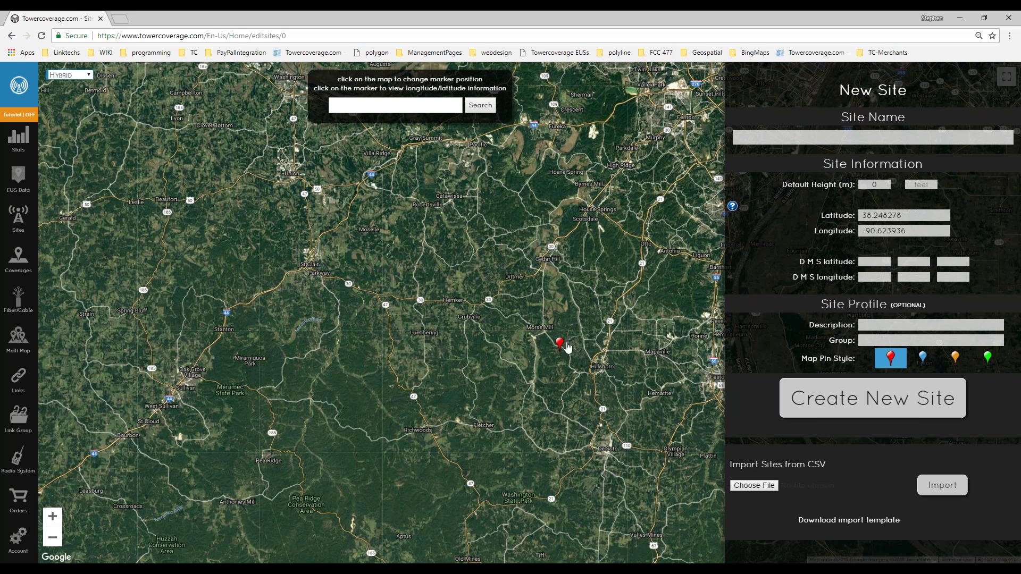
Check the new site's latitude and longitude fields, and enter 8839 in the map search field.
double_click(880, 214)
double_click(887, 226)
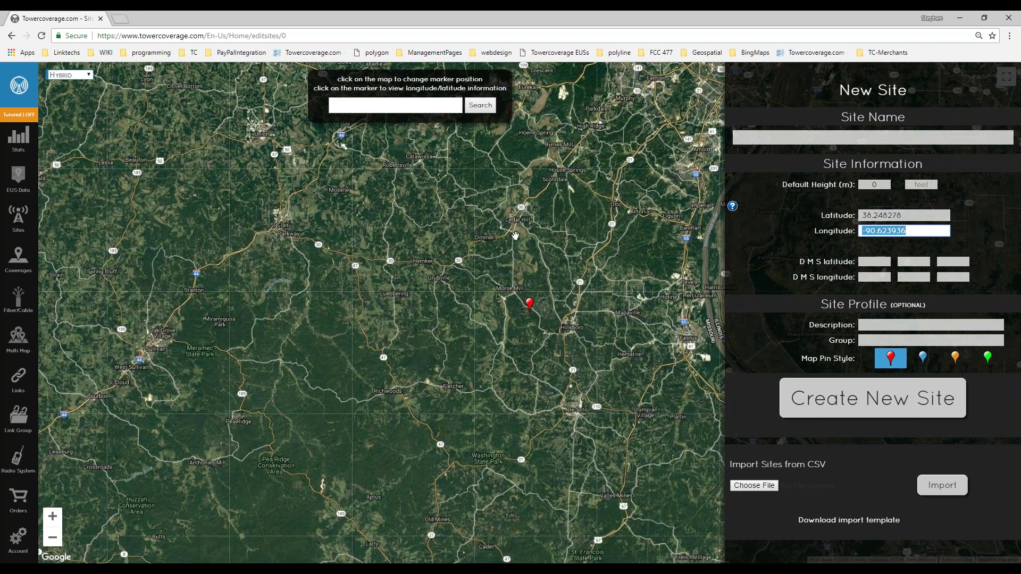
left_click(331, 107)
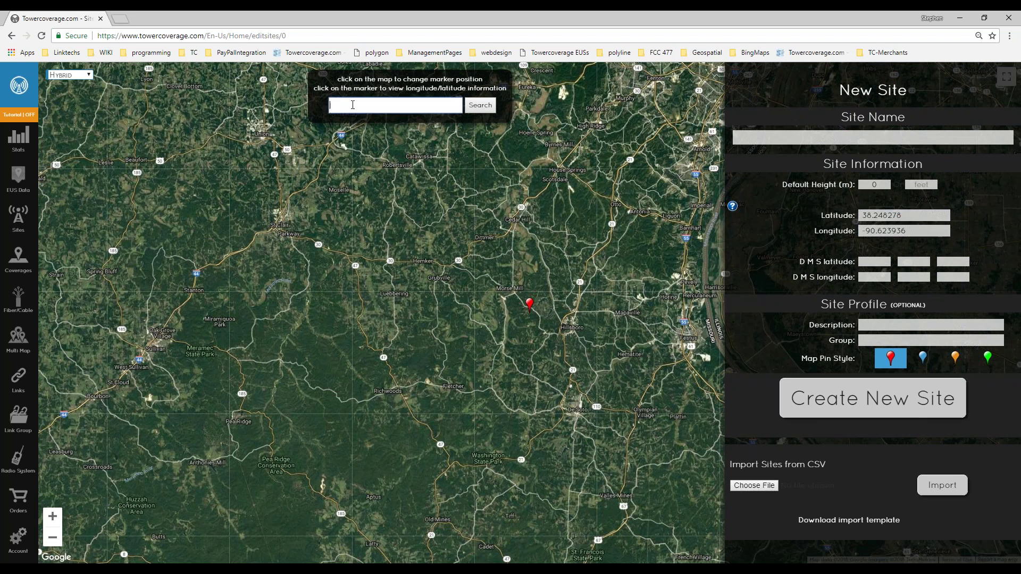
type("8839")
Examine the new site's decimal latitude and longitude fields and its degrees-minutes-seconds latitude entry.
double_click(880, 215)
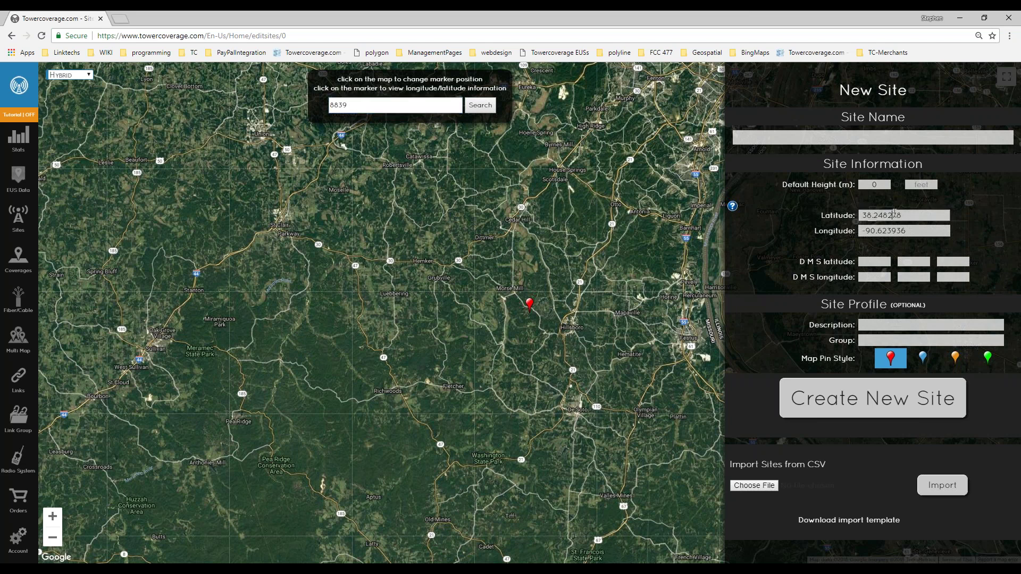
double_click(883, 230)
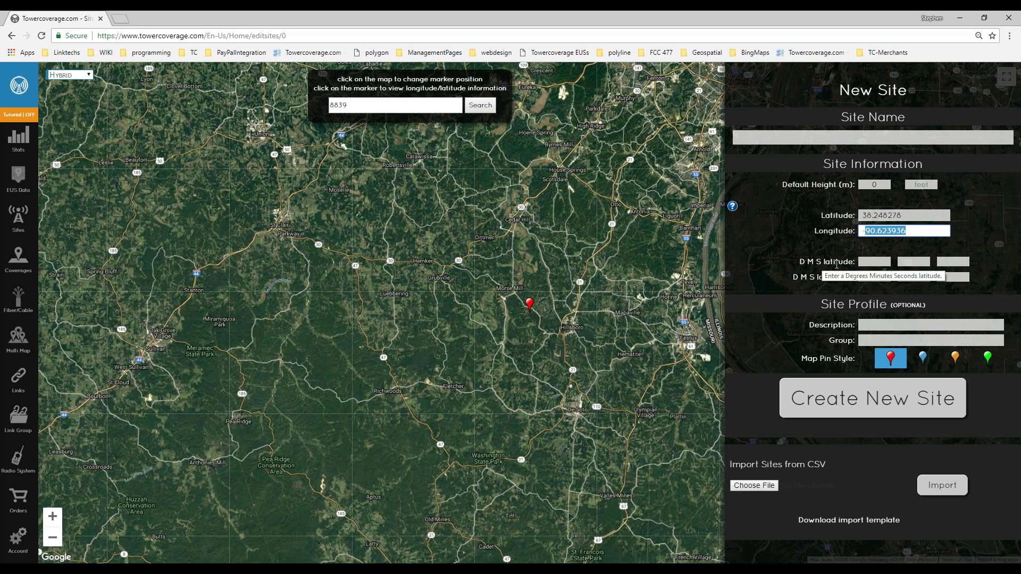
left_click(872, 233)
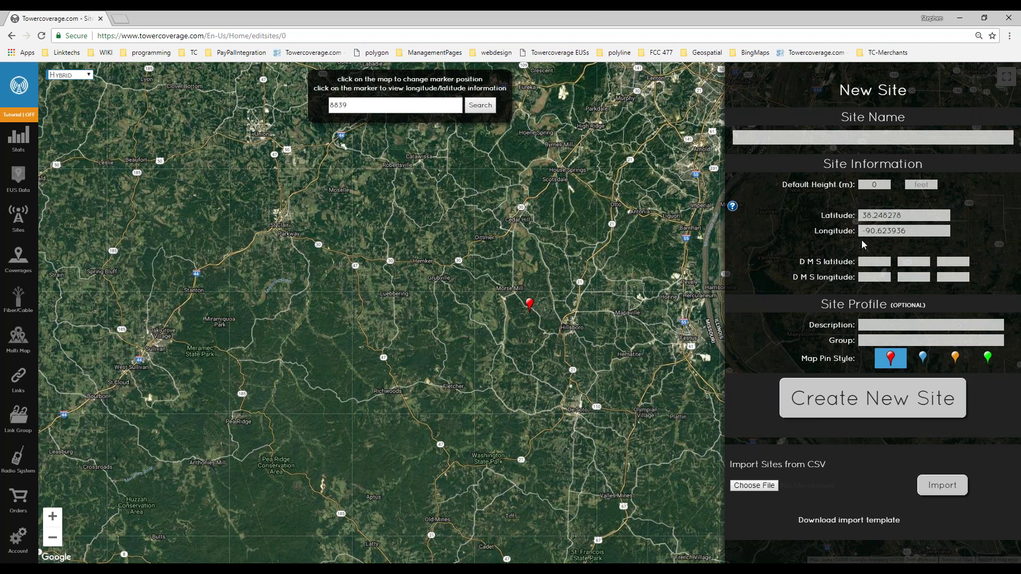
double_click(874, 214)
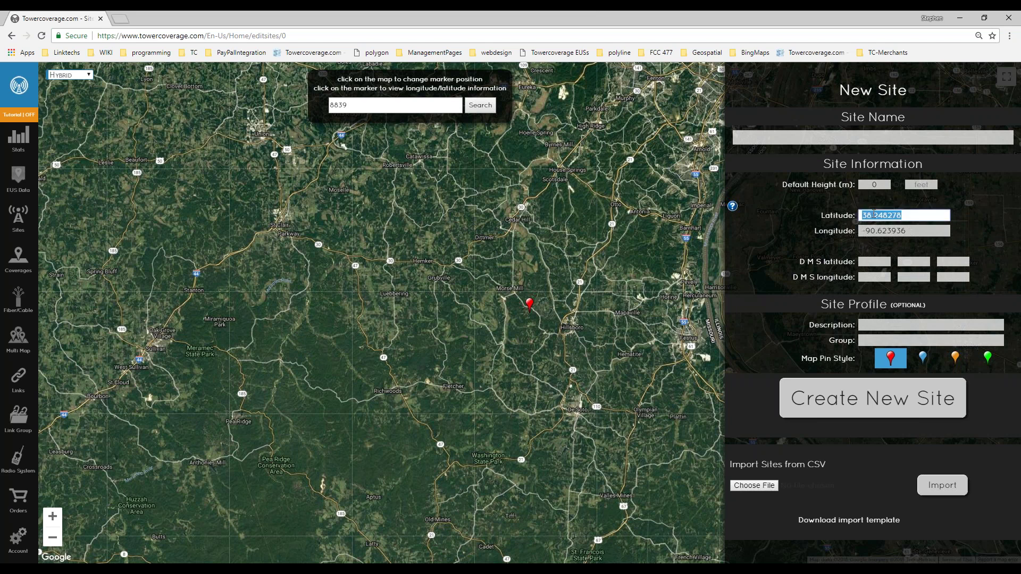
left_click(842, 214)
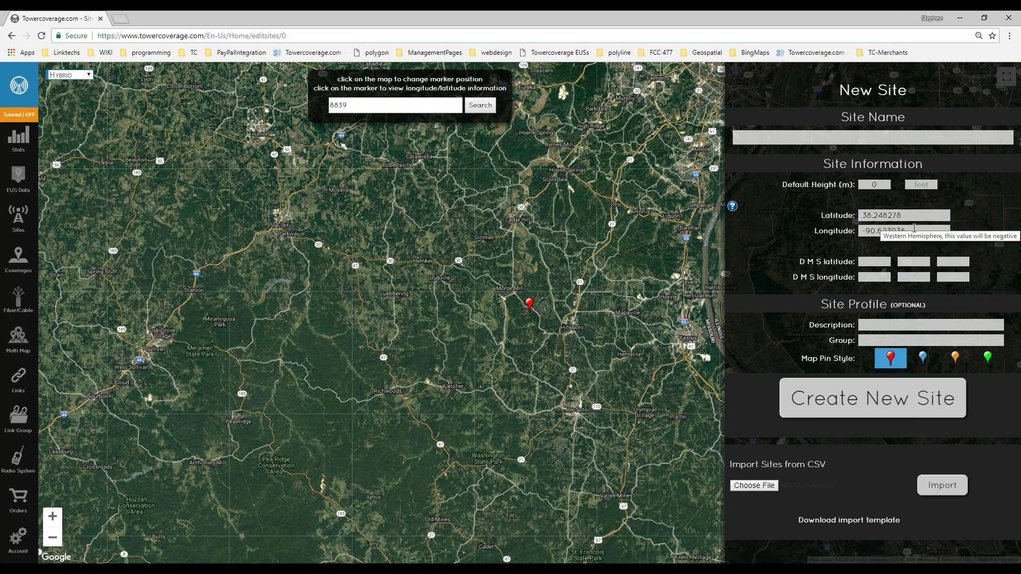
double_click(893, 231)
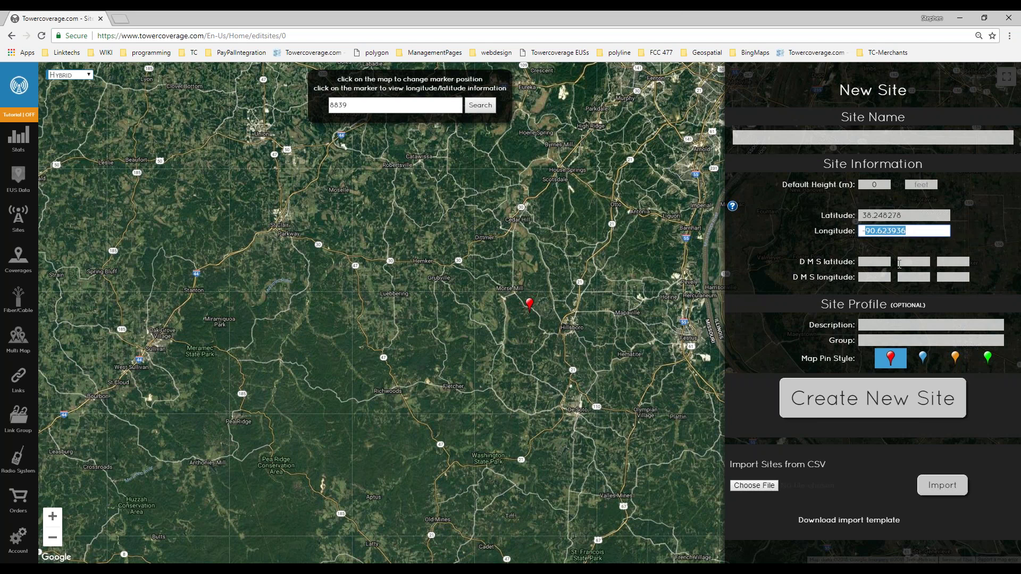
left_click(872, 262)
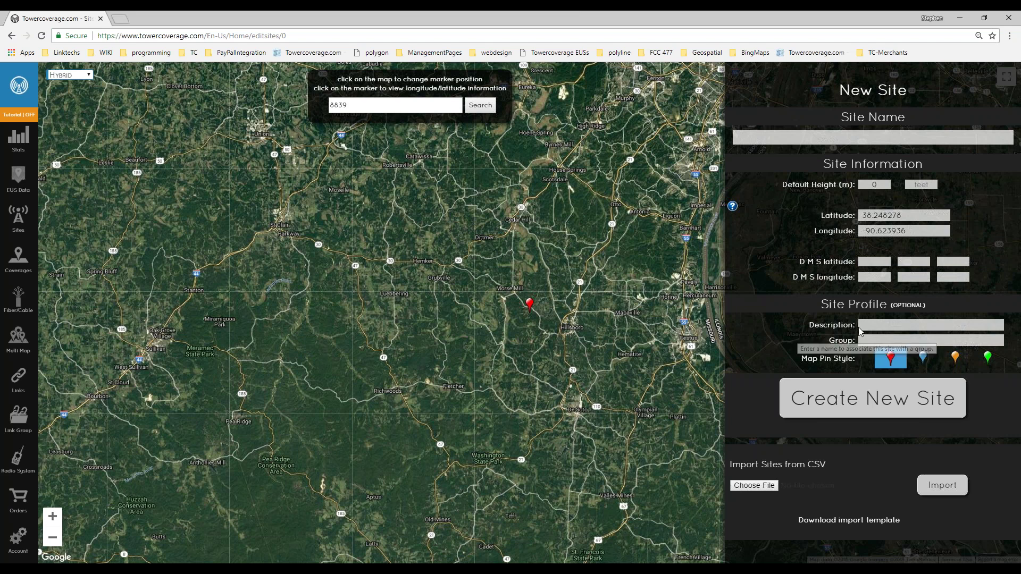
left_click(878, 323)
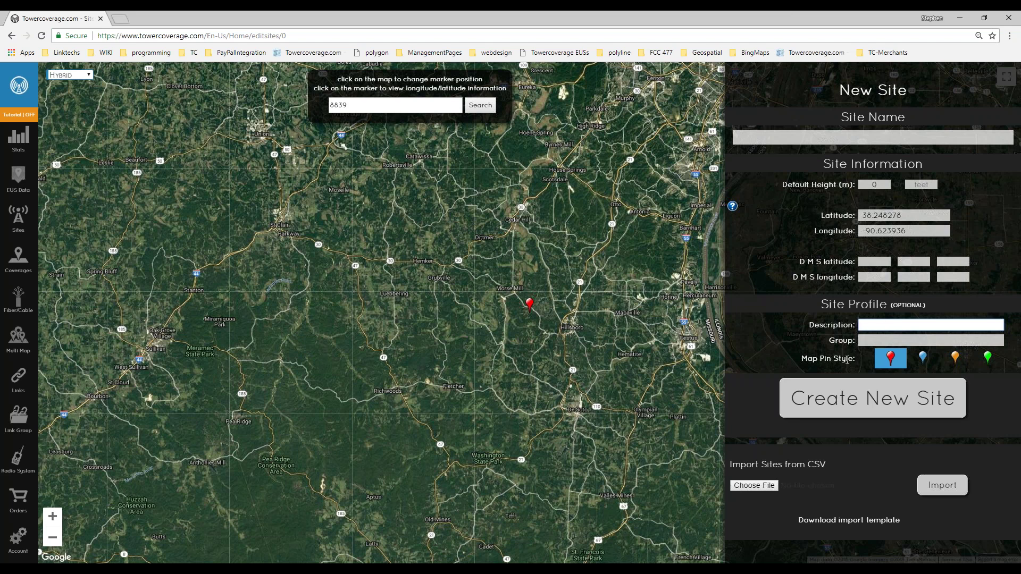
type("ww.")
key("BackSpace")
type("w.towercoverage.com")
left_click(866, 340)
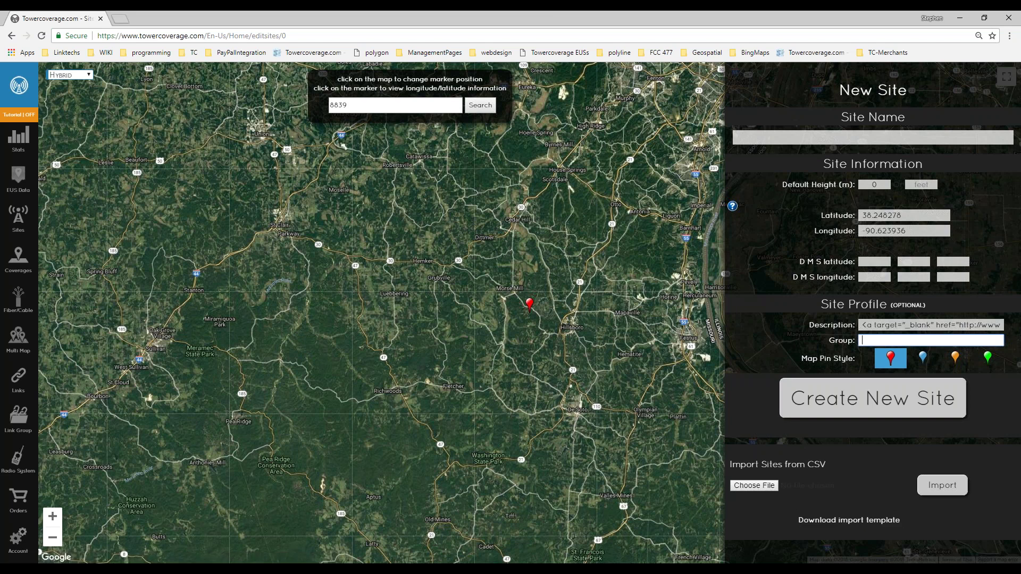
Switch to the Siteimporttemplate workbook in Excel and fit the SiteName, Latitude and Longitude columns to their header text.
key("alt+Tab")
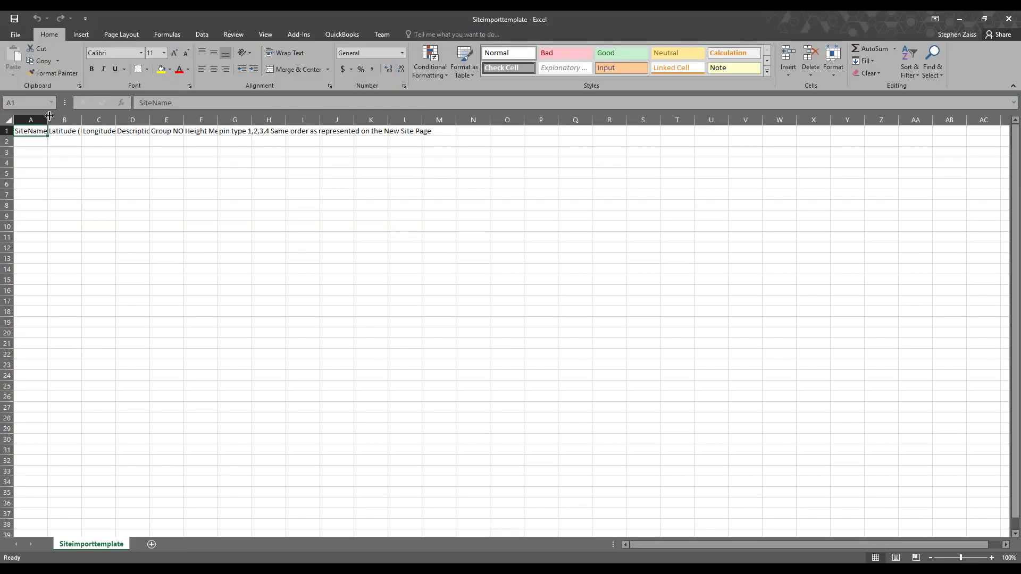
double_click(51, 116)
double_click(83, 120)
left_click(171, 121)
double_click(242, 118)
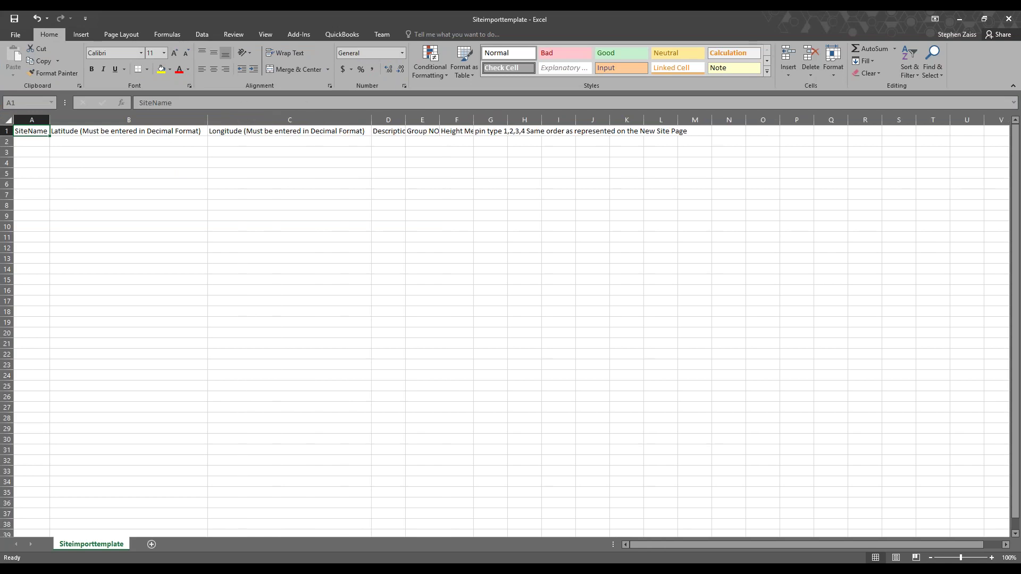
Step through the blank cells under the SiteName, Latitude, Longitude and Description headers, and widen the Description column to fit its header text.
left_click(39, 143)
left_click(98, 142)
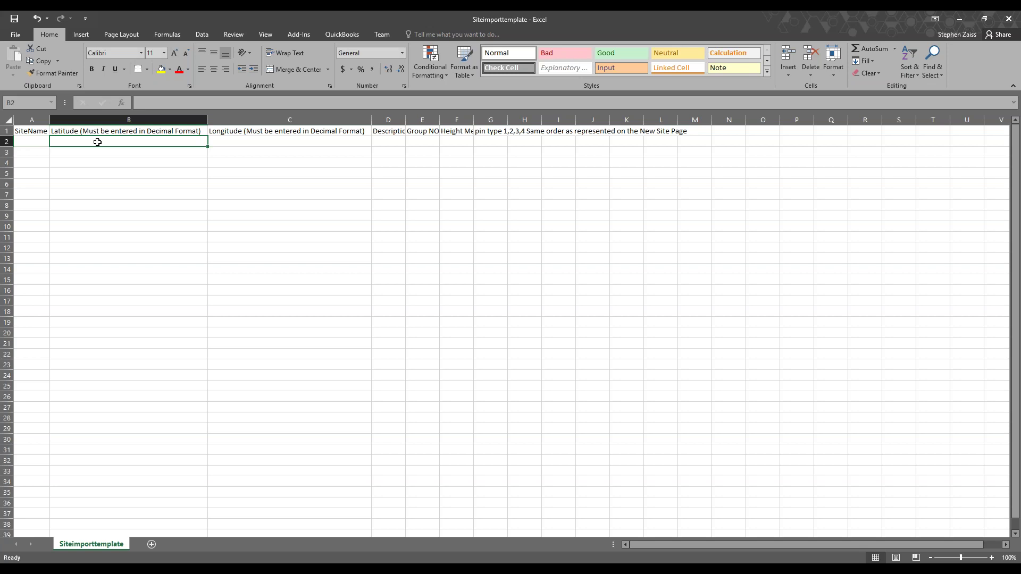
key("Tab")
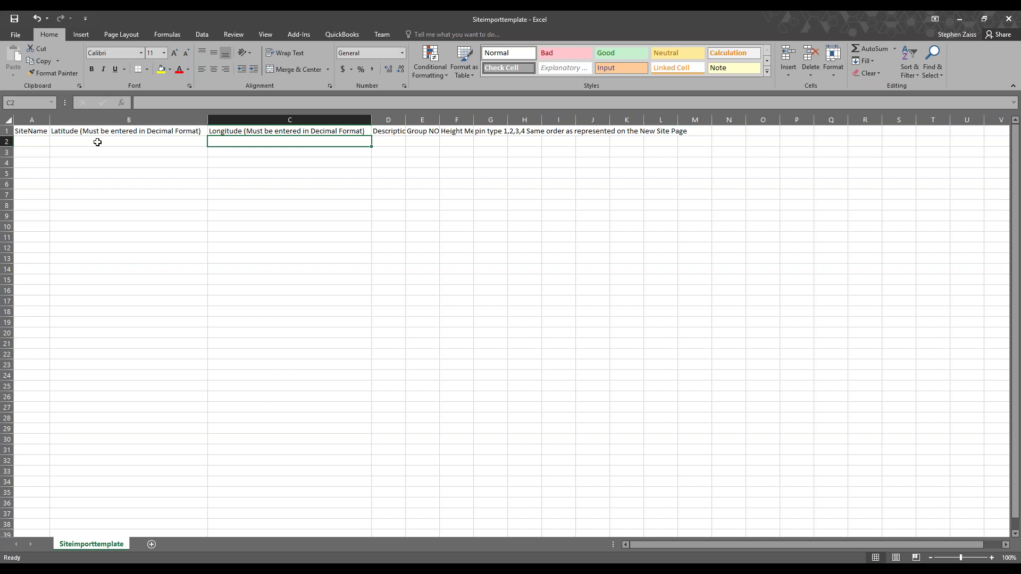
key("Tab")
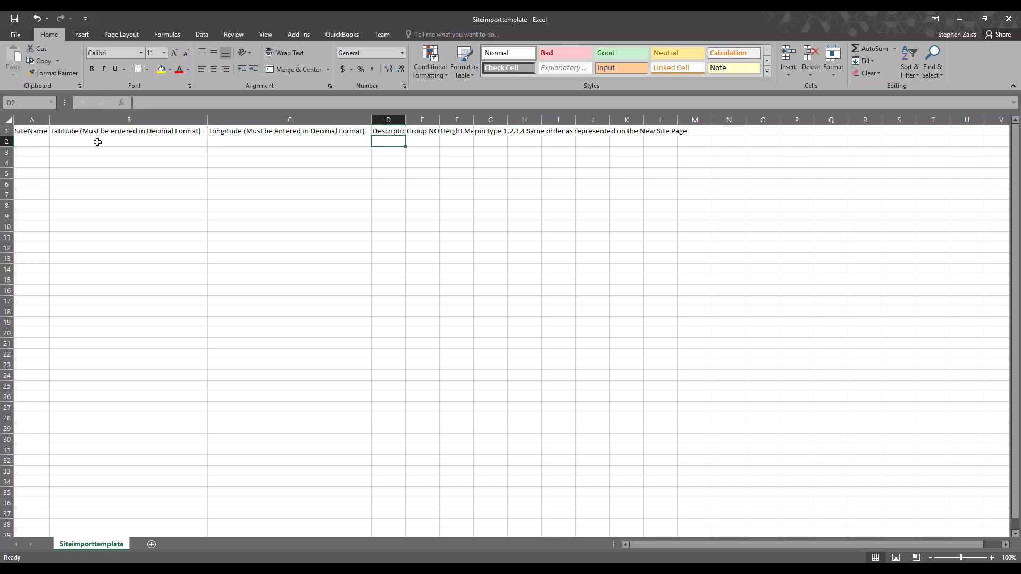
left_click_drag(405, 120, 464, 120)
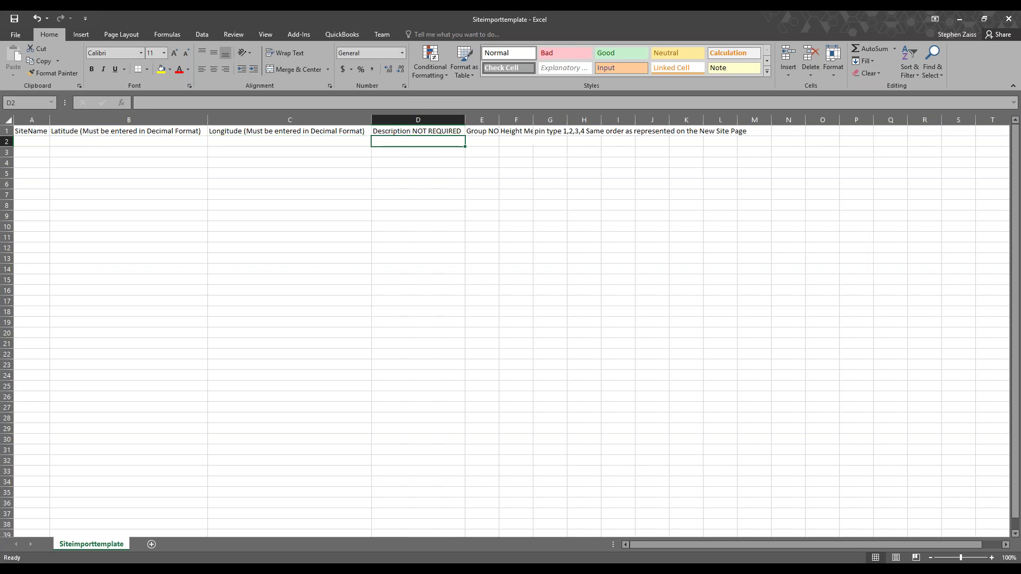
Fit the Group, Height Meters and pin type columns to their header text, and select the pin type header cell.
double_click(499, 118)
left_click(538, 145)
left_click_drag(574, 116, 574, 117)
double_click(574, 116)
left_click(557, 142)
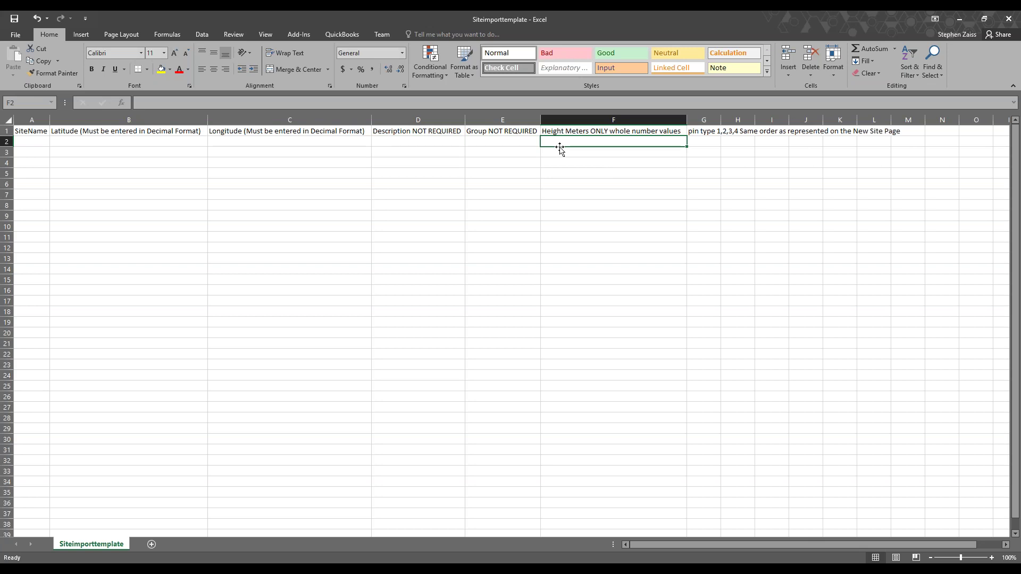
left_click(702, 141)
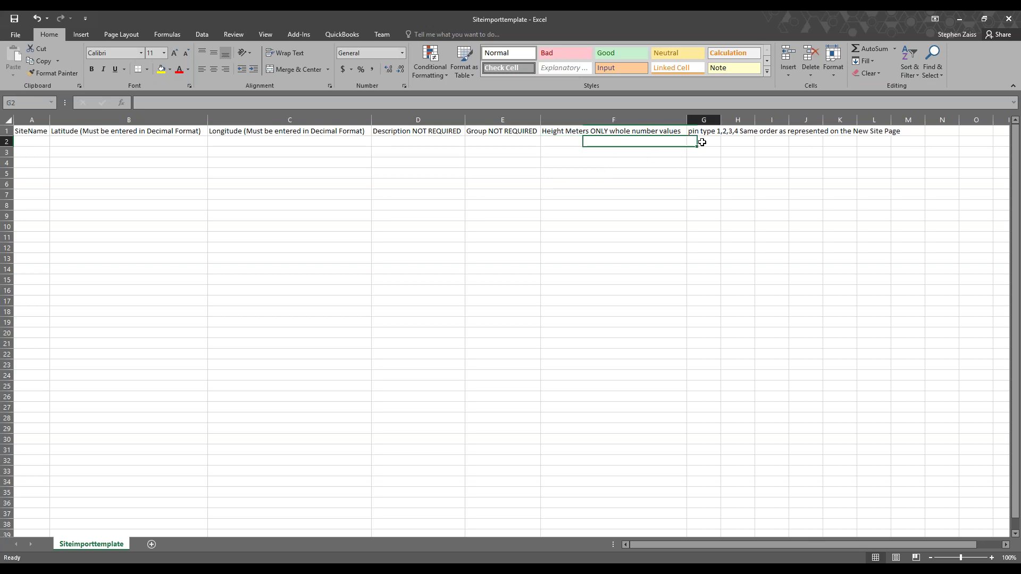
double_click(718, 120)
left_click(700, 132)
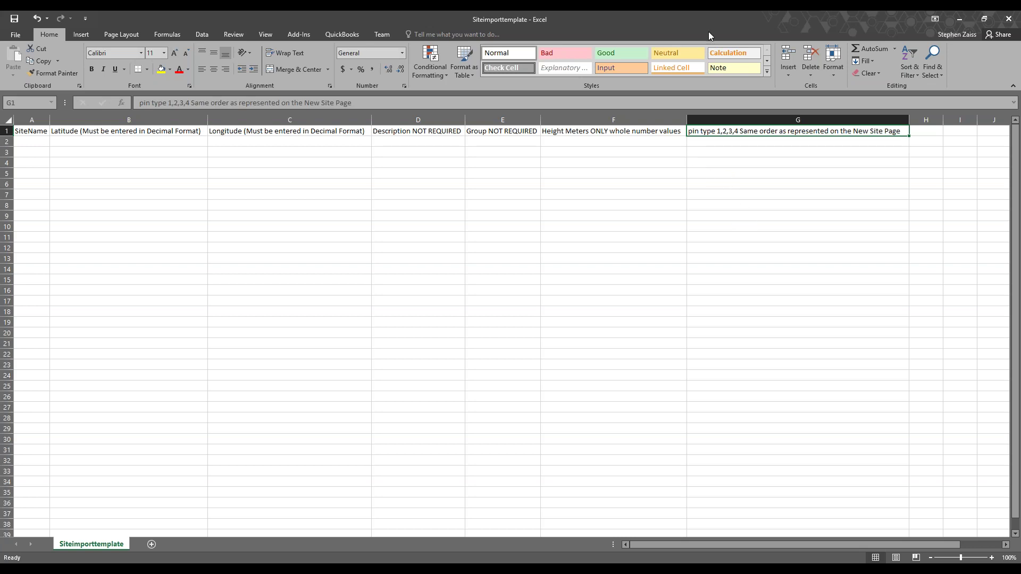
Switch back to TowerCoverage.com, try the blue and orange map pins, choose the green one, and move the marker near Meramec State Park.
left_click(959, 19)
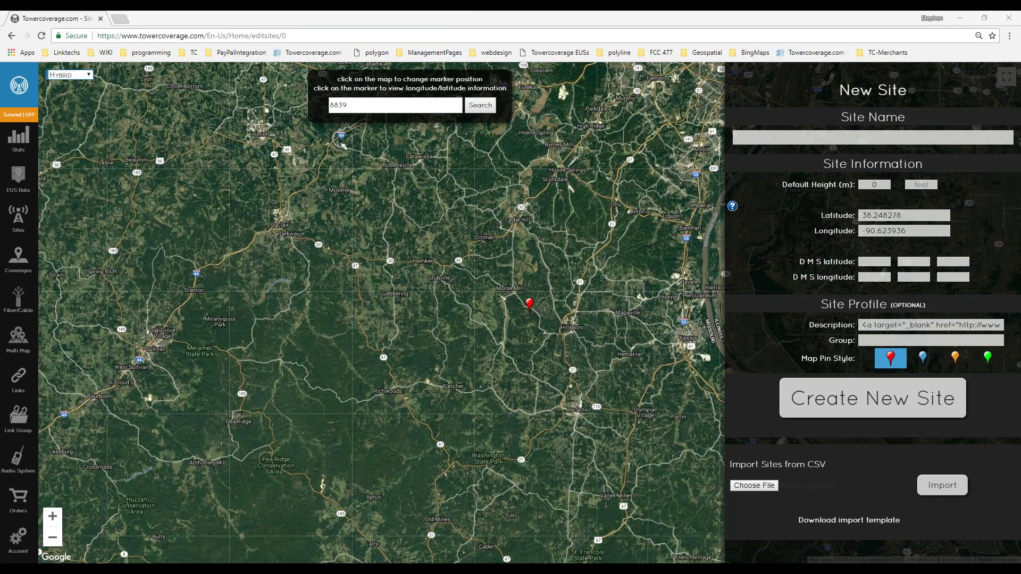
left_click(930, 360)
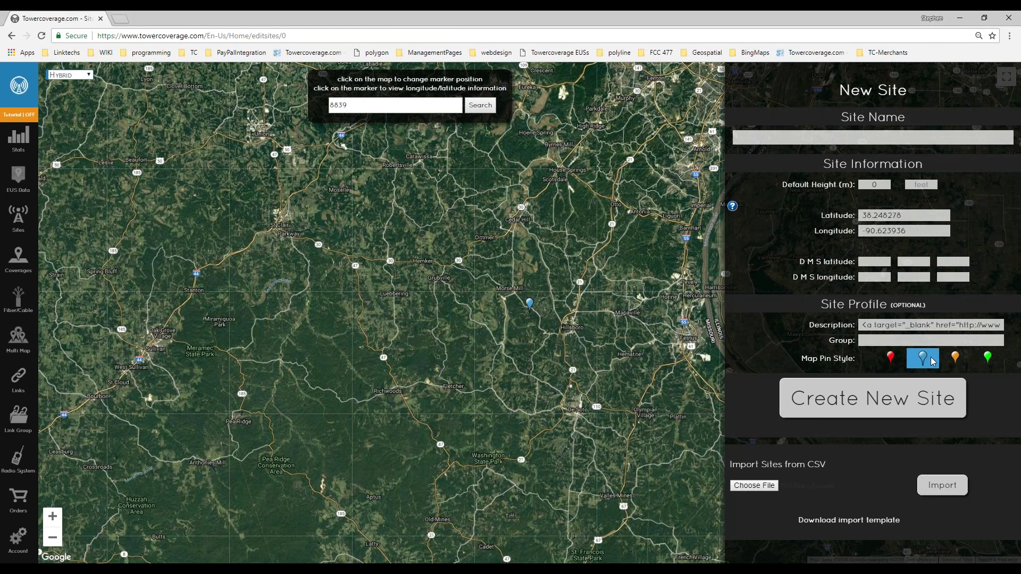
left_click(956, 358)
left_click(992, 361)
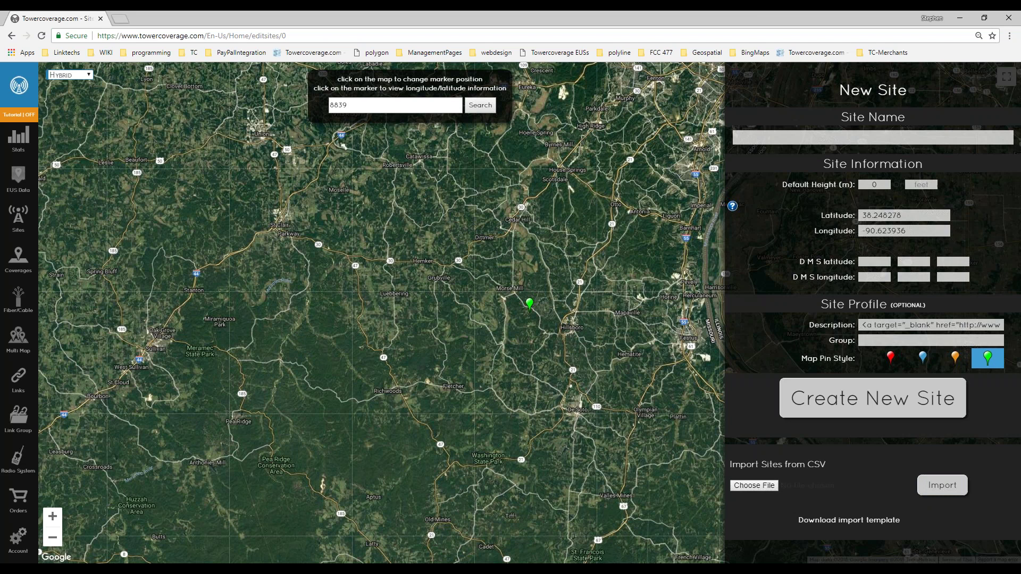
left_click(267, 357)
Go to the list of coverages and start creating a new coverage.
mouse_move(29, 267)
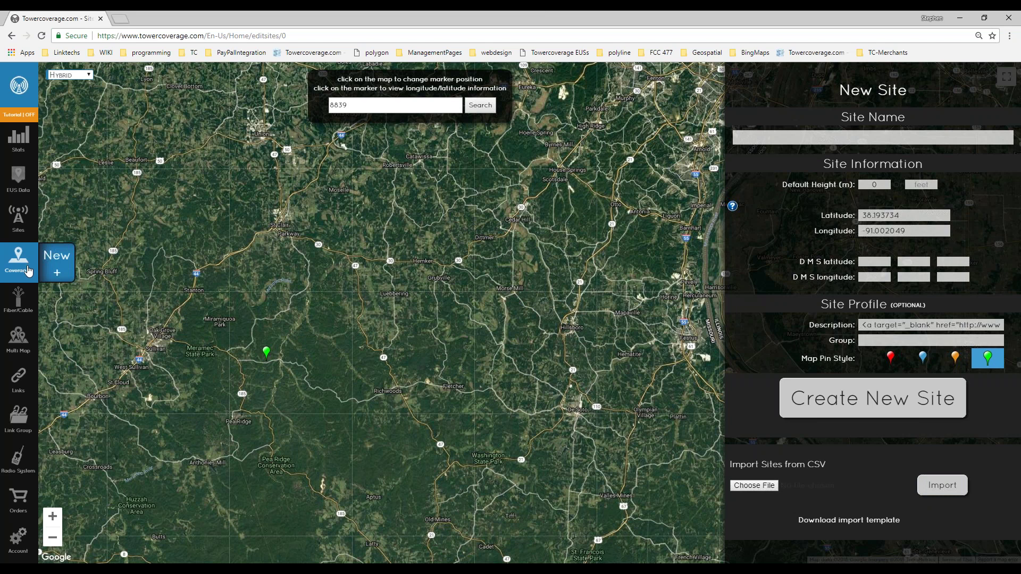
mouse_move(18, 467)
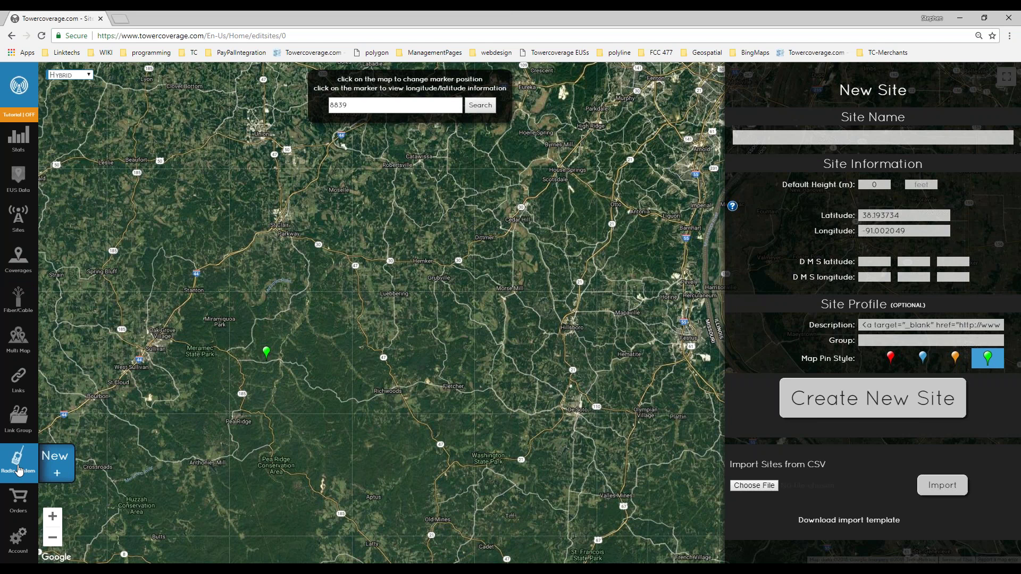
left_click(17, 263)
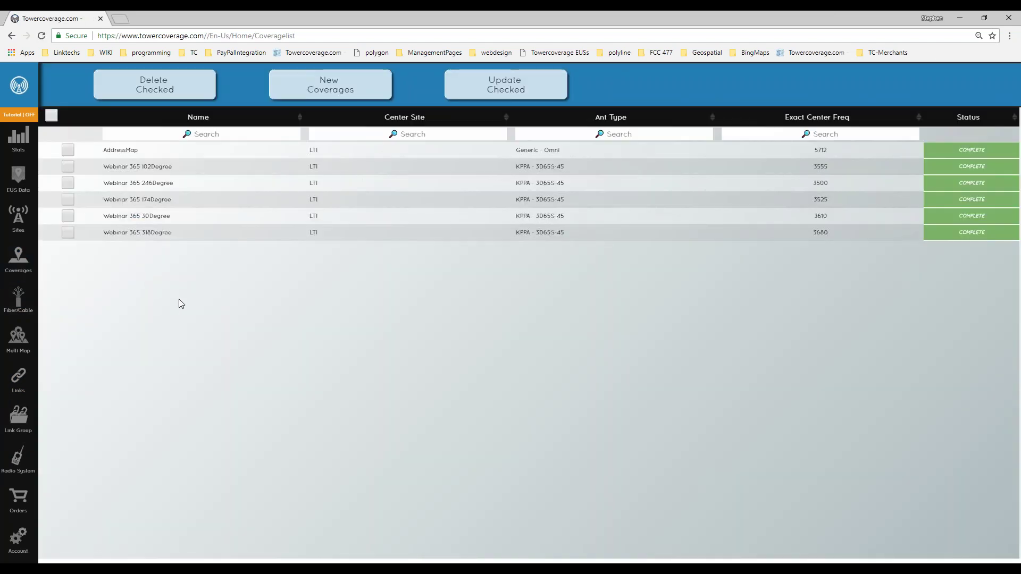
mouse_move(2, 307)
mouse_move(18, 266)
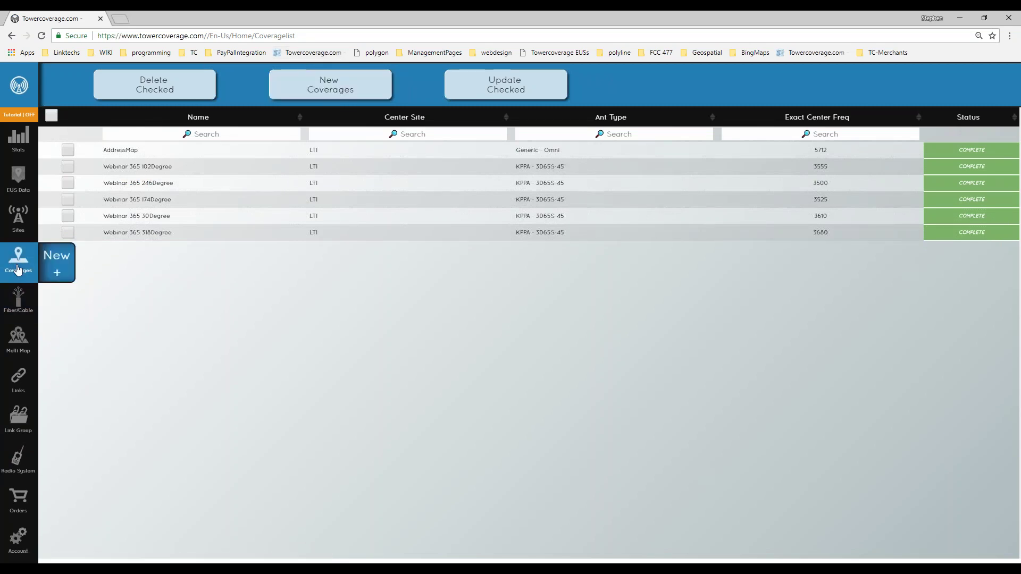
left_click(57, 264)
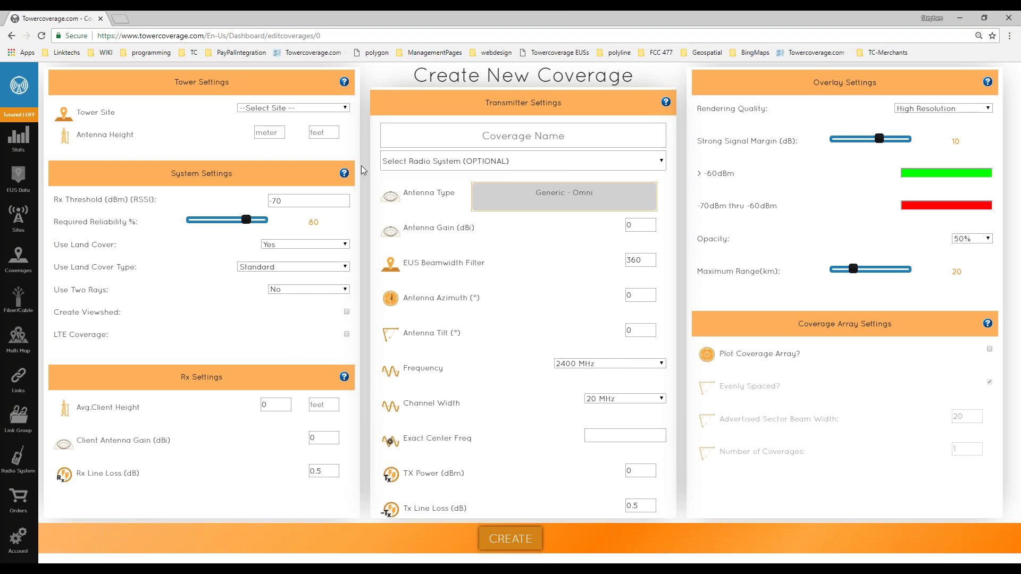
Choose LTI as the tower site and set the antenna height to 150 meters and 0 feet.
left_click(282, 108)
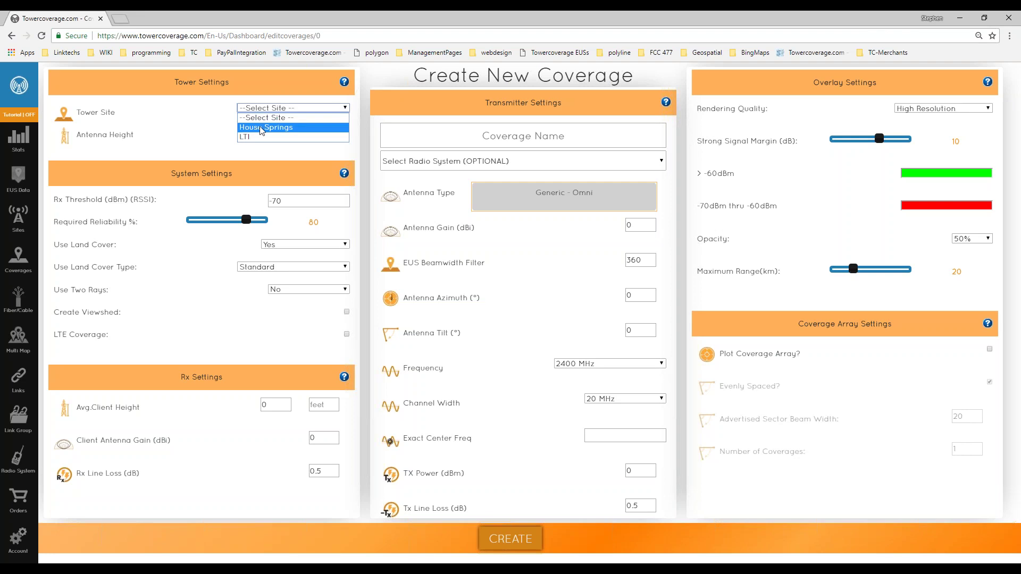
left_click(256, 137)
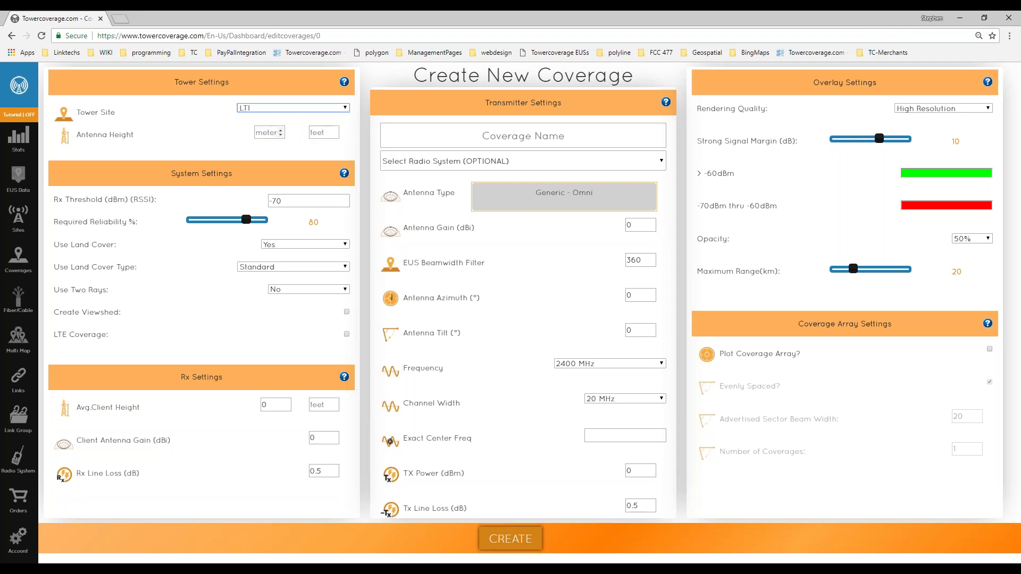
key("Tab")
type("150")
key("Tab")
type("0")
key("Tab")
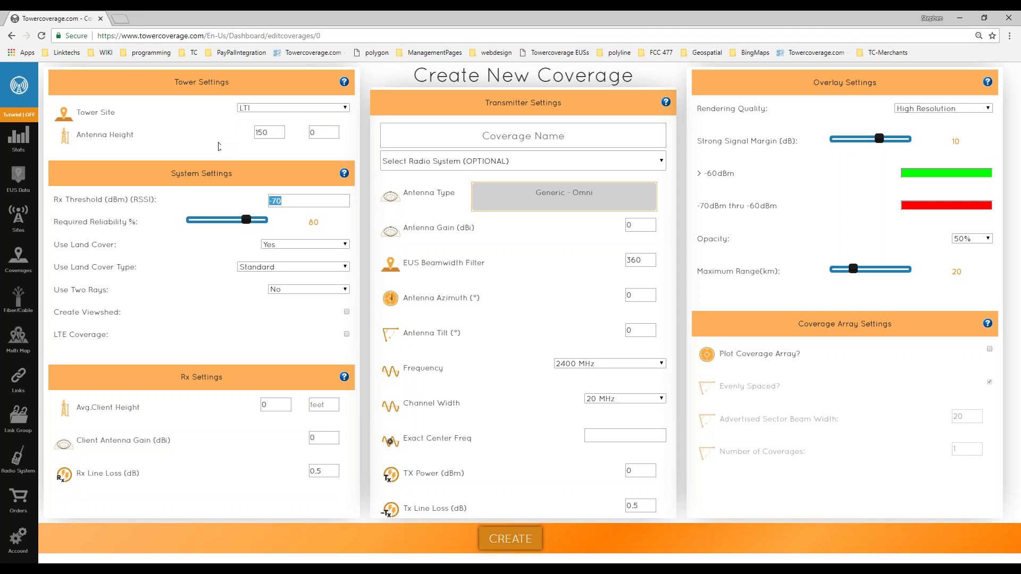
Change the antenna height to 75 meters.
double_click(270, 132)
key("BackSpace")
left_click(270, 132)
left_click(261, 136)
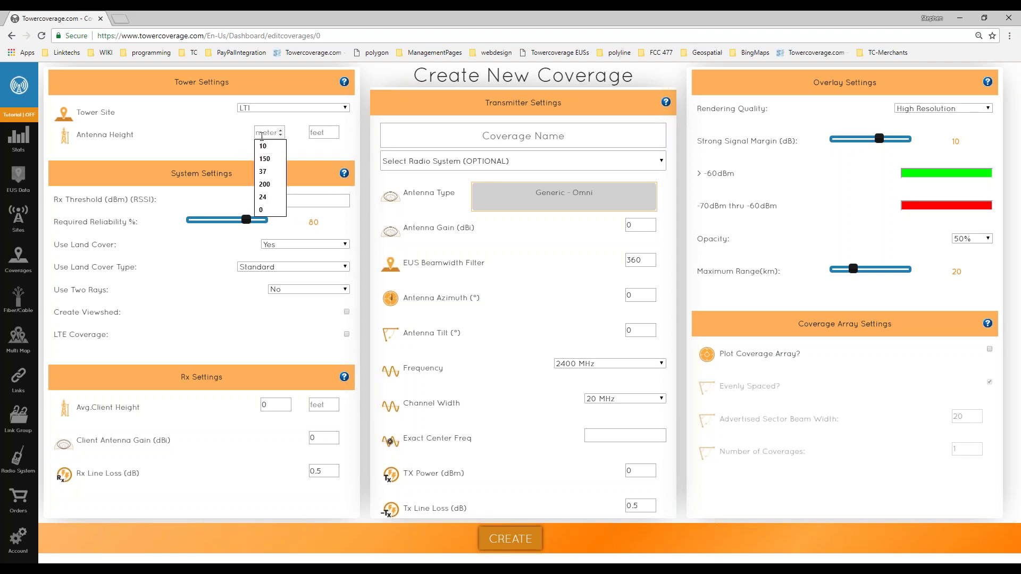
type("75")
key("Tab")
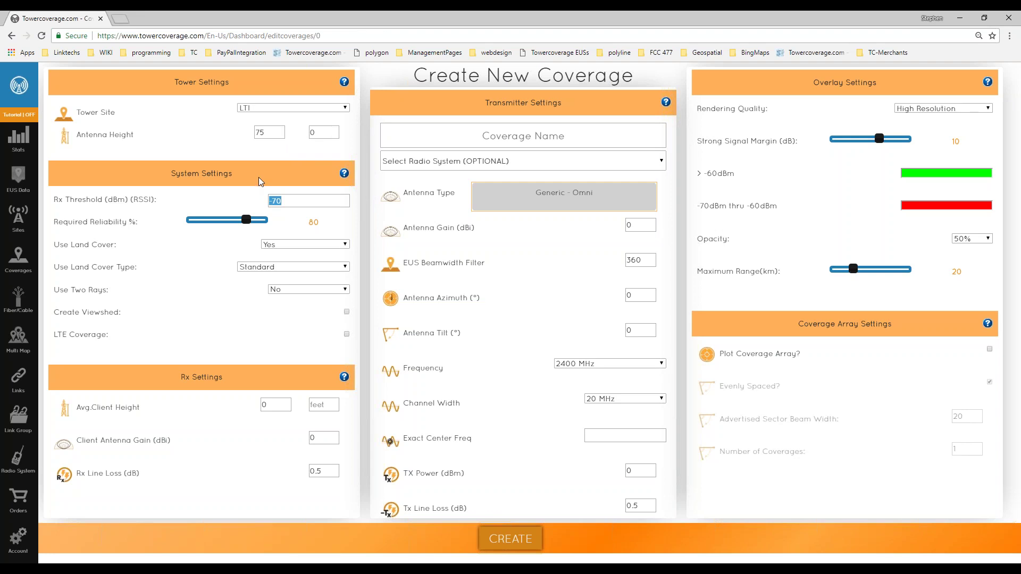
Highlight the Rx Threshold (RSSI) setting and lower the Required Reliability to 70%.
left_click_drag(58, 200, 272, 211)
double_click(141, 200)
left_click_drag(297, 200, 268, 201)
left_click(206, 251)
mouse_move(246, 223)
left_mouse_down()
mouse_move(200, 224)
mouse_move(268, 222)
mouse_move(157, 224)
mouse_move(228, 224)
left_mouse_up()
Set the Use Land Cover Type option to 50 Percent.
left_click(275, 271)
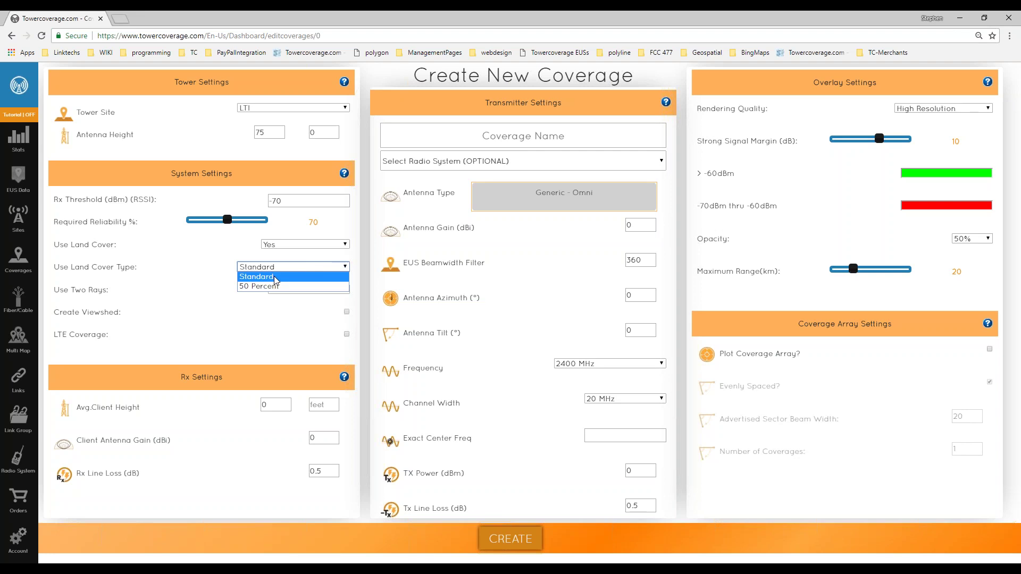
left_click(274, 286)
left_click(276, 271)
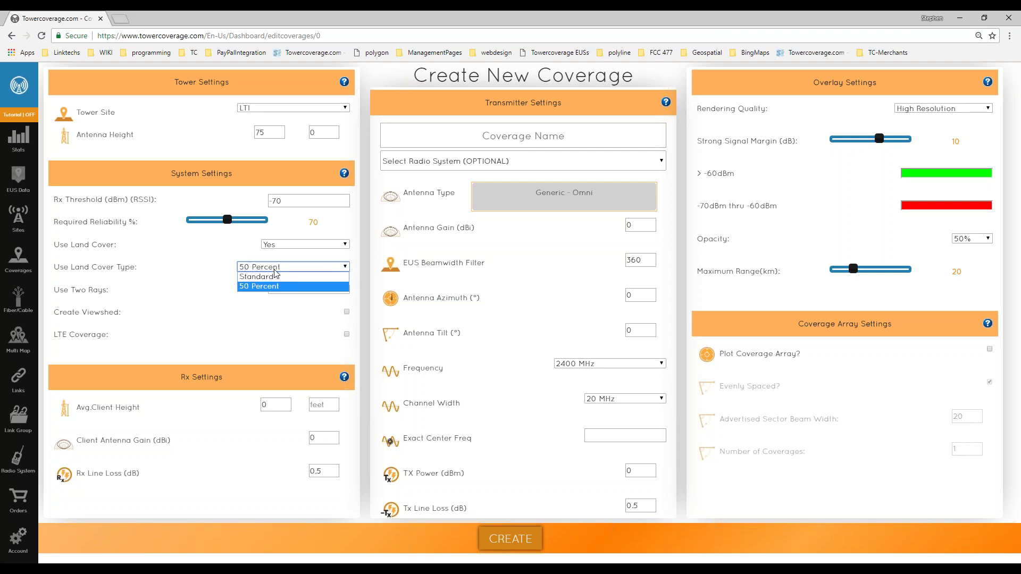
left_click(210, 318)
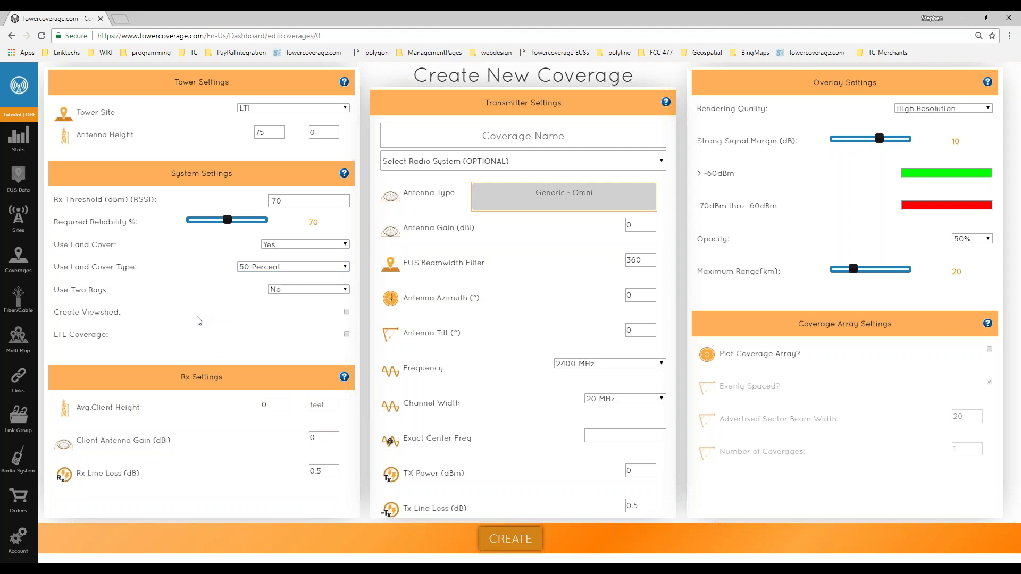
Try Use Two Rays with Yes, and return it to No.
left_click(297, 289)
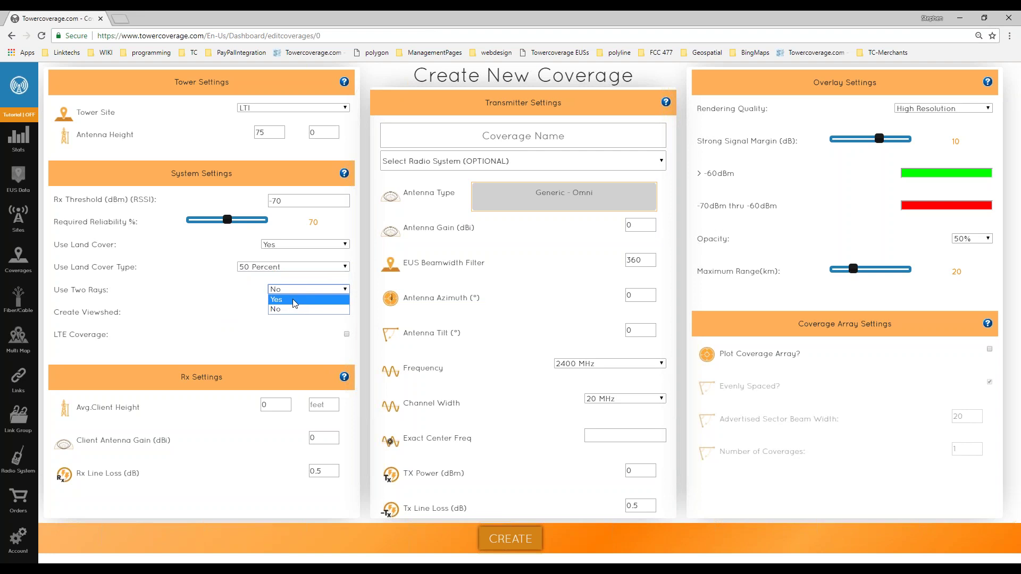
left_click(292, 299)
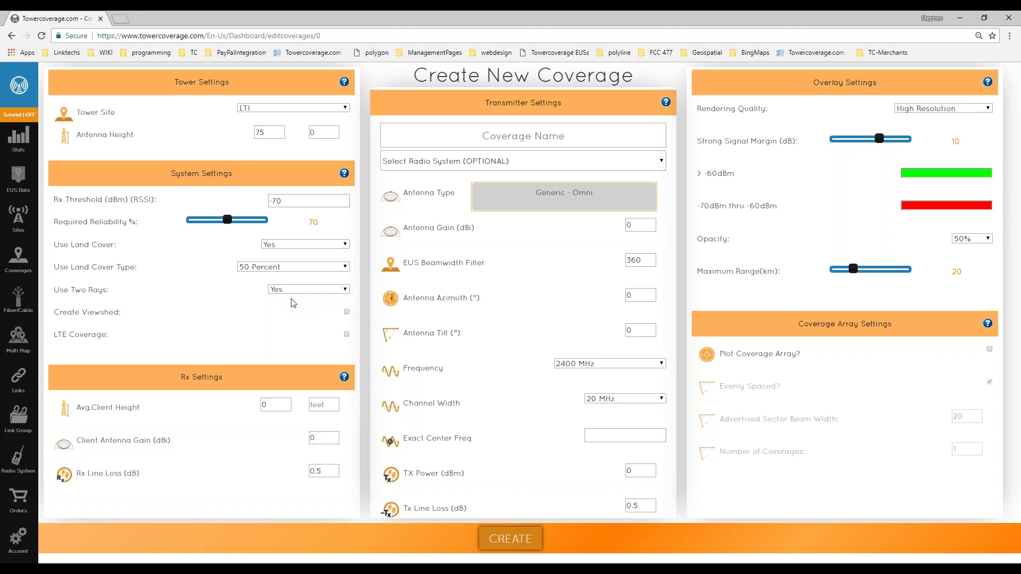
left_click(285, 289)
left_click(281, 312)
Enable Create Viewshed, and turn LTE Coverage on and off again while pointing out the RSSI threshold.
left_click(347, 312)
left_click(346, 335)
double_click(140, 200)
left_click(187, 300)
left_click(346, 335)
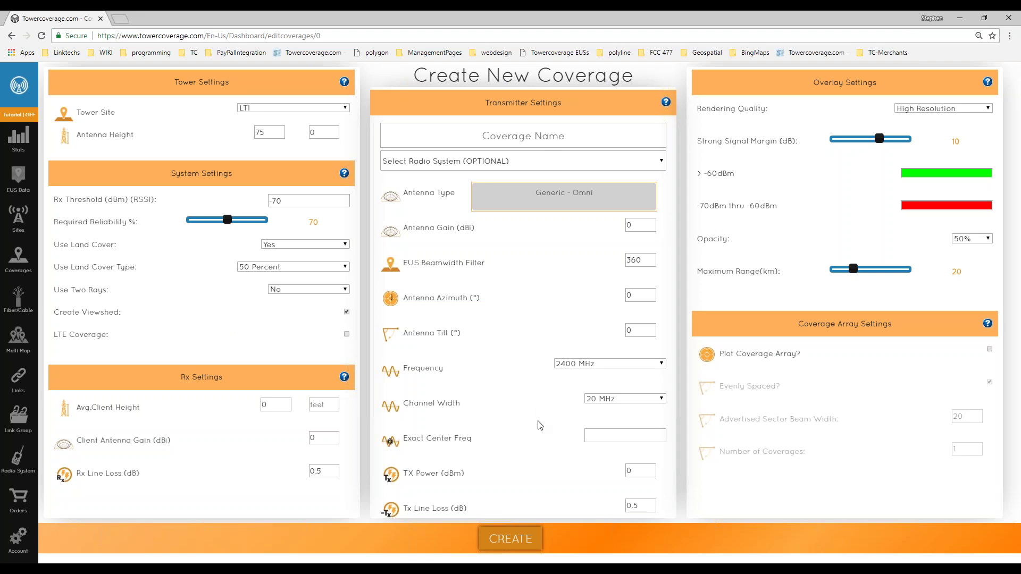
Examine the Channel Width options and the average client height and client antenna gain fields.
left_click(607, 400)
left_click(621, 394)
left_click(140, 440)
left_click(266, 404)
left_click(234, 408)
left_click(319, 439)
left_click(291, 445)
Name the coverage "Support 5ghz", trimming the 120deg suffix from the entered name.
left_click(545, 130)
left_click(404, 206)
type("5ghz 120deg")
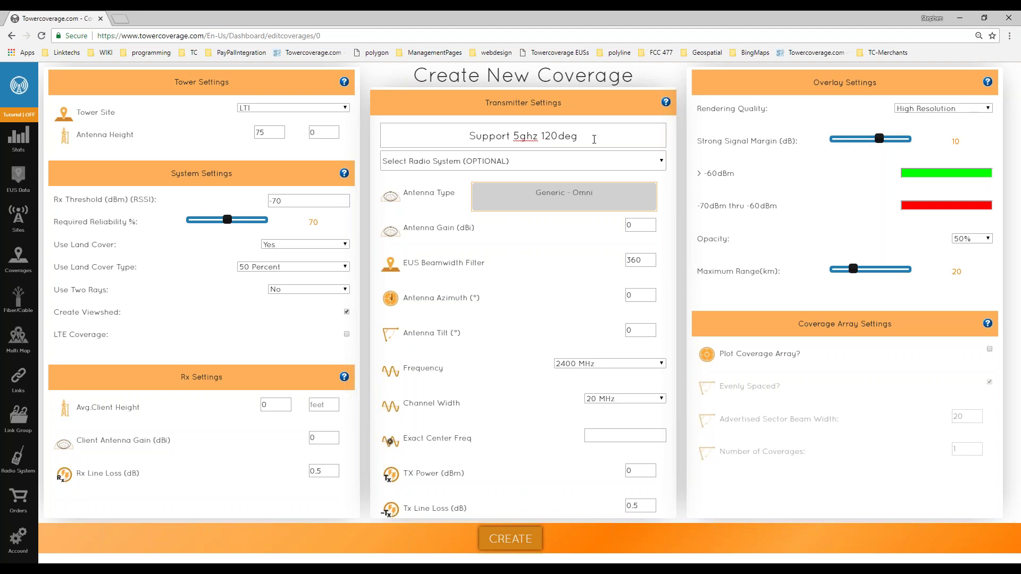
key("BackSpace")
key("BackSpace")
key("BackSpace")
key("BackSpace")
key("BackSpace")
key("BackSpace")
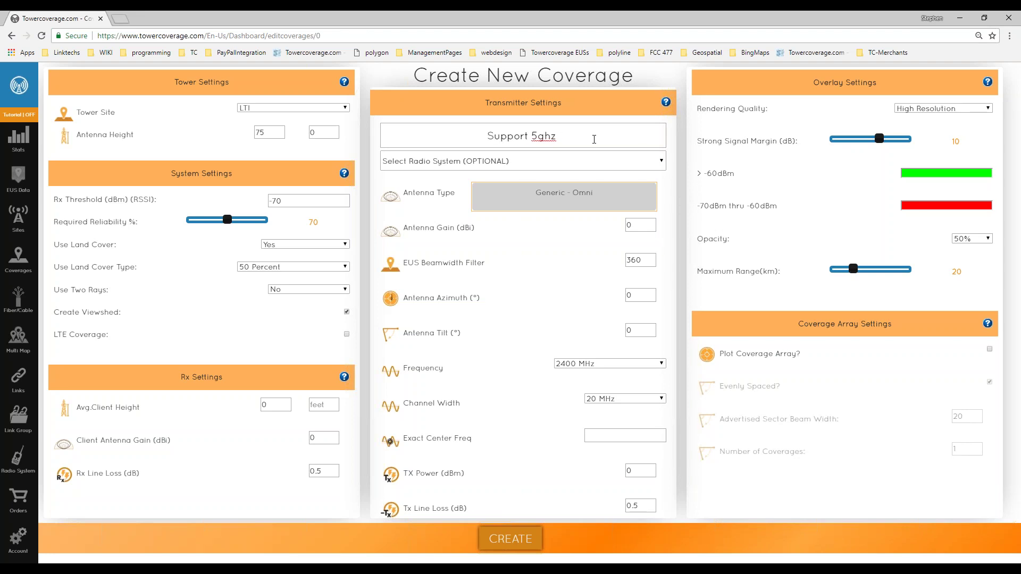
left_click(829, 376)
Set the transmitter's Antenna Type to Generic - 90 Degree after checking the manufacturer and uploaded pattern lists.
left_click(542, 199)
left_click(452, 284)
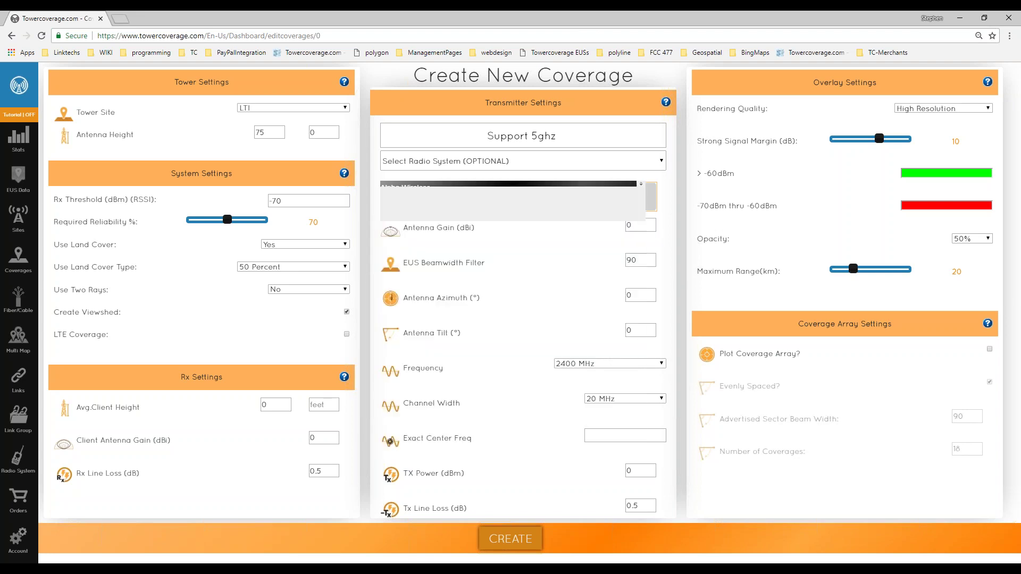
left_click(536, 205)
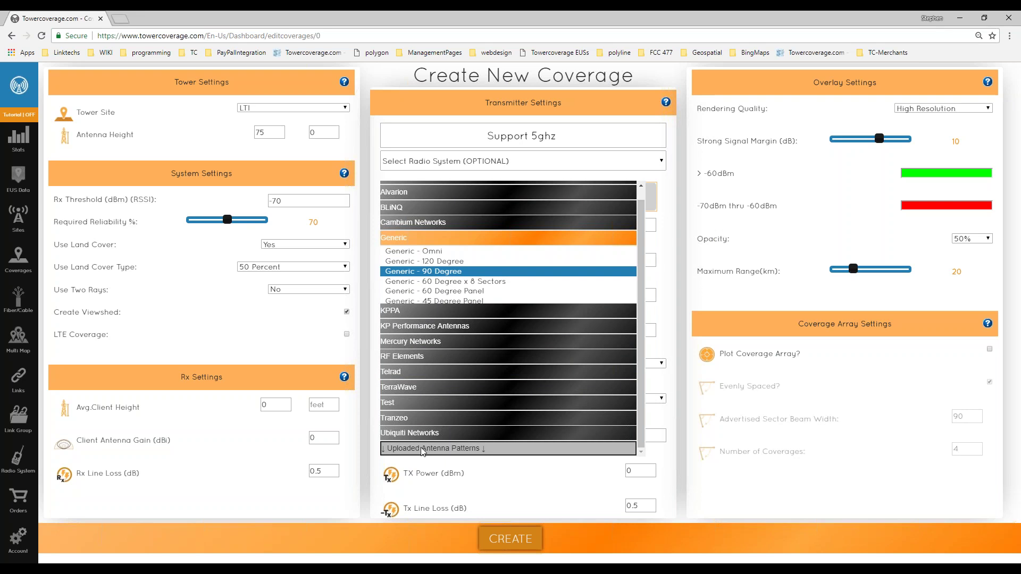
left_click(446, 272)
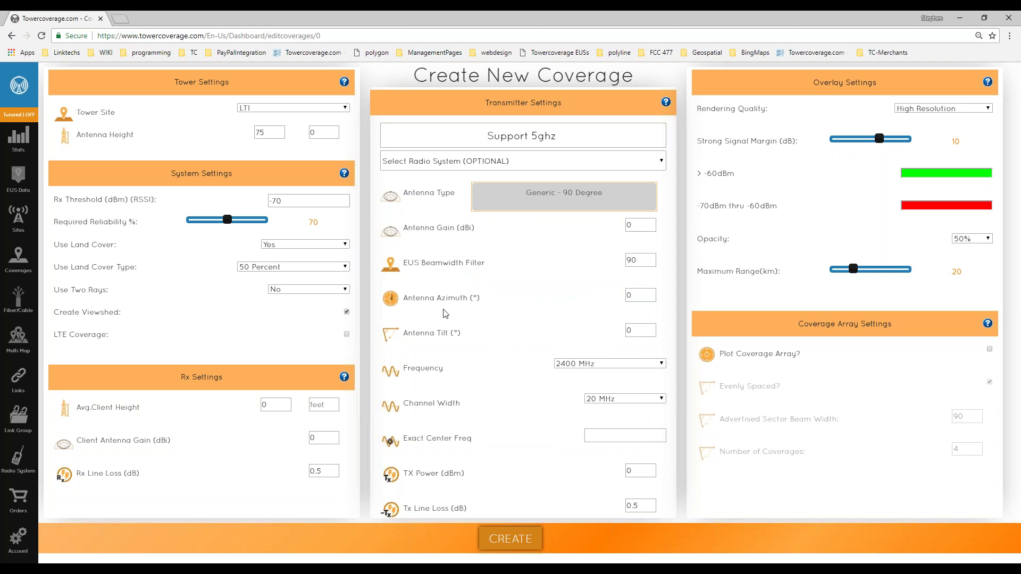
Enable Plot Coverage Array, and try 3 for the number of coverages before setting it to 4.
left_click(642, 298)
left_click(606, 312)
left_click(990, 350)
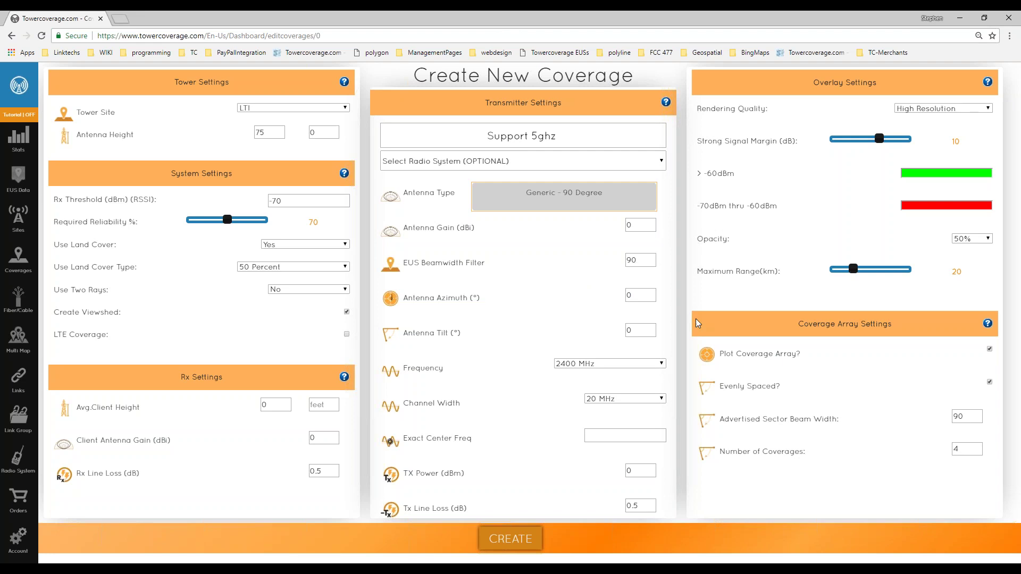
double_click(955, 449)
type("3")
key("Up")
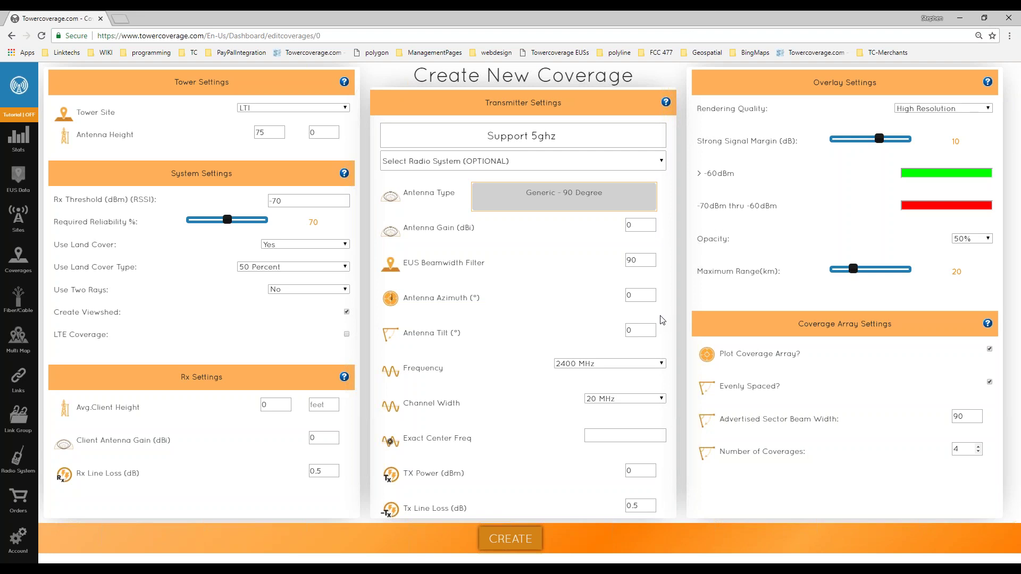
Set the transmitter's EUS Beamwidth Filter to 120.
left_click(535, 285)
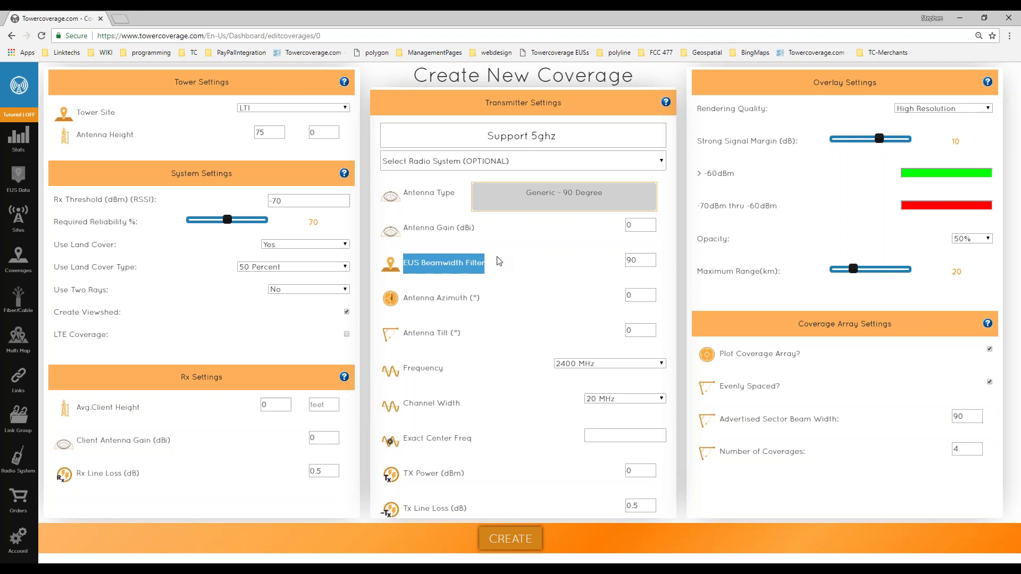
double_click(634, 260)
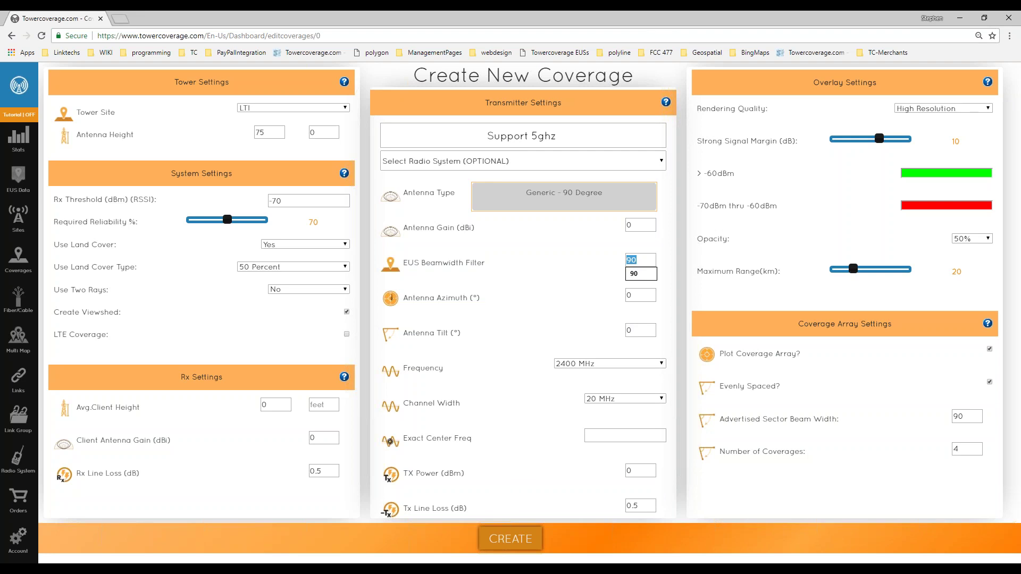
type("120")
left_click(603, 292)
Set the transmitter's Antenna Azimuth to 150 degrees.
left_click(633, 299)
left_click_drag(632, 298, 617, 303)
type("0")
key("BackSpace")
type("150")
Examine the available Frequency and Channel Width options in the transmitter settings.
left_click(605, 364)
scroll(606, 463, "down", 3)
scroll(607, 462, "up", 6)
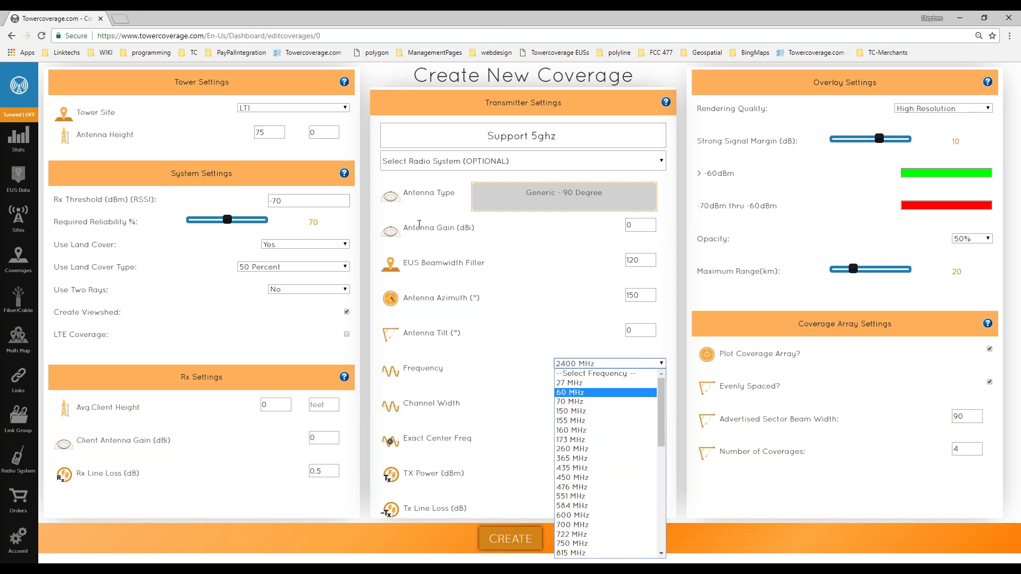
left_click(520, 344)
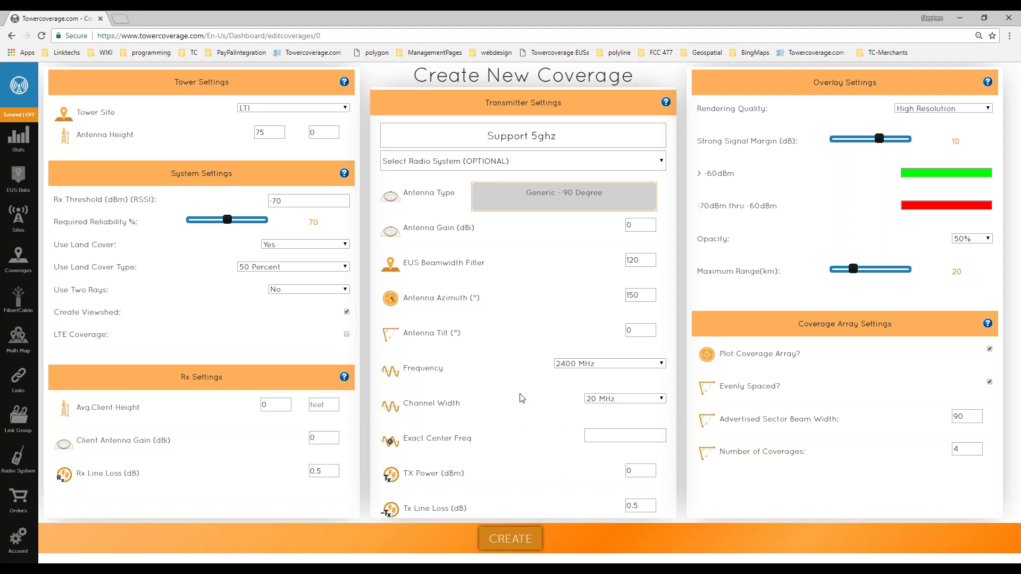
left_click(603, 403)
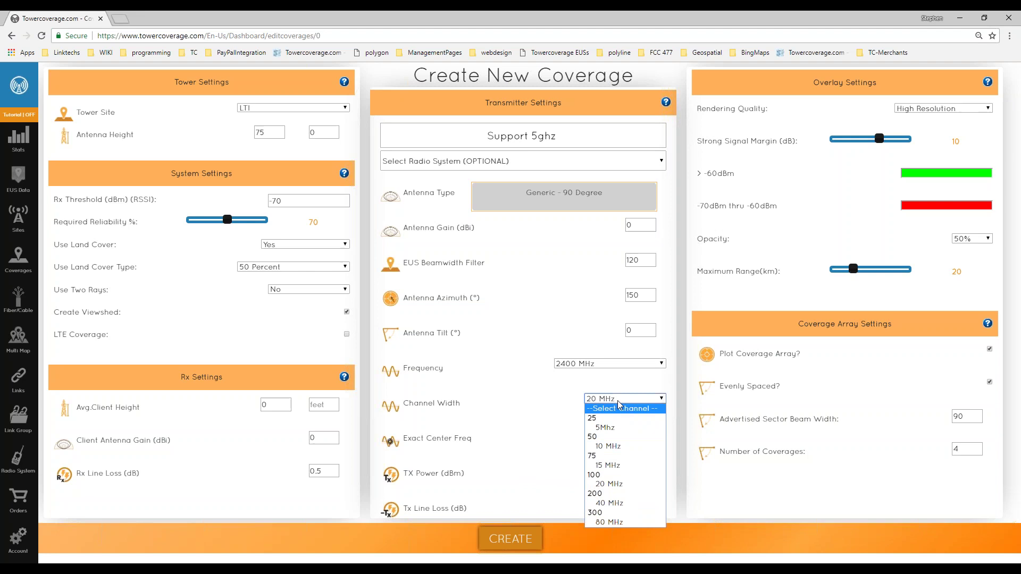
left_click(617, 401)
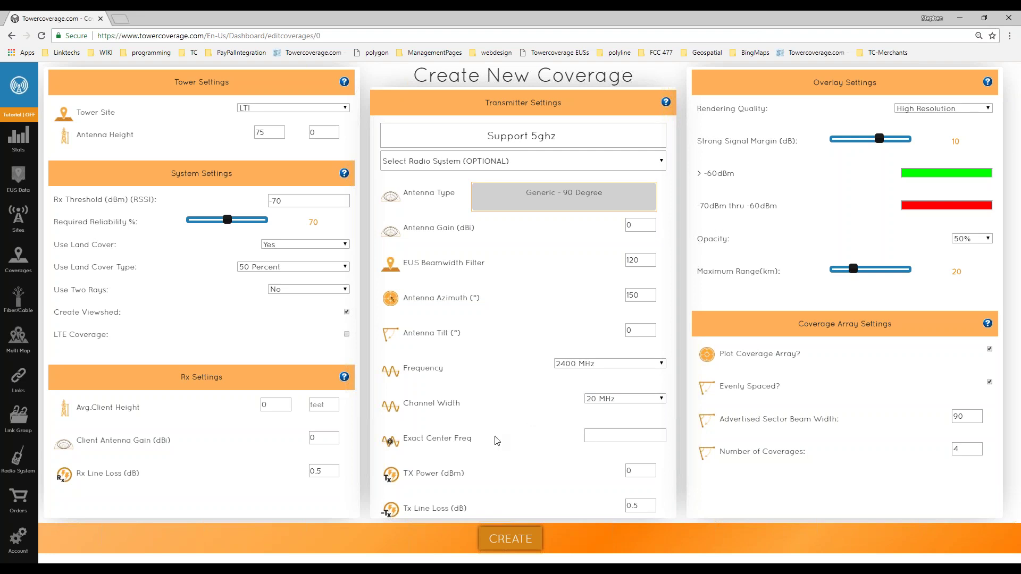
Examine the Exact Center Freq and TX Power fields and the overlay's Rendering Quality options.
left_click(585, 439)
double_click(636, 472)
left_click(595, 475)
left_click_drag(441, 473, 511, 476)
left_click(510, 475)
left_click(945, 109)
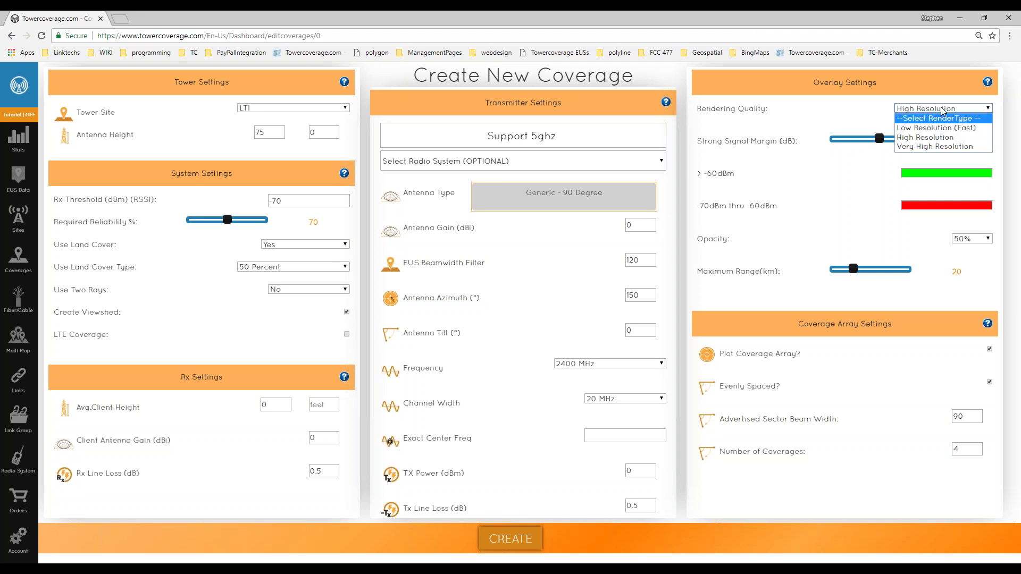
left_click(849, 207)
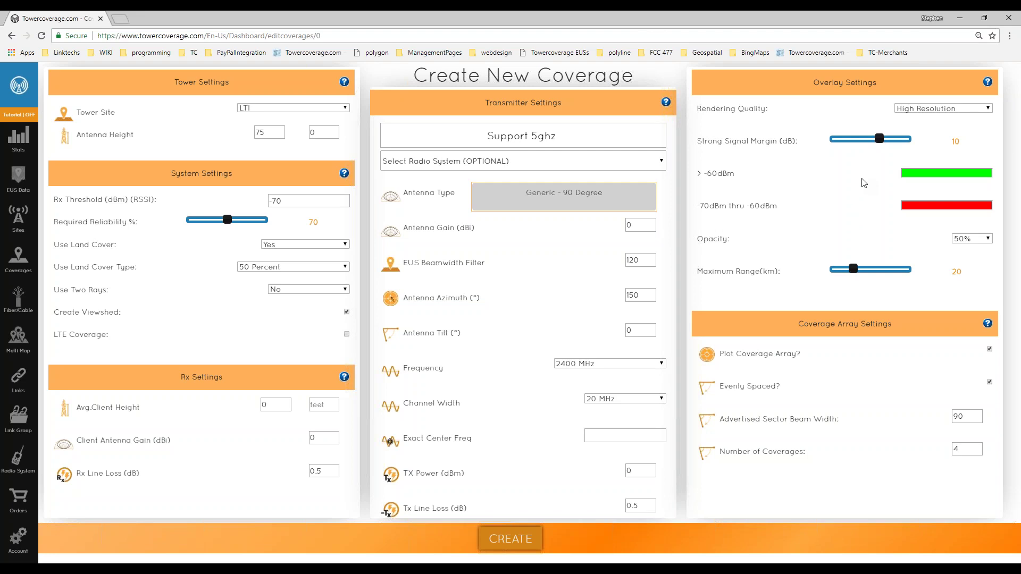
Try a Strong Signal Margin of 7 dB and examine the strong and weak signal ranges.
left_click_drag(879, 141, 850, 142)
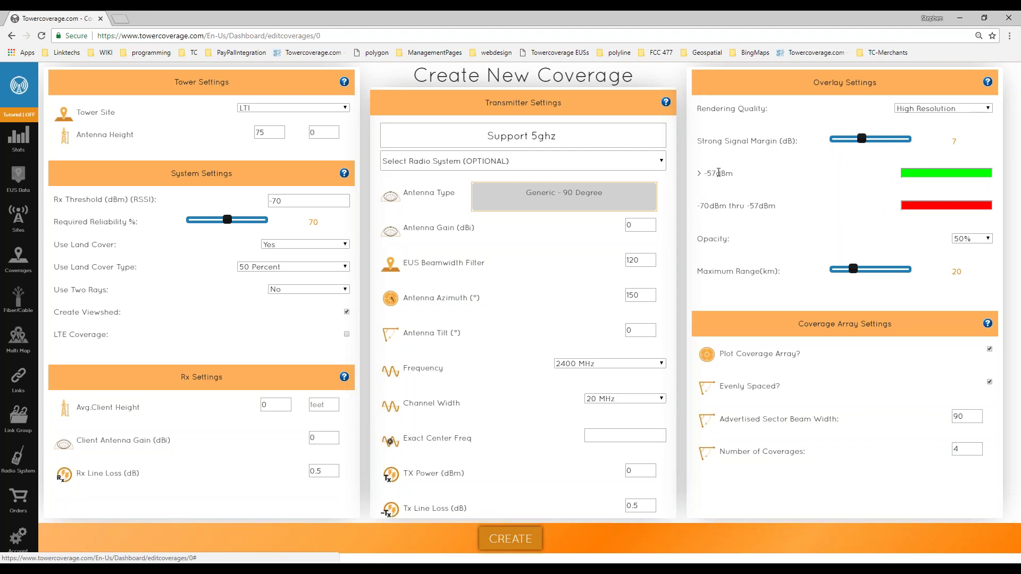
left_click_drag(707, 174, 752, 177)
left_click_drag(690, 212, 829, 210)
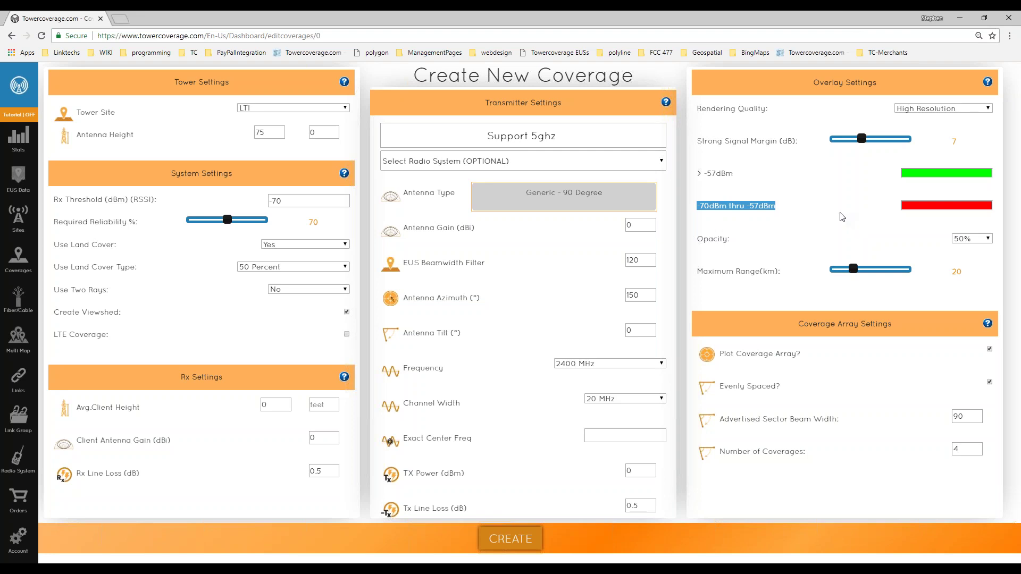
left_click(823, 216)
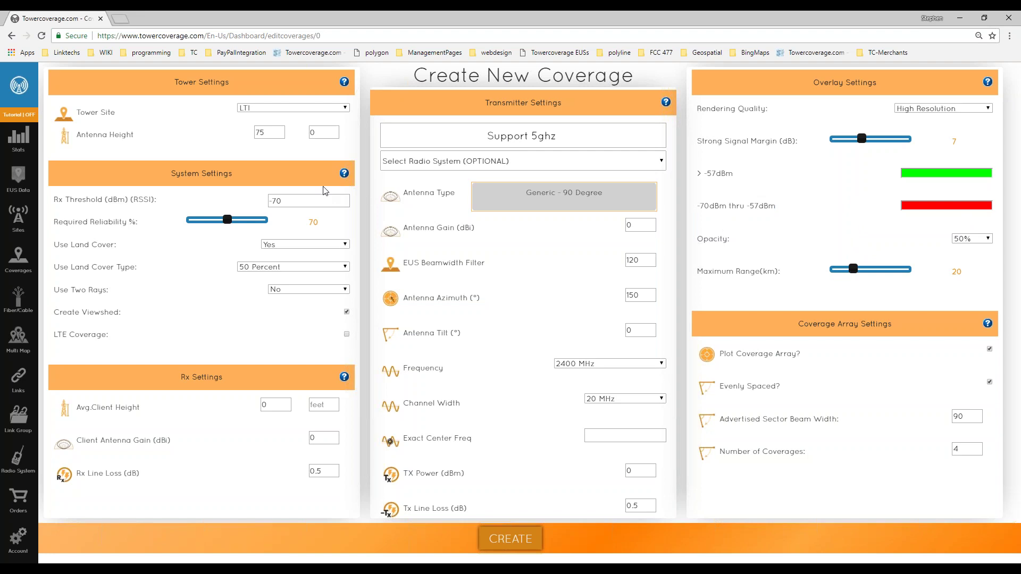
Set the Strong Signal Margin to 9 dB and compare the signal ranges with the Rx Threshold.
left_click(862, 139)
left_click_drag(862, 139, 873, 139)
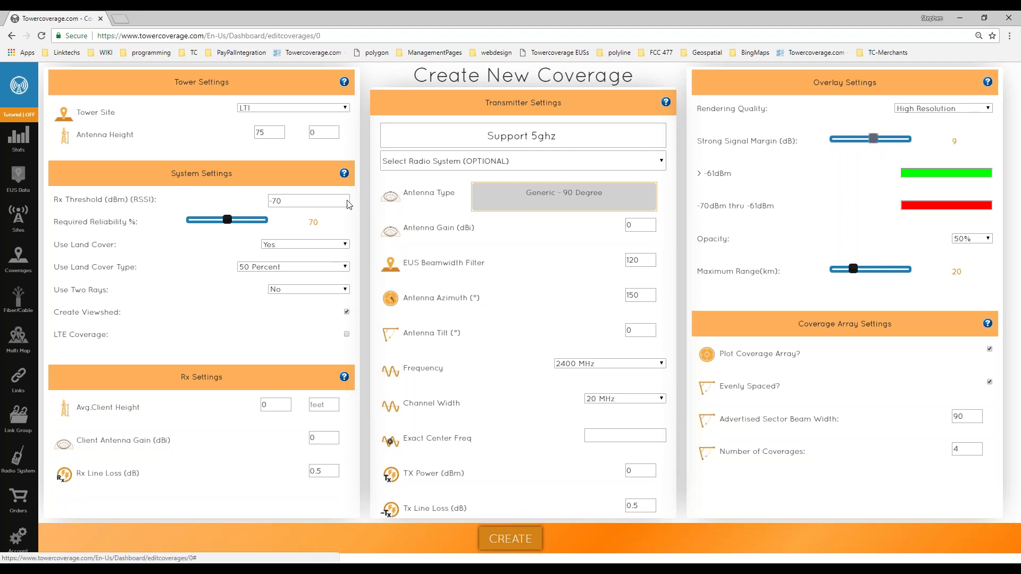
left_click_drag(290, 201, 244, 201)
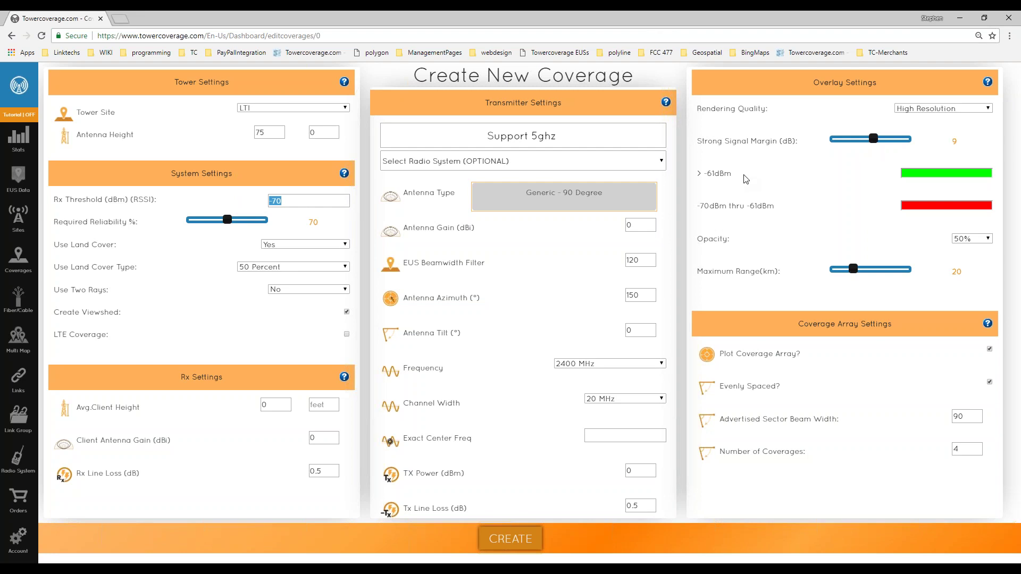
mouse_move(872, 141)
left_mouse_down()
mouse_move(844, 141)
mouse_move(873, 140)
left_mouse_up()
triple_click(725, 175)
left_click_drag(699, 209, 785, 210)
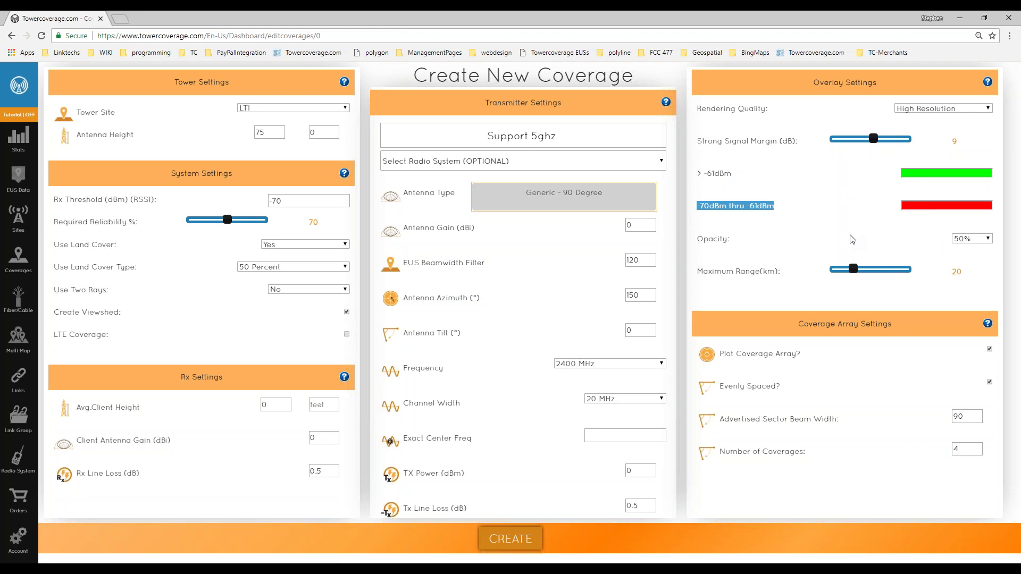
left_click(849, 240)
Try an overlay Opacity of 100% before setting it to 0%.
left_click(961, 240)
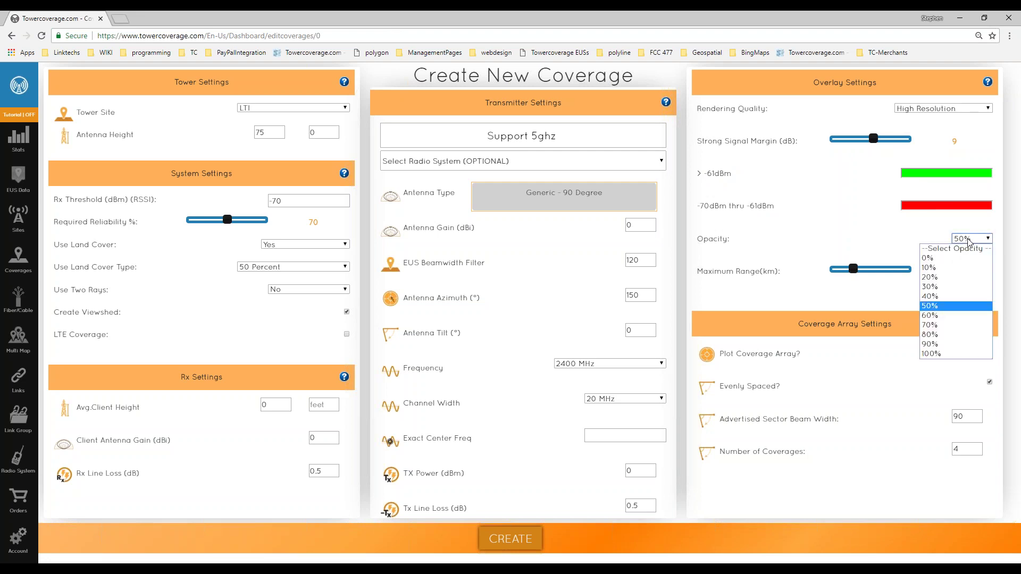
key("Down")
key("Down")
key("Down")
key("Down")
key("Down")
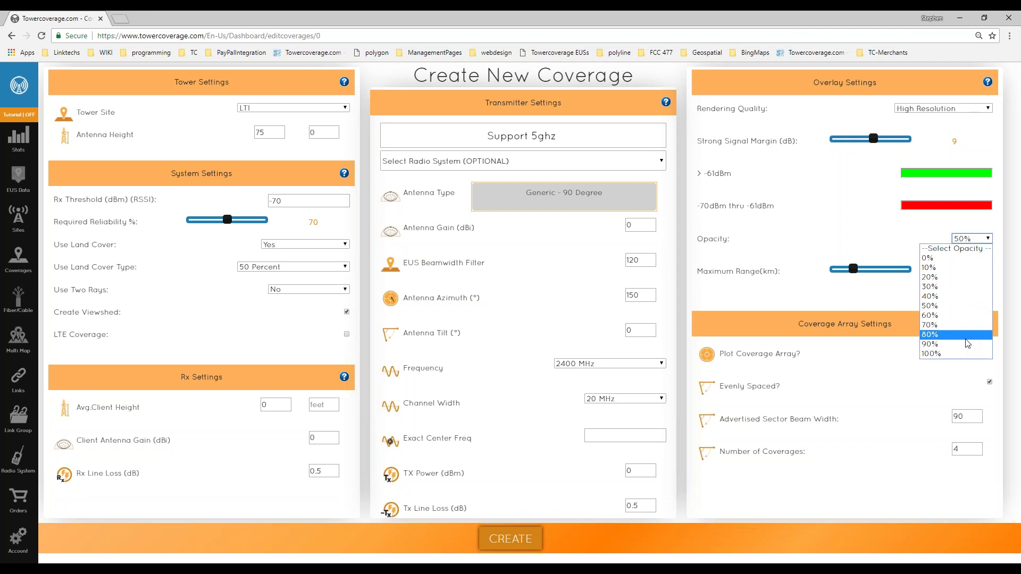
key("Return")
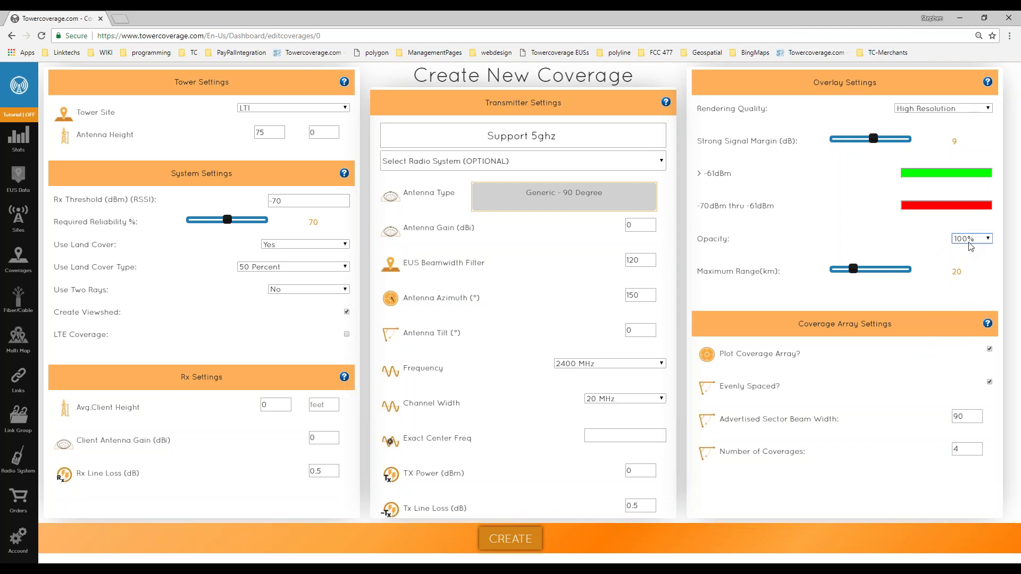
left_click(970, 247)
left_click(961, 257)
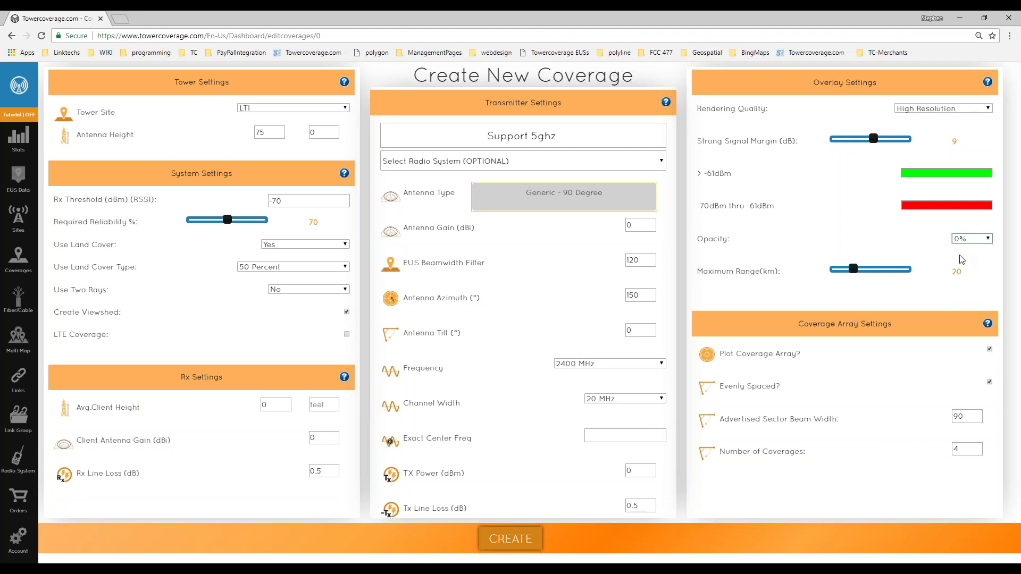
left_click(914, 251)
Try lower Maximum Range values for the overlay before setting it to 70 km.
left_click(853, 271)
left_click_drag(853, 271, 860, 272)
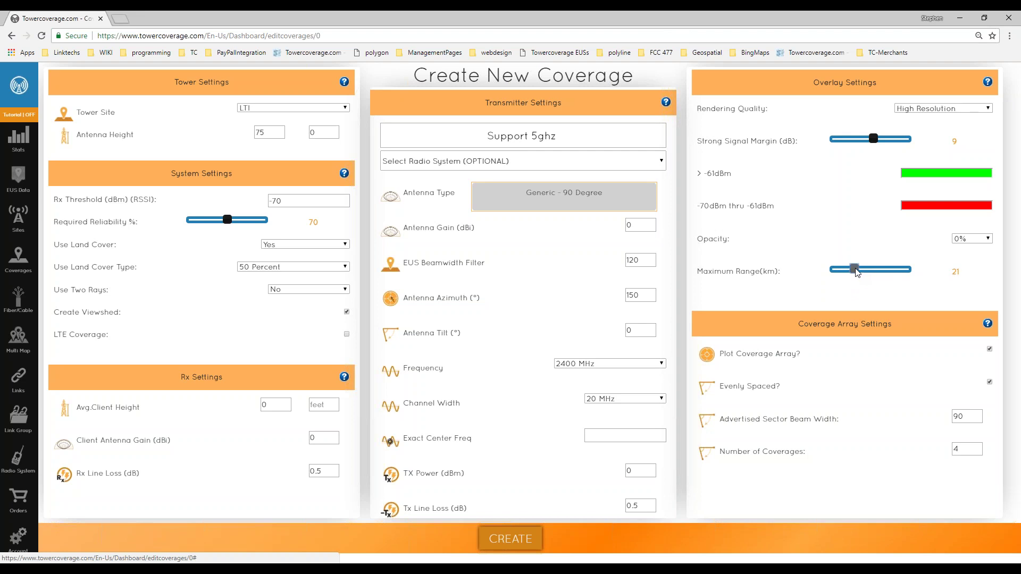
left_click_drag(856, 271, 842, 269)
left_click(842, 269)
left_click_drag(856, 269, 951, 272)
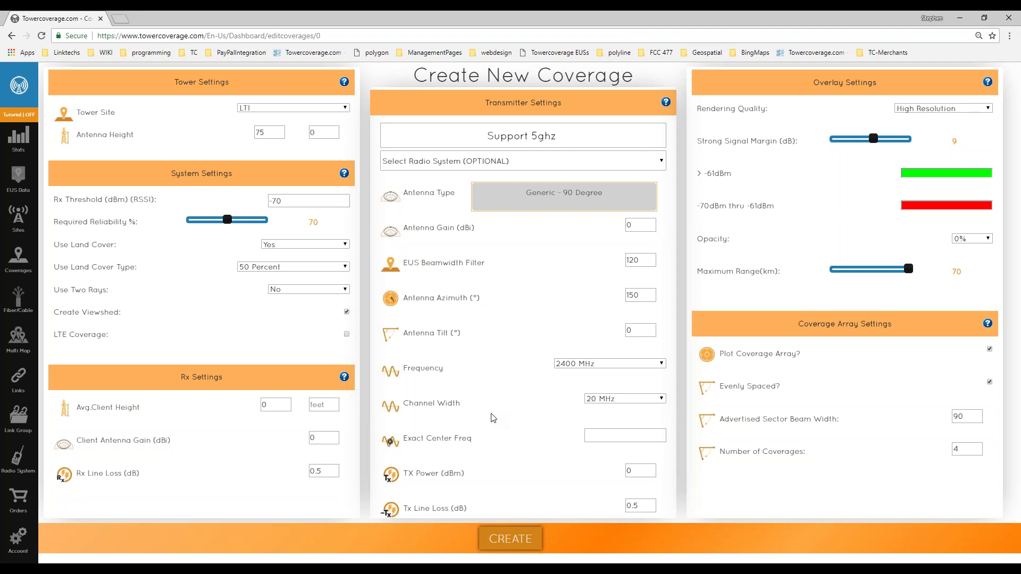
Create the Support 5ghz coverage array and open the list of coverages.
left_click(494, 533)
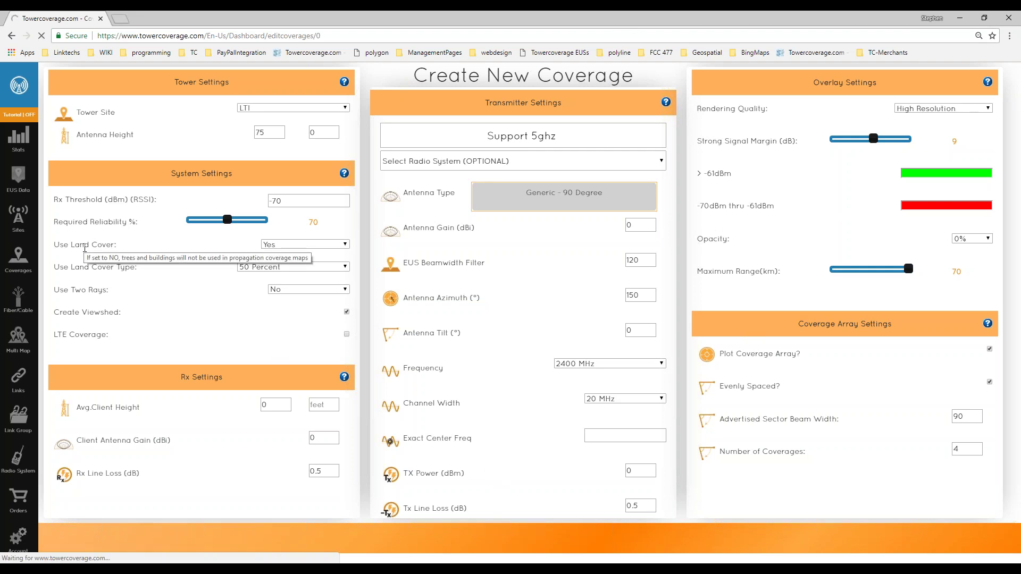
mouse_move(19, 272)
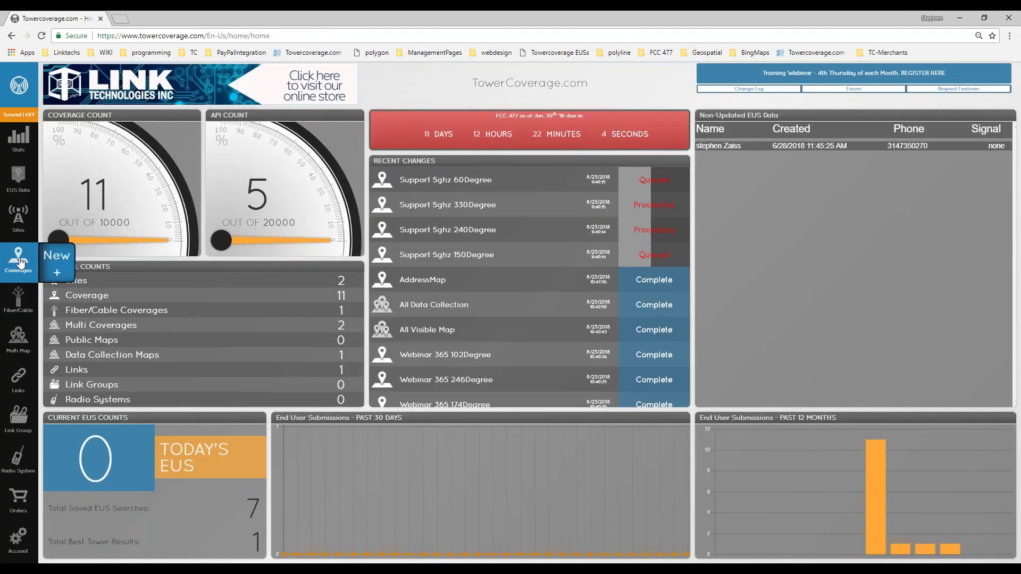
left_click(20, 261)
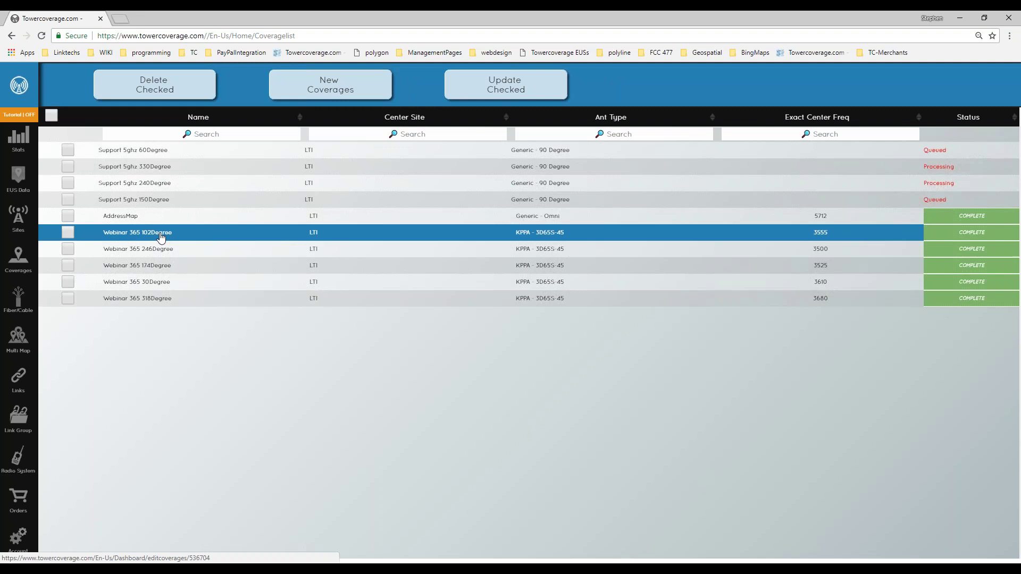
Open the Webinar 365 30Degree coverage and examine its coverage overlay on the map.
left_click(160, 299)
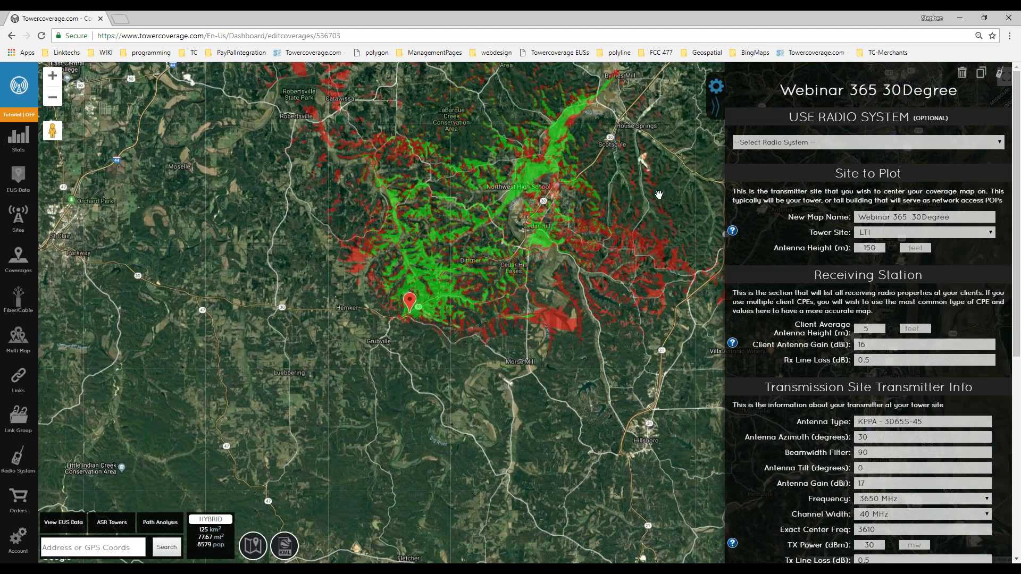
left_click_drag(604, 183, 467, 295)
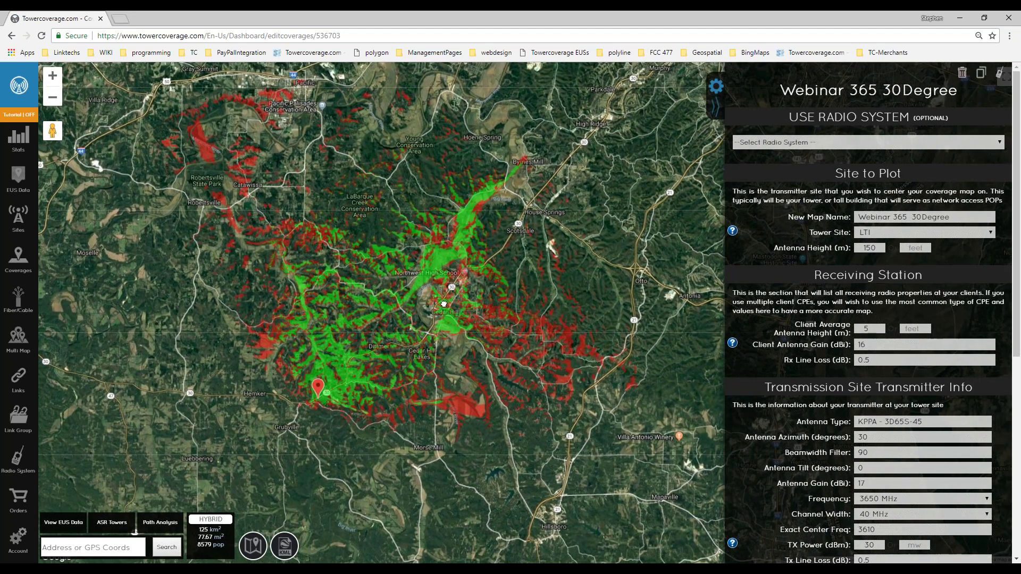
left_click_drag(377, 383, 420, 359)
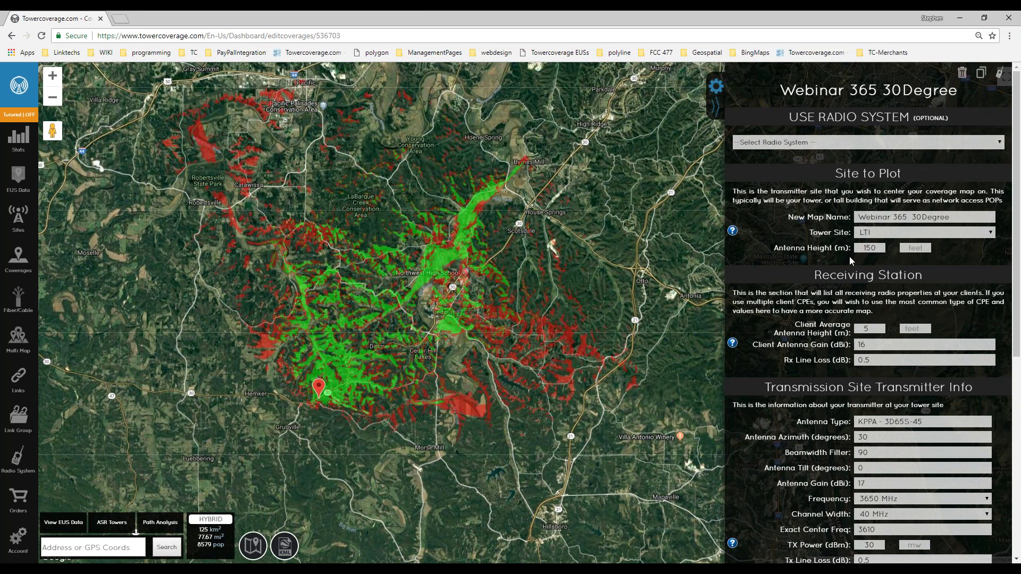
scroll(797, 261, "down", 2)
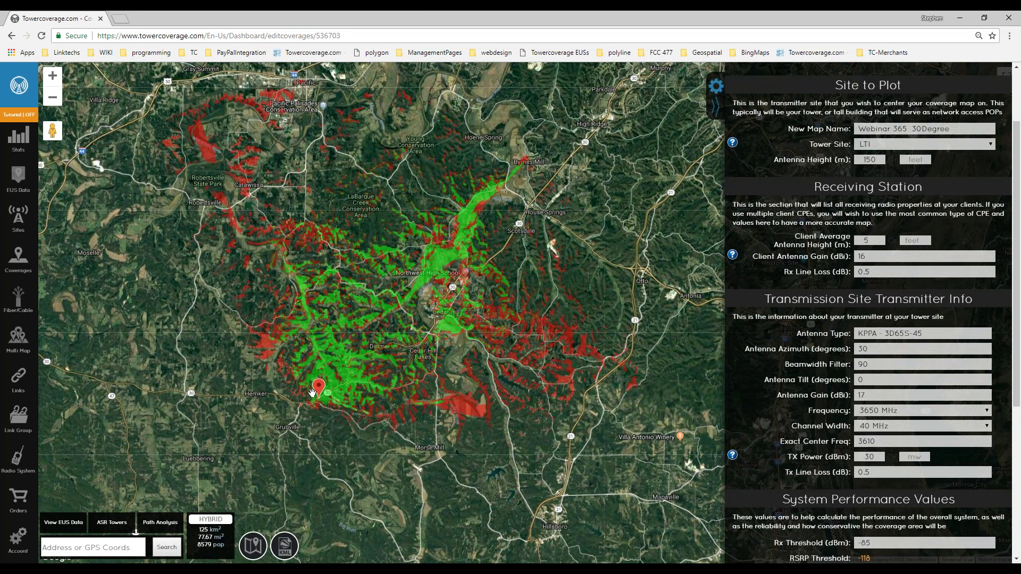
Place a test point on the map near Byrnes Mill and review the coverage's transmitter and system performance settings.
left_click(510, 145)
left_click_drag(544, 374, 511, 325)
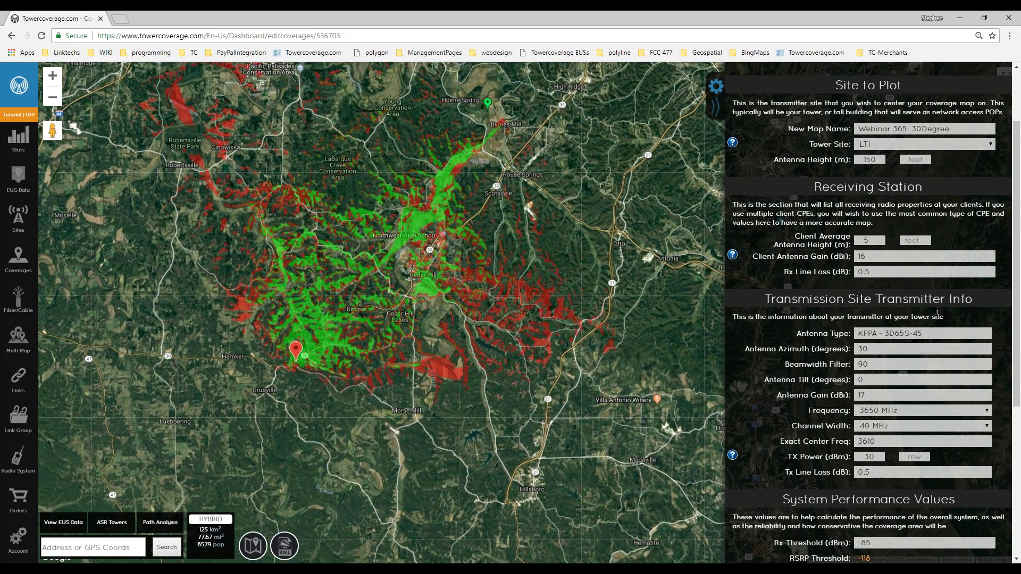
scroll(898, 324, "down", 4)
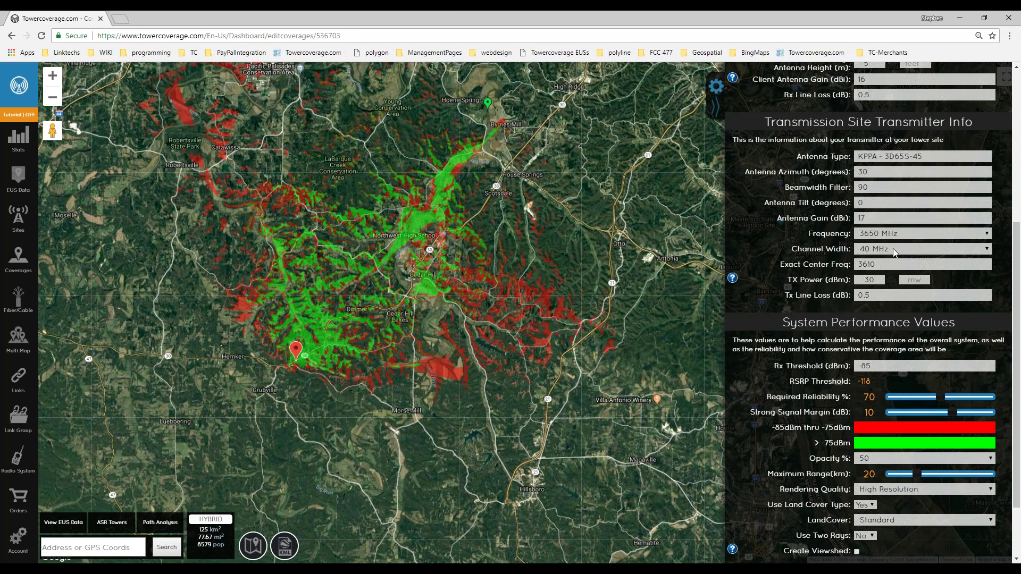
scroll(904, 307, "down", 2)
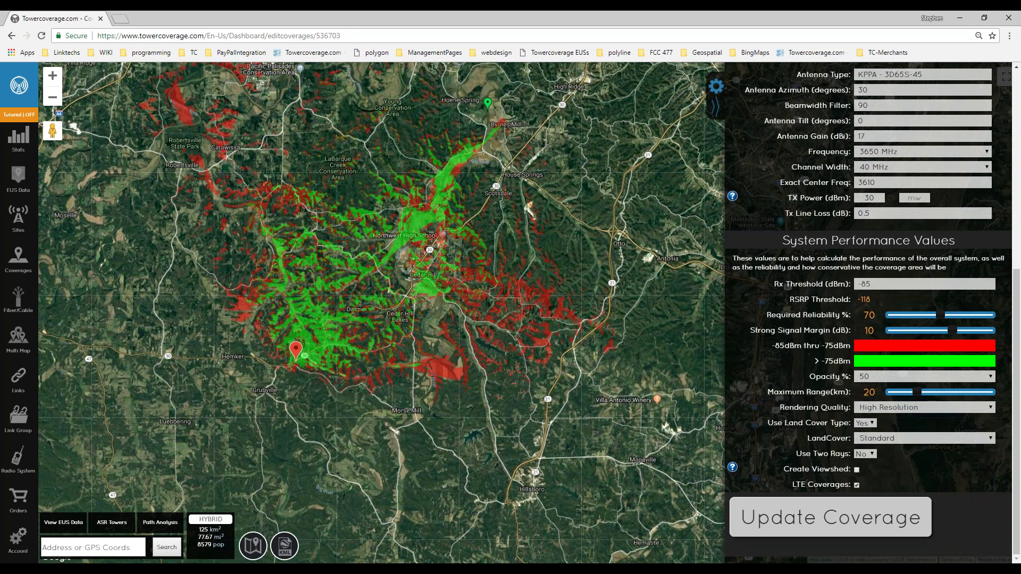
left_click(838, 530)
Run an Instant Path Analysis to a point in the green coverage near Byrnes Mill with a 40-foot install height, without saving the link.
scroll(830, 362, "up", 2)
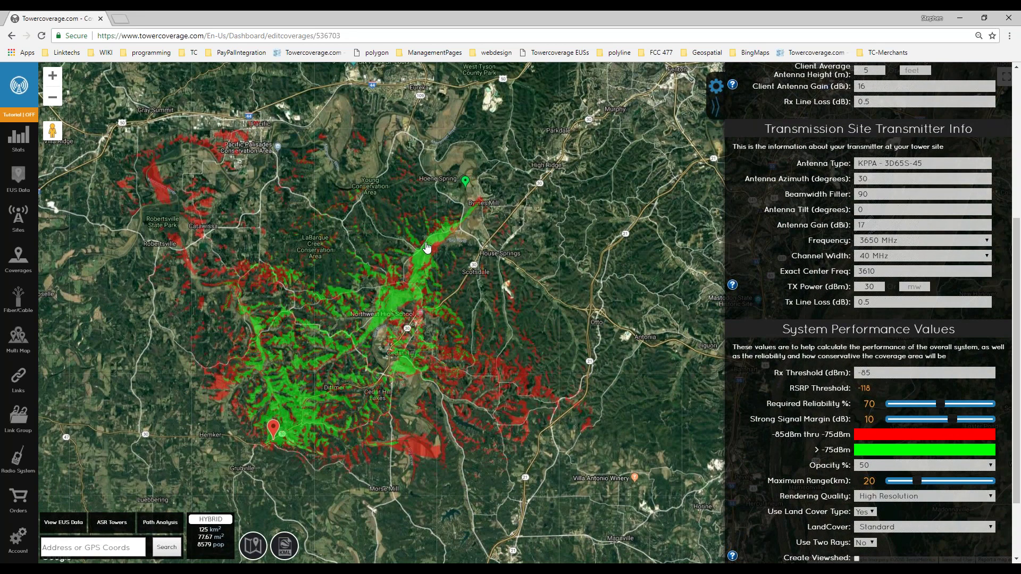
scroll(440, 243, "up", 1)
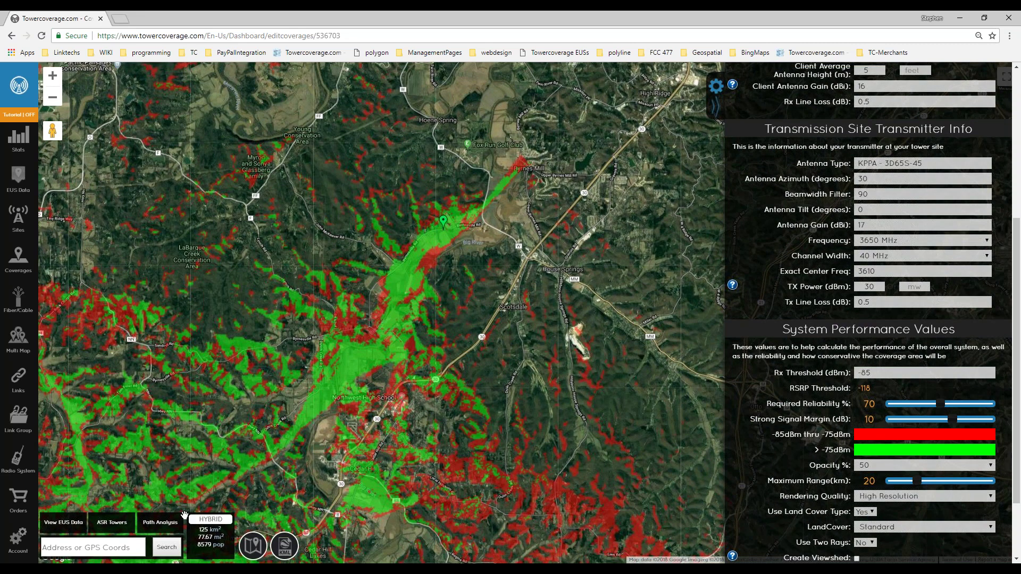
left_click(159, 522)
key("Tab")
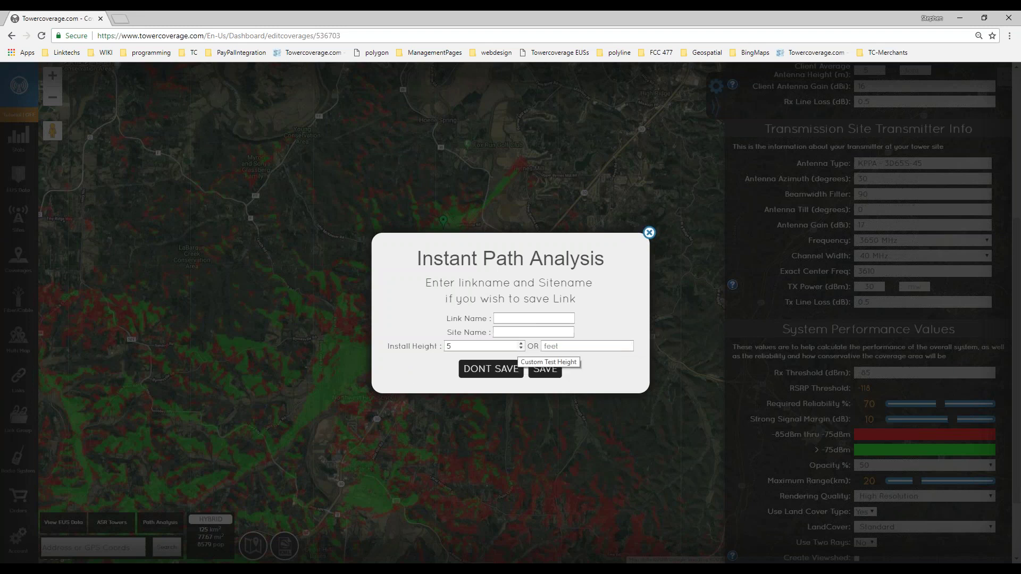
left_click(562, 344)
type("40")
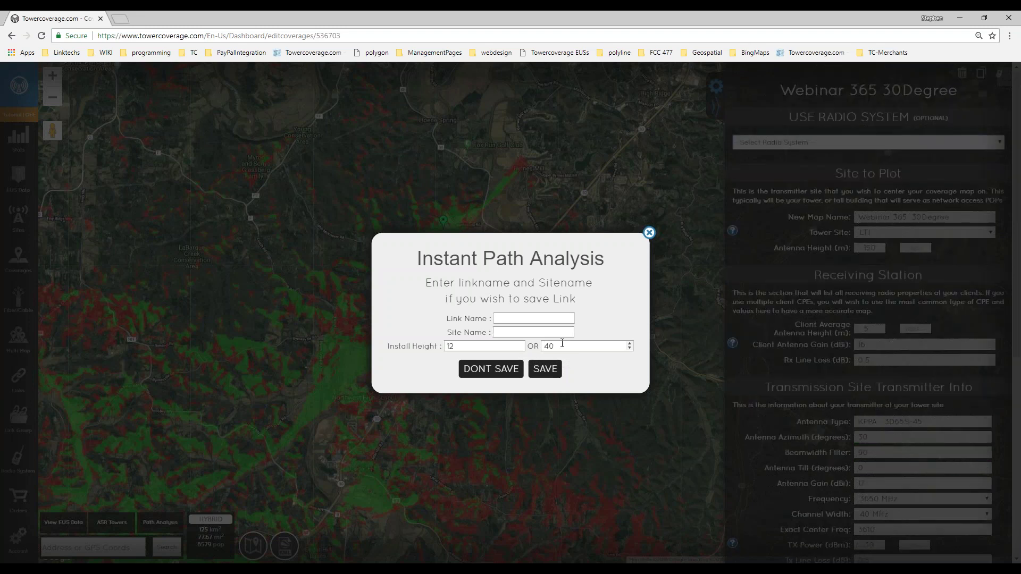
left_click(491, 369)
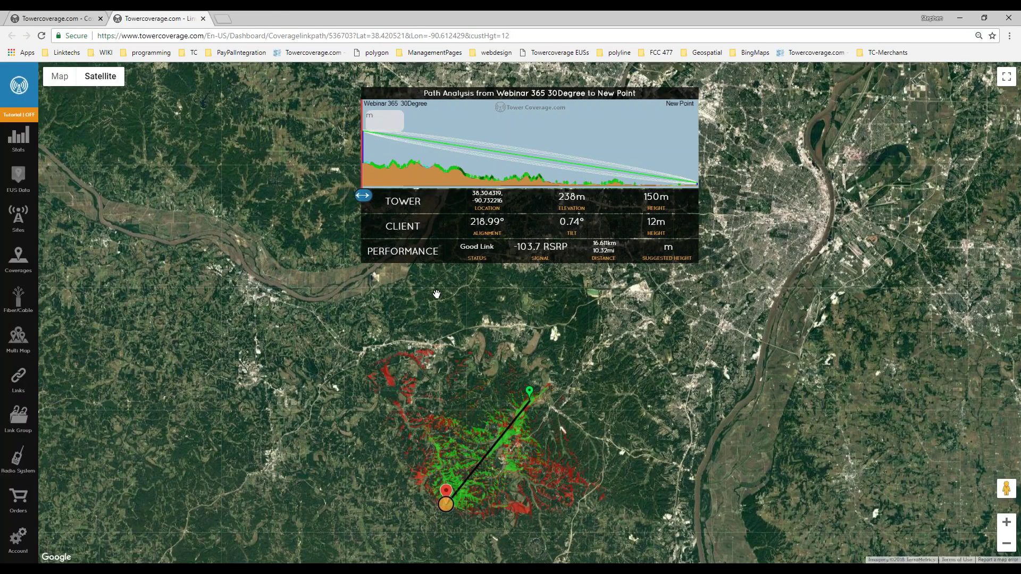
Examine the path analysis from Webinar 365 30Degree to the new point, including its client height, signal performance and route across the coverage.
scroll(513, 444, "down", 1)
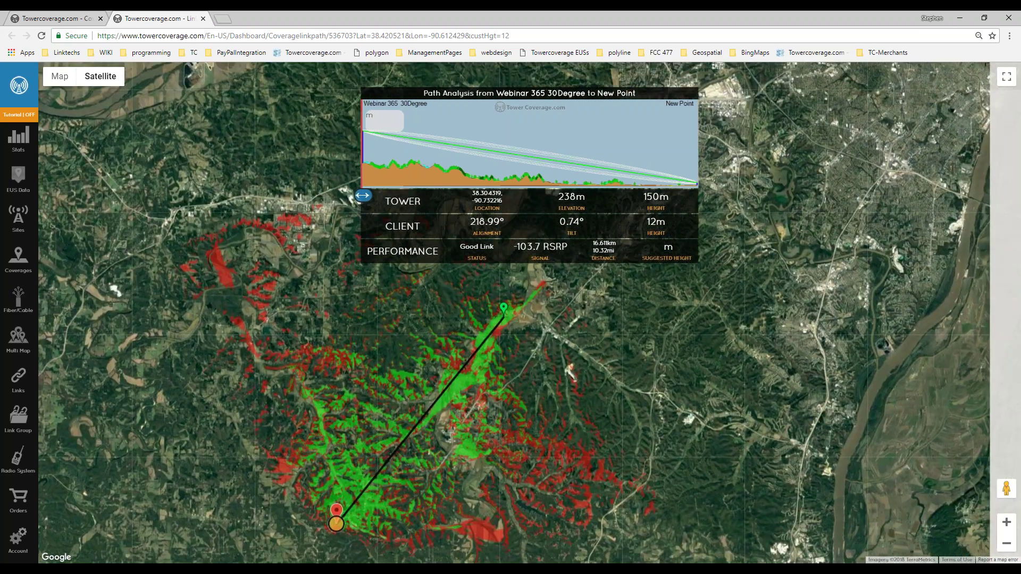
scroll(461, 383, "down", 1)
left_click_drag(461, 383, 357, 470)
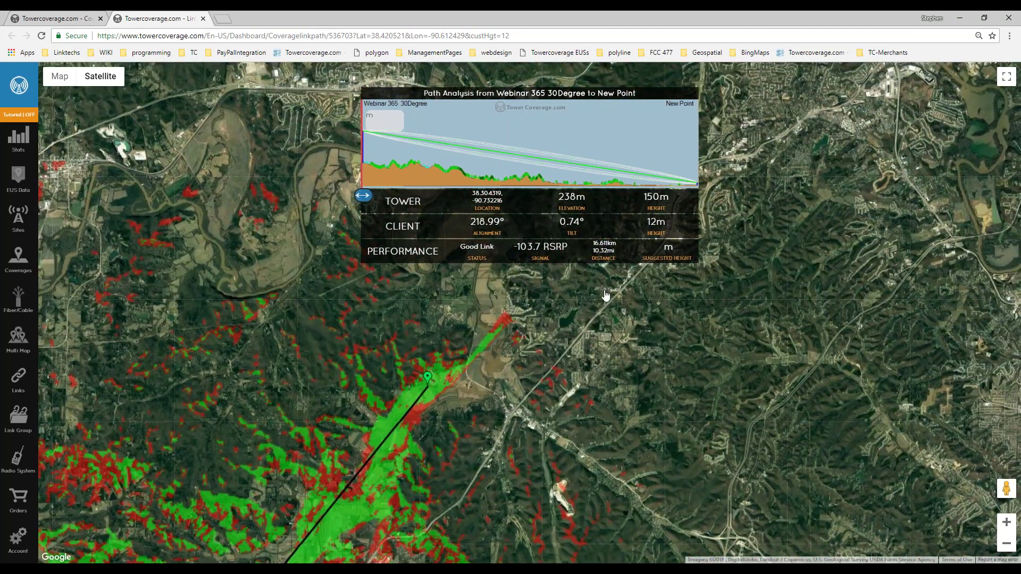
left_click_drag(644, 223, 673, 221)
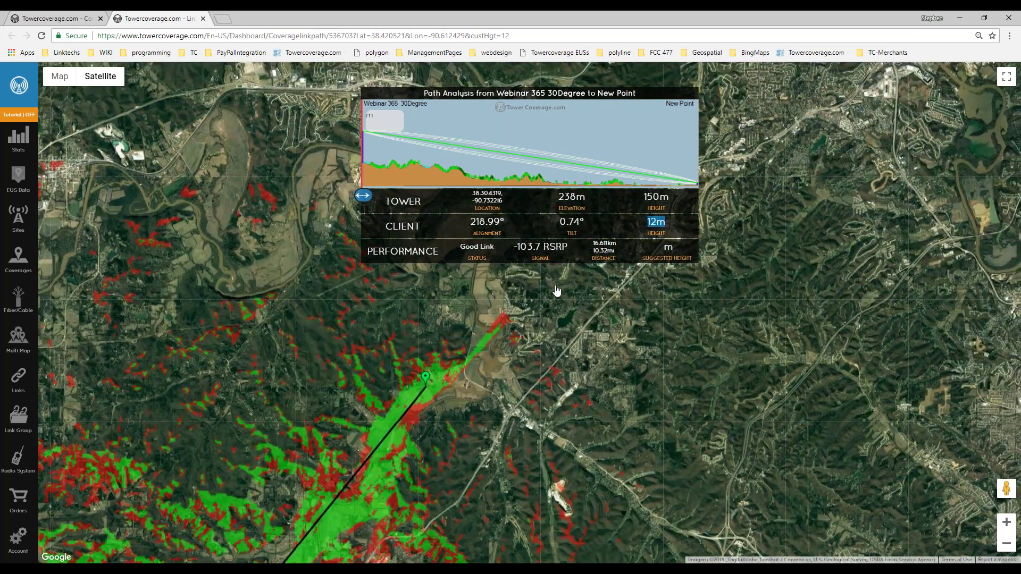
left_click_drag(510, 250, 566, 252)
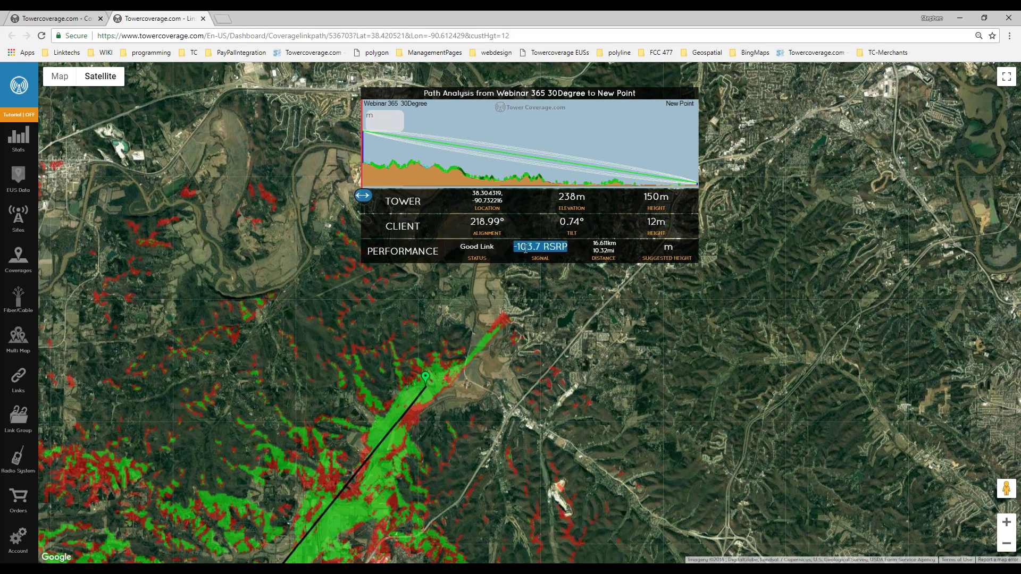
left_click_drag(446, 488, 478, 421)
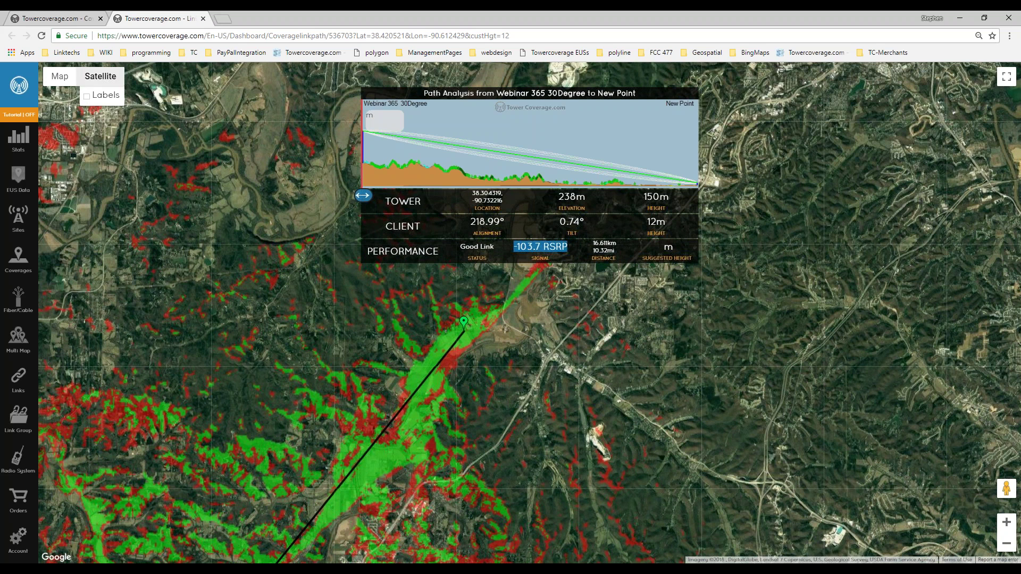
Return to the Webinar 365 30Degree coverage settings and review its Rx Threshold and RSRP Threshold.
left_click(27, 19)
scroll(872, 314, "down", 8)
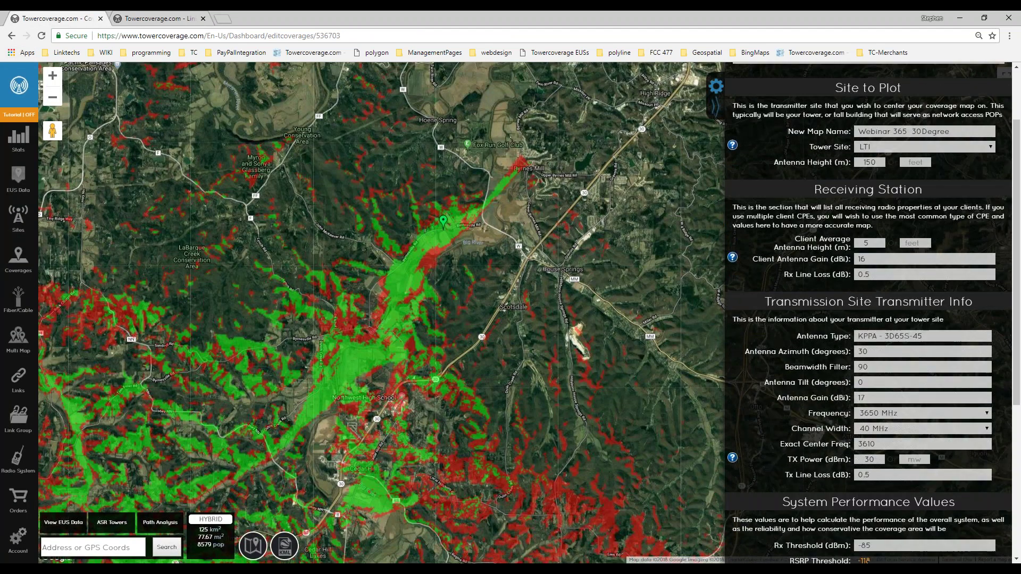
triple_click(874, 282)
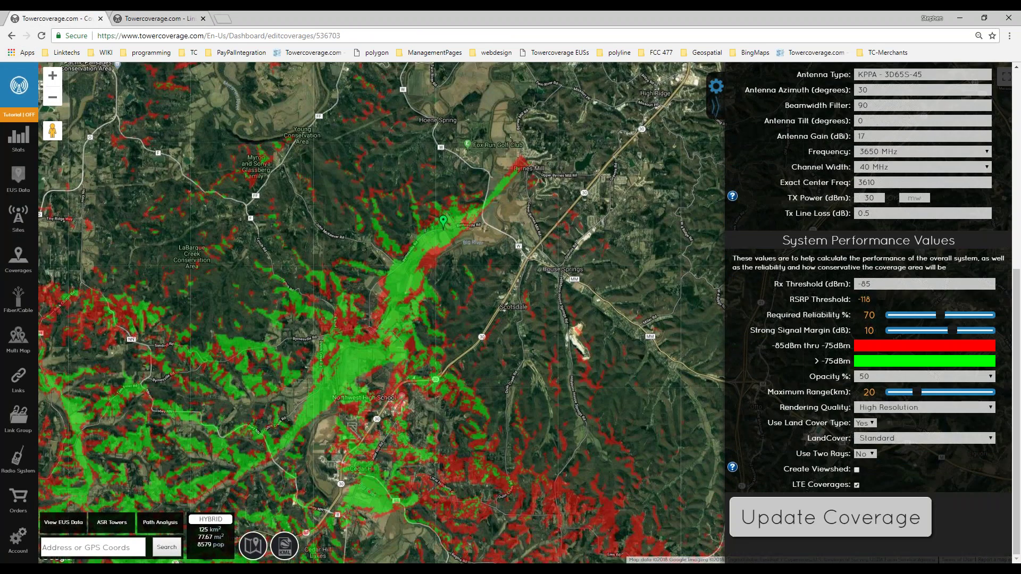
left_click(842, 298)
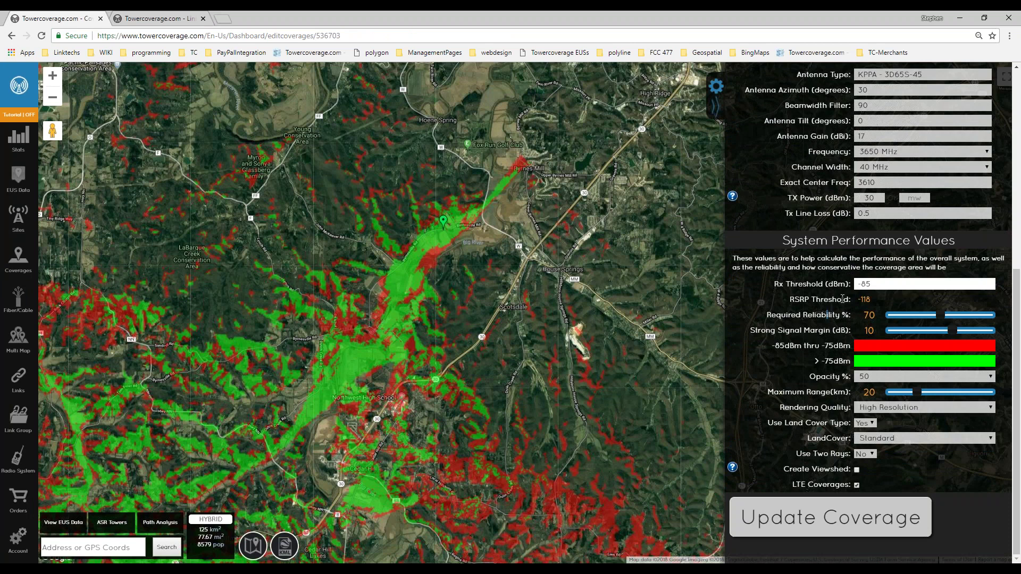
triple_click(855, 299)
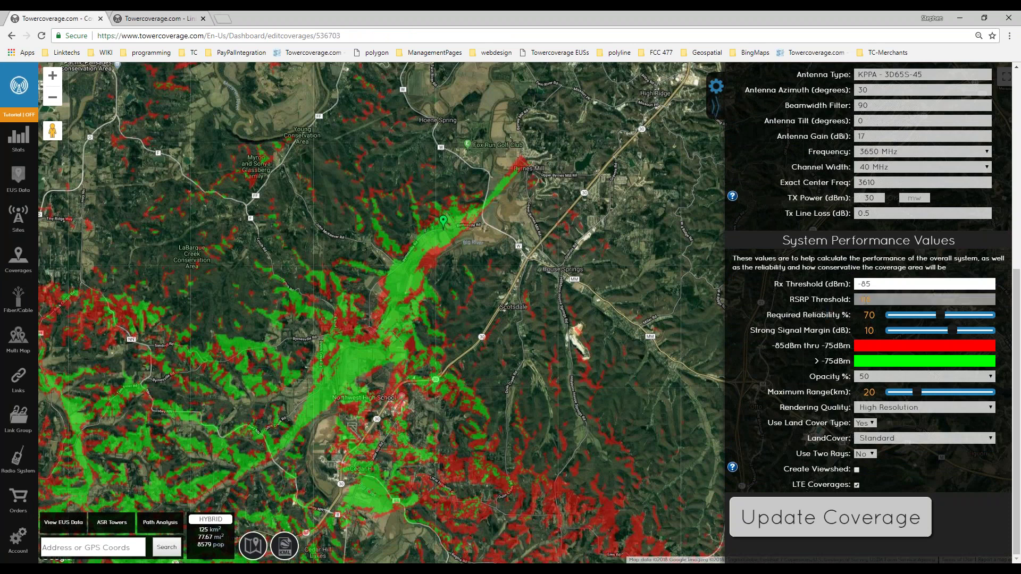
left_click(837, 310)
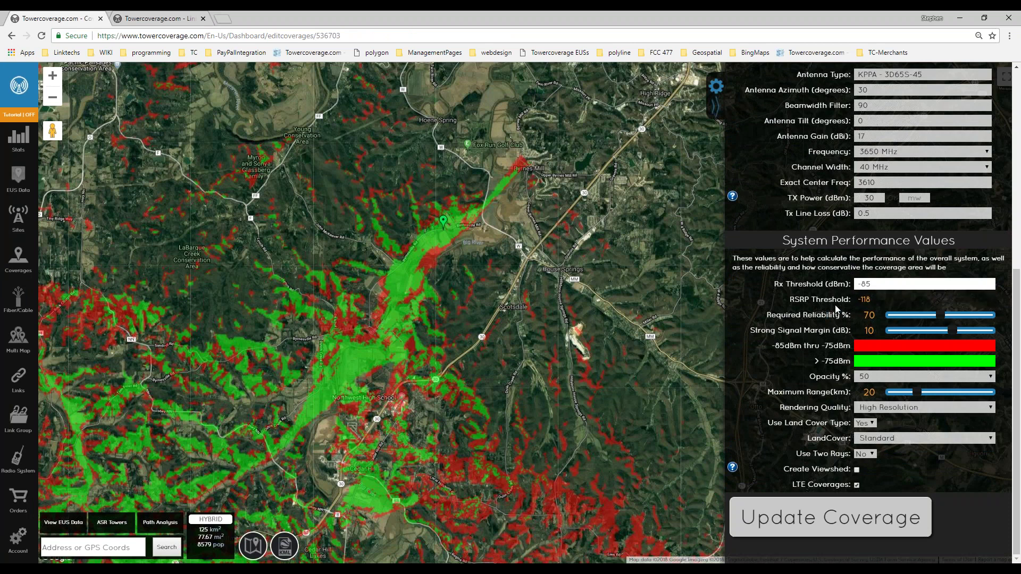
left_click(864, 283)
left_click(825, 294)
left_click(804, 283)
key("Escape")
Open the Grub to HS Fiber route from the fiber list and examine its mapped path, coverage name and allowed distance.
mouse_move(18, 293)
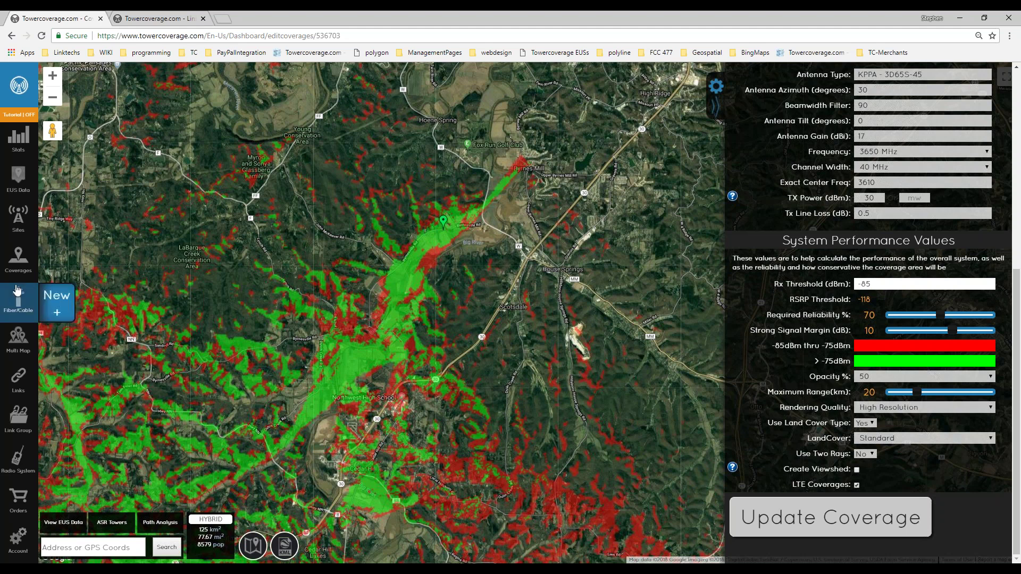
left_click(17, 307)
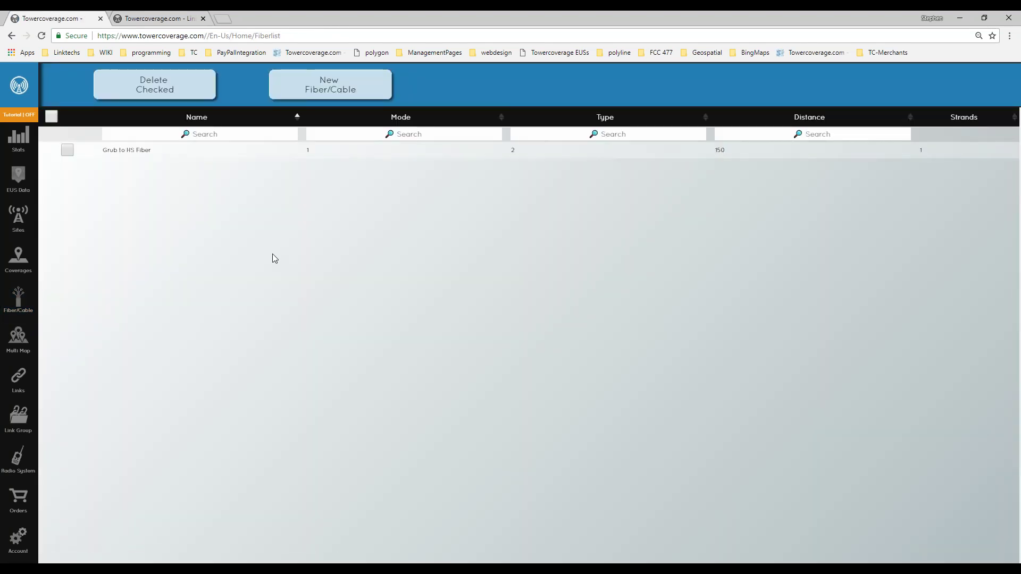
left_click(137, 151)
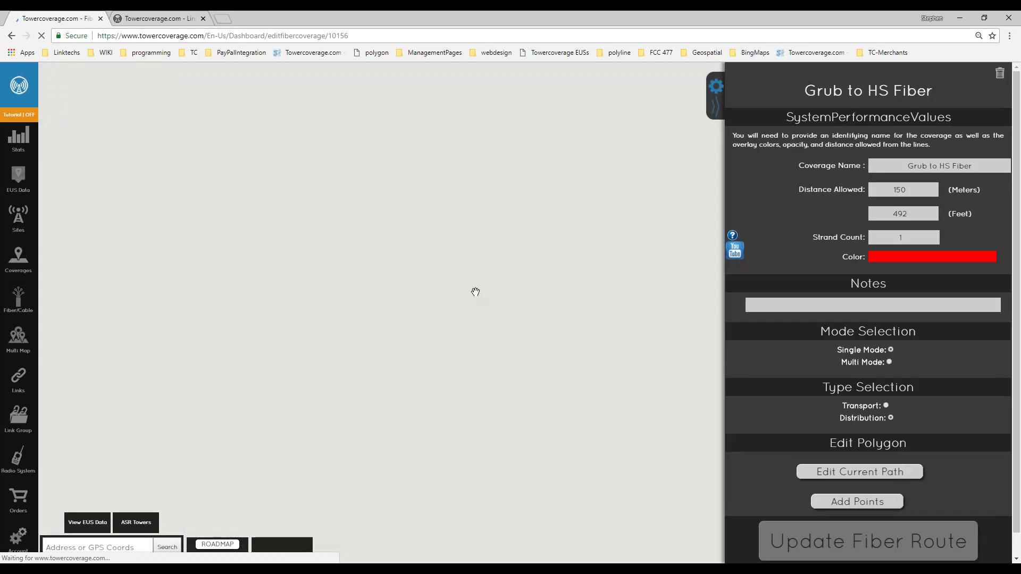
left_click_drag(563, 378, 467, 399)
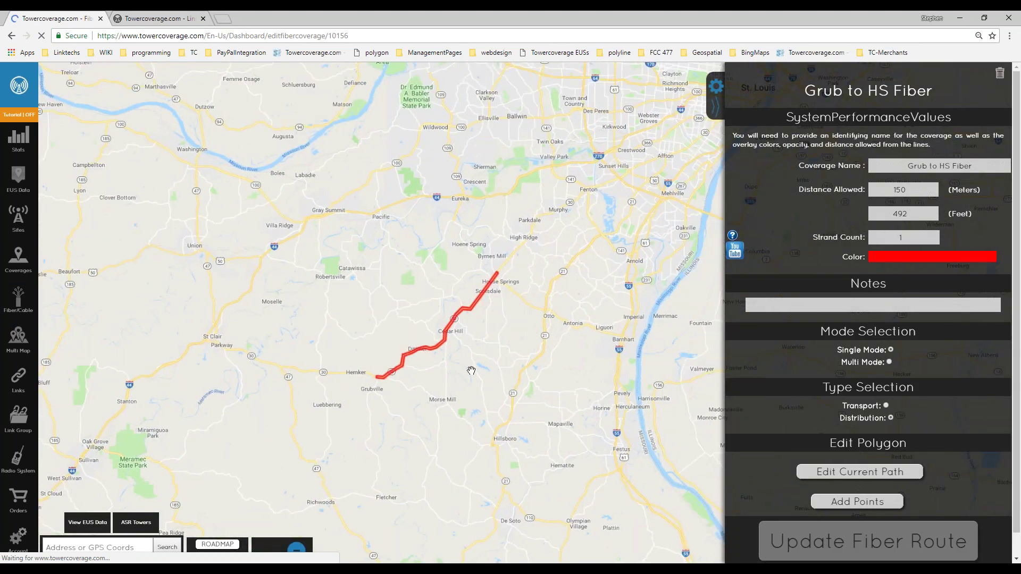
scroll(433, 363, "up", 2)
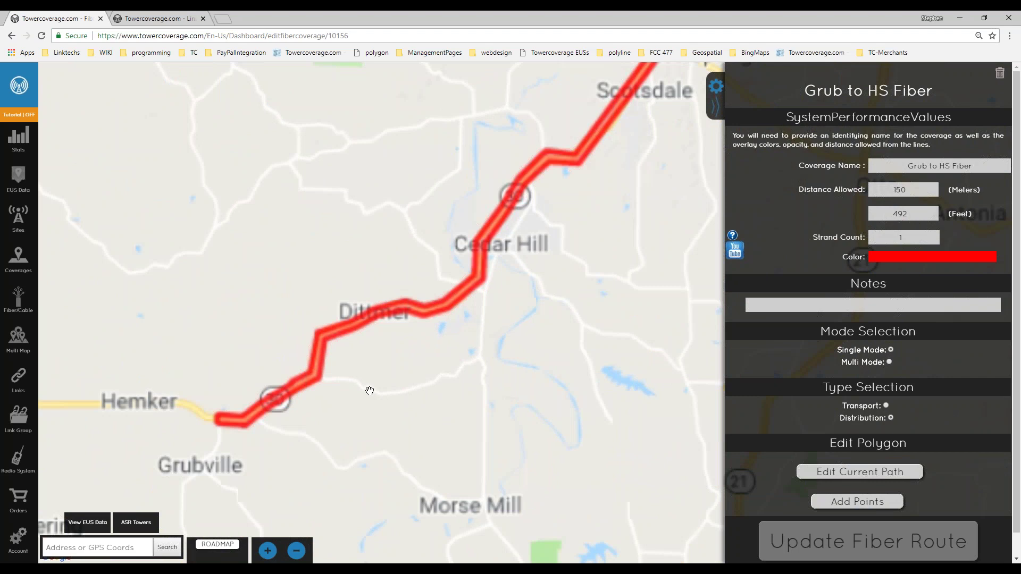
left_click_drag(452, 350, 295, 428)
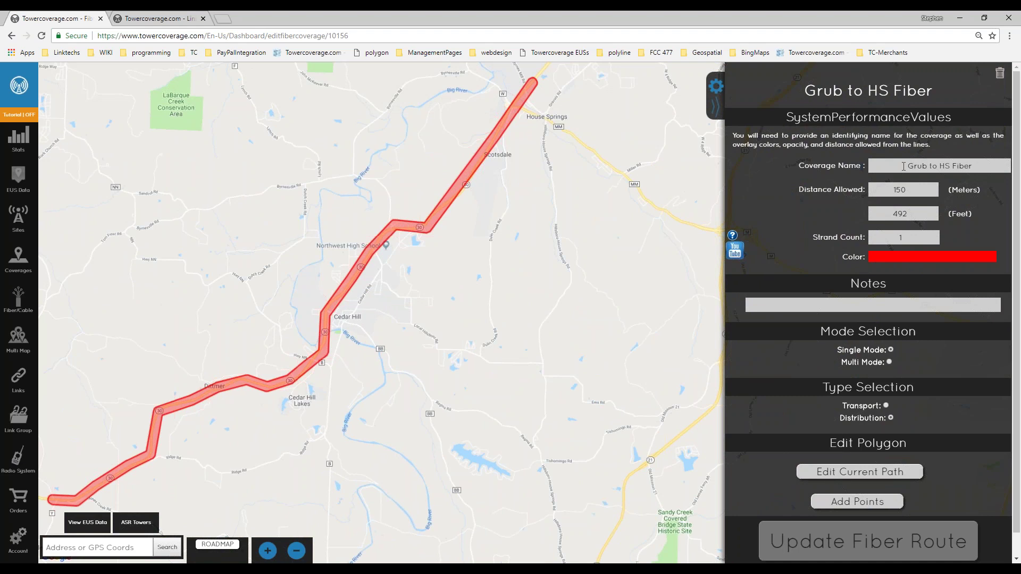
left_click(903, 167)
left_click(861, 191)
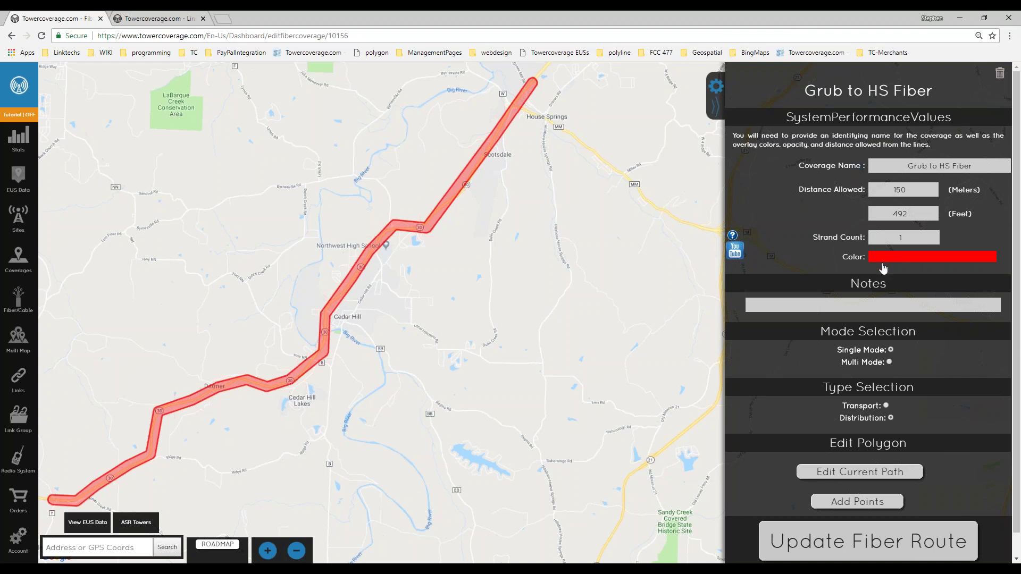
Open the fiber route's current path for editing and inspect its points along the map.
scroll(871, 298, "down", 1)
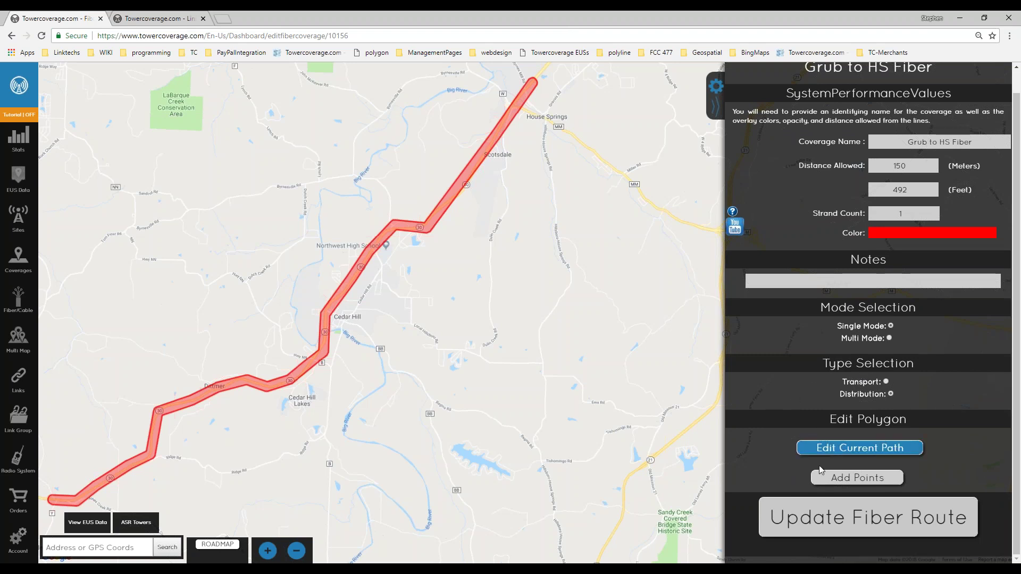
left_click(857, 448)
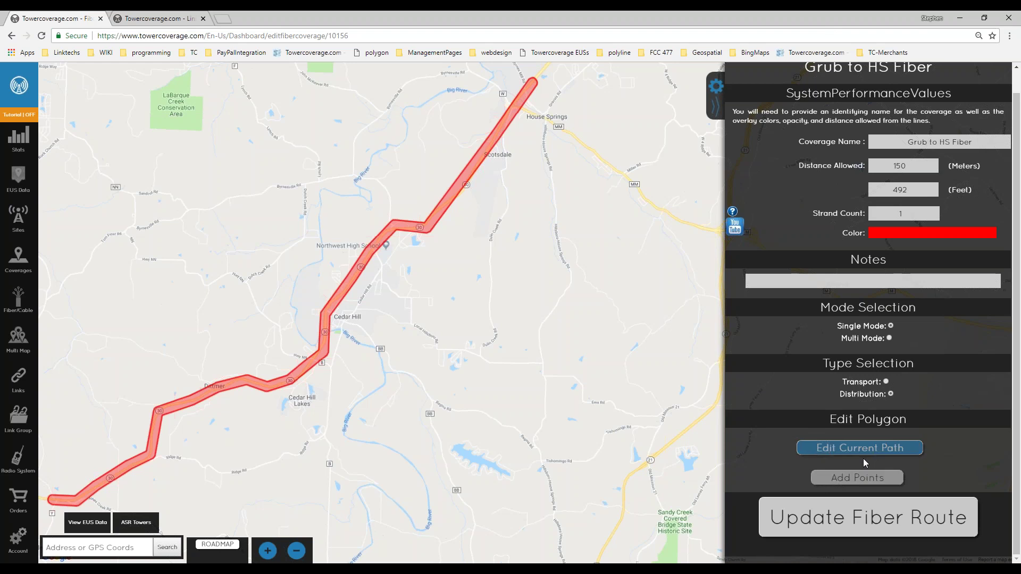
left_click_drag(335, 341, 430, 287)
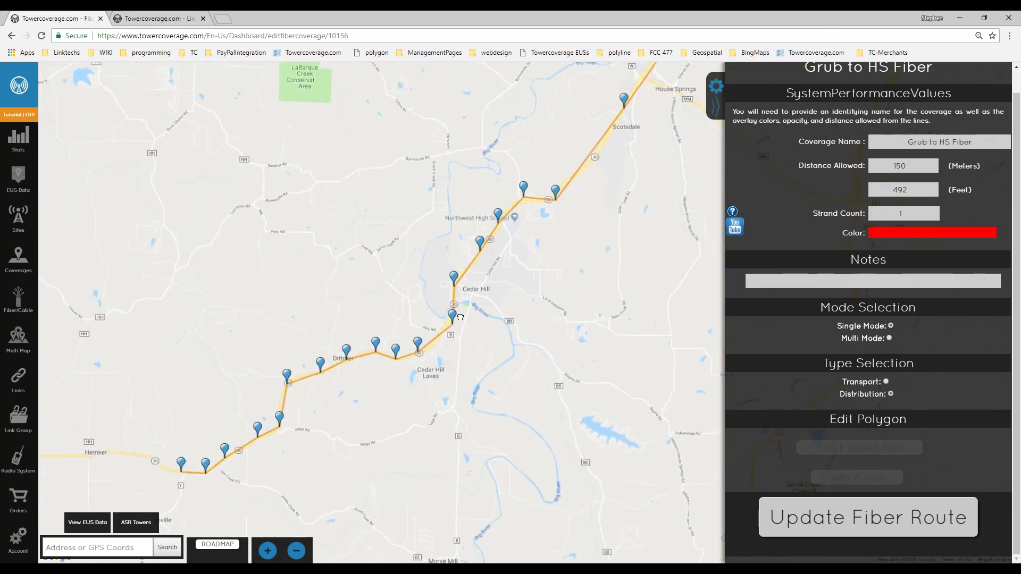
scroll(536, 323, "down", 1)
left_click_drag(536, 322, 458, 387)
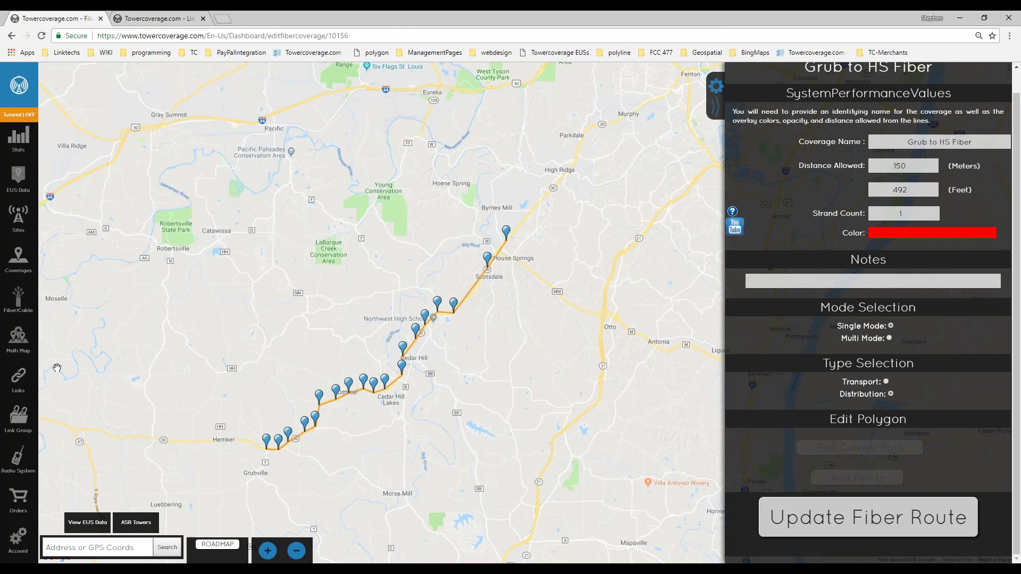
Open the list of links and start a new link, viewing the Cedar Hill and House Springs area.
mouse_move(25, 296)
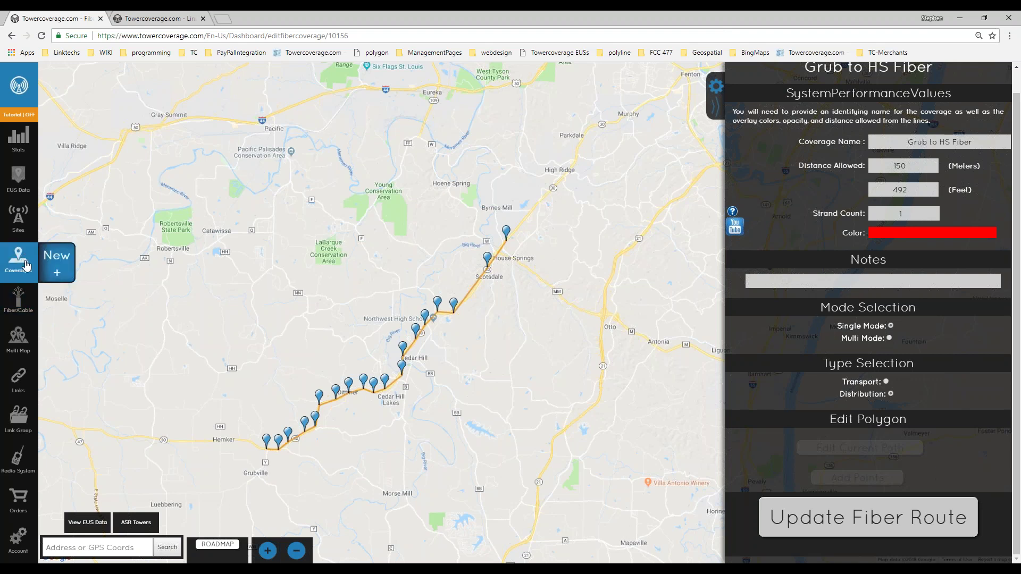
left_click(27, 388)
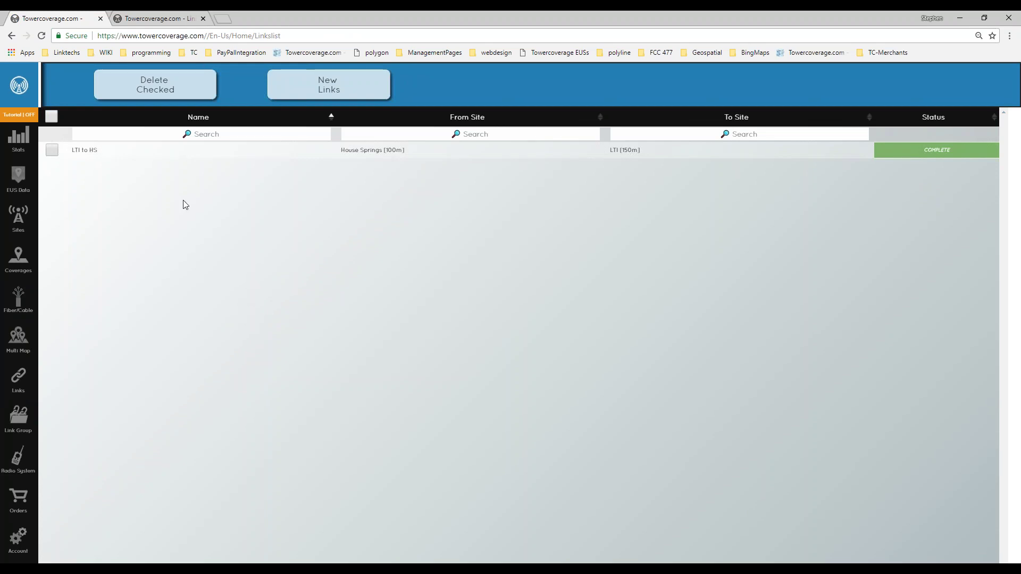
left_click(337, 88)
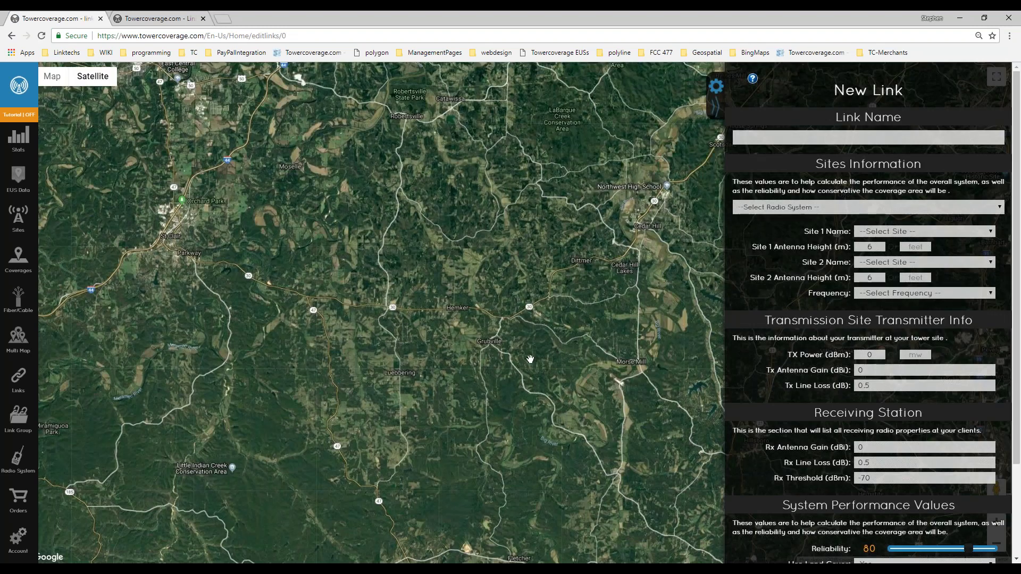
left_click_drag(555, 356, 452, 369)
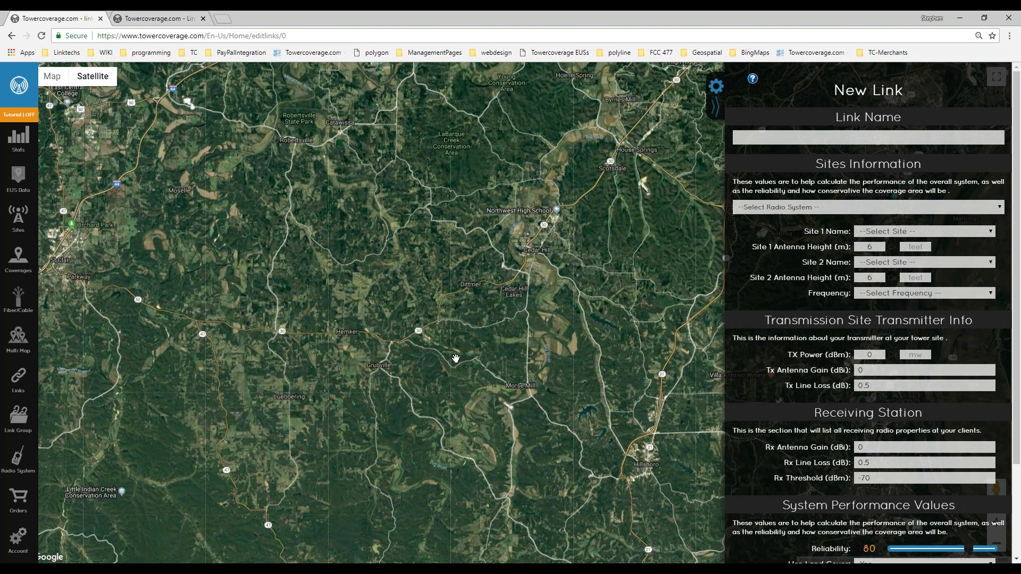
left_click_drag(556, 341, 506, 351)
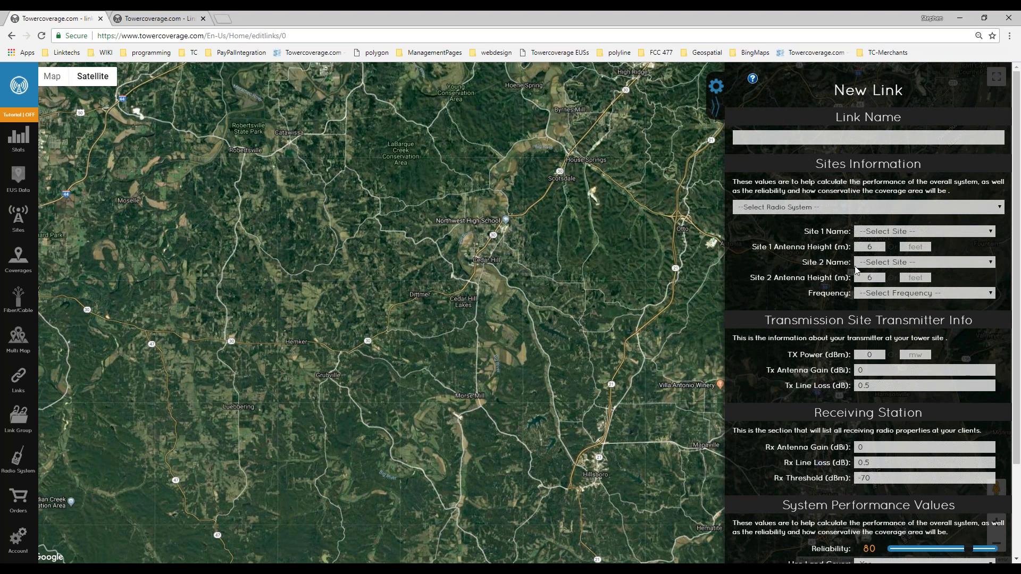
Set the new link's Site 1 to House Springs and Site 2 to LTI.
left_click(902, 237)
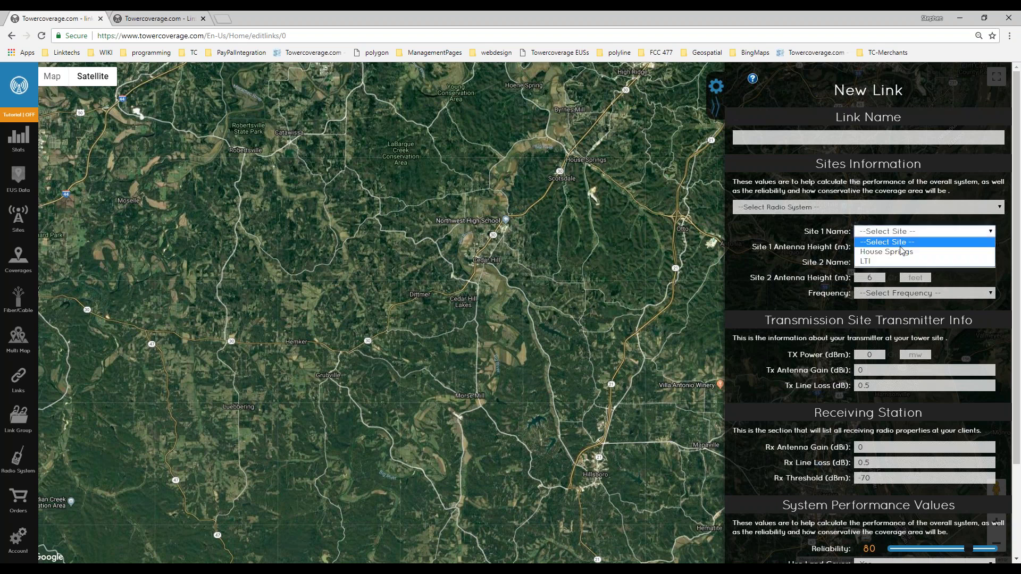
left_click(903, 251)
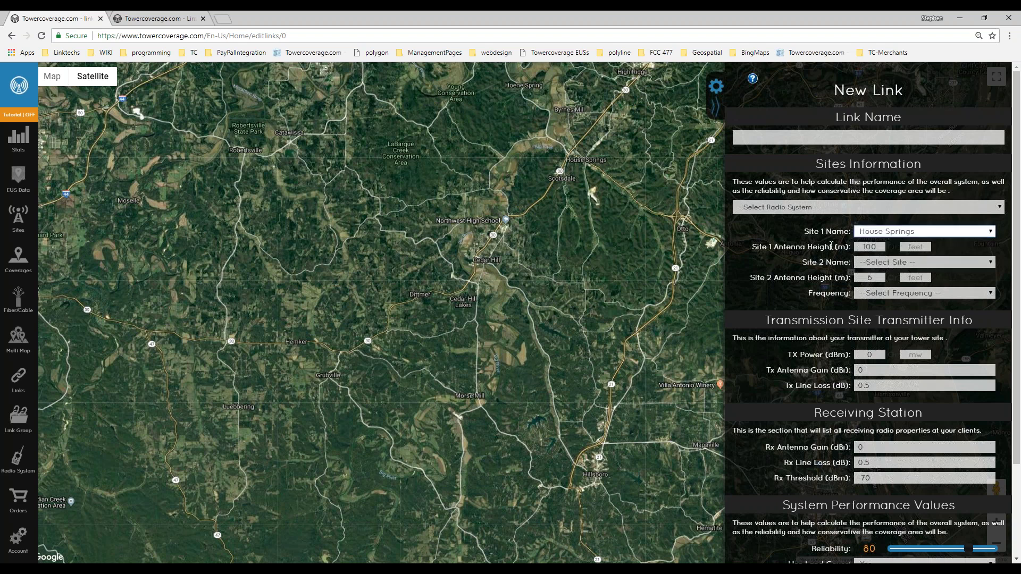
left_click(867, 264)
left_click(877, 292)
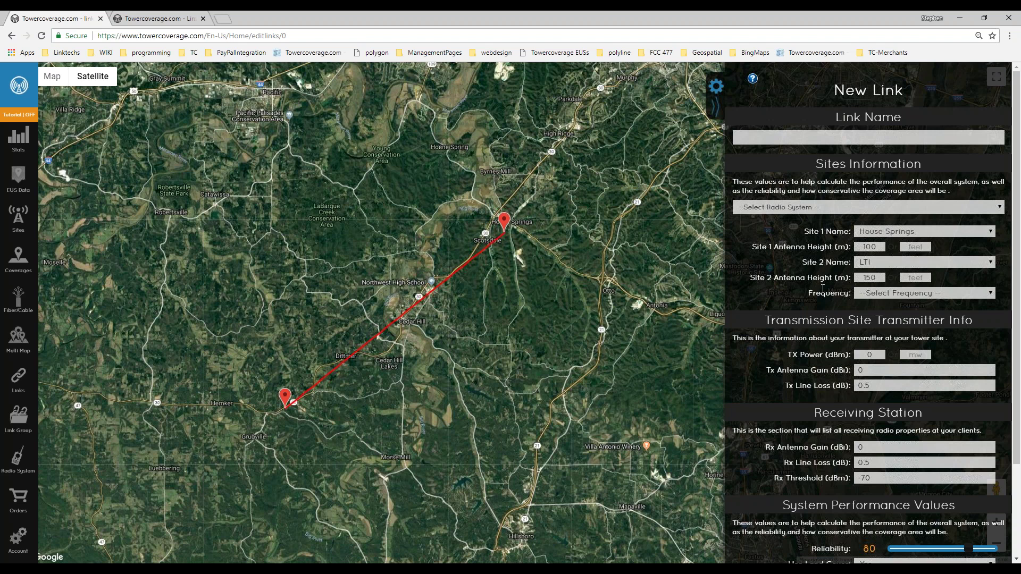
Apply the MikroTik PTP 5ghz radio system to the link and review its transmitter, receiver and performance values.
left_click(817, 208)
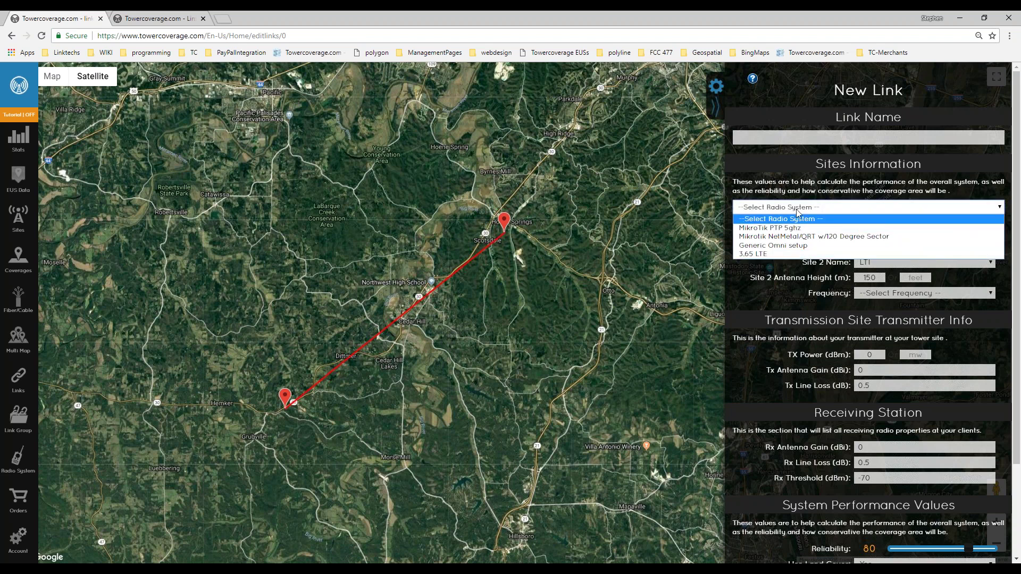
left_click(791, 228)
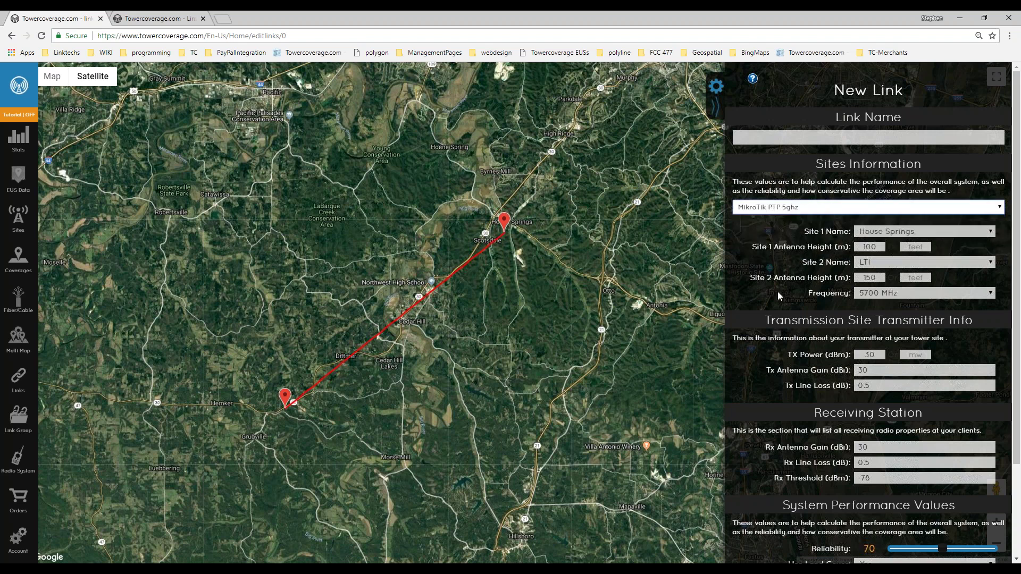
scroll(832, 269, "down", 2)
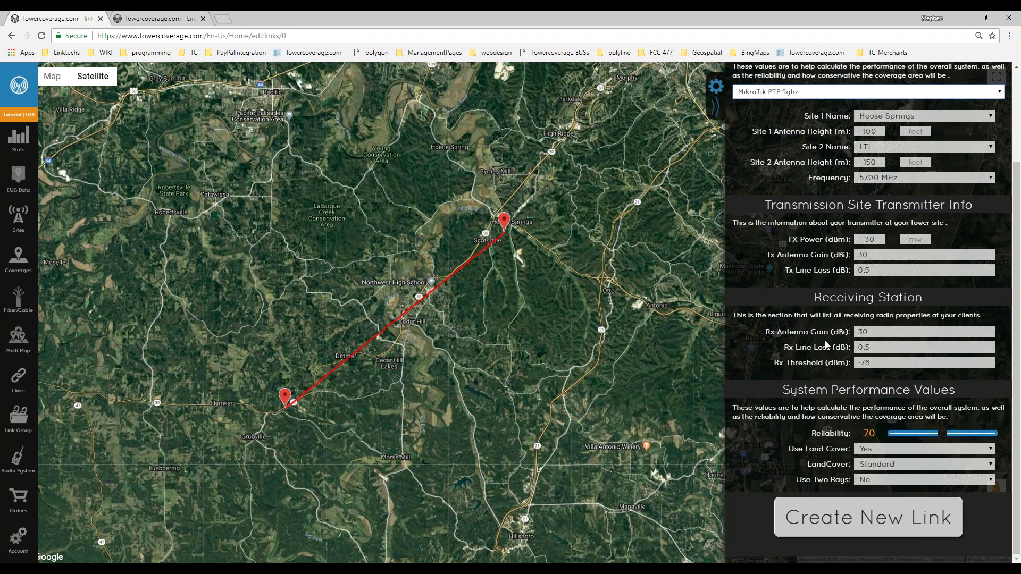
left_click(826, 361)
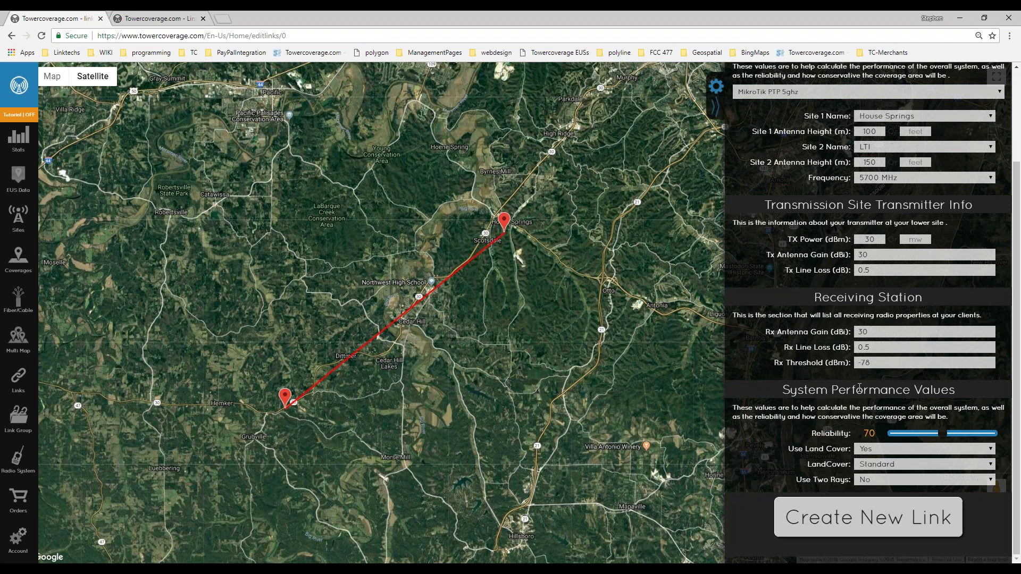
Try to create the link without a name, and continue with the form resubmission when reloading the page.
mouse_move(827, 361)
left_click(827, 523)
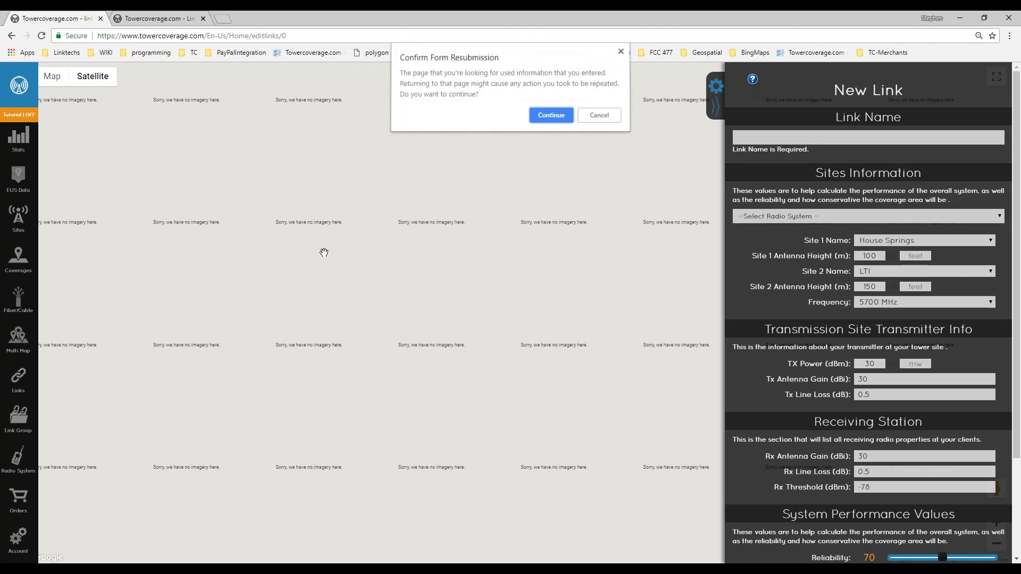
left_click(556, 113)
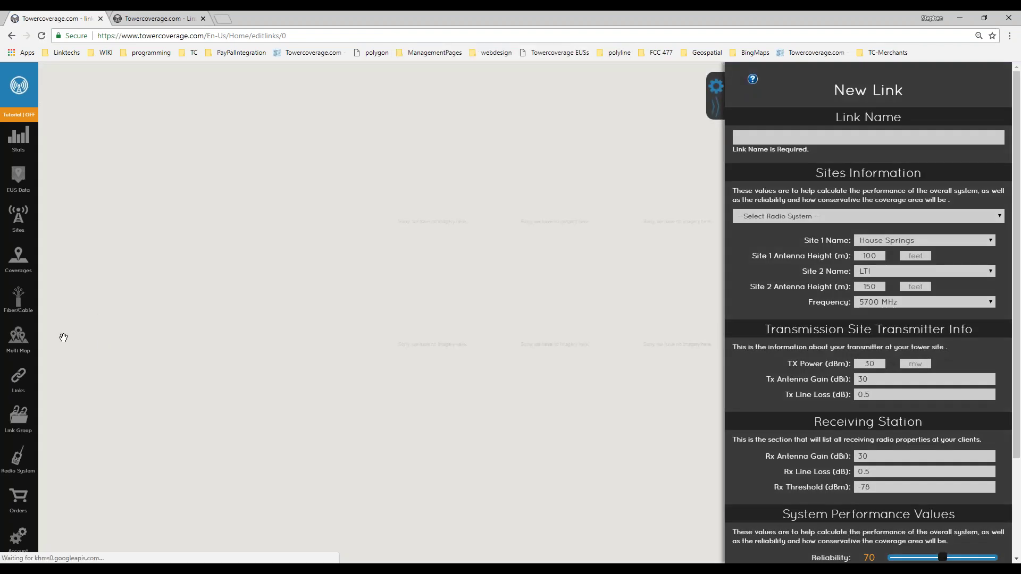
Open the saved LTI to HS link from the links list and review its tilt and signal performance values.
left_click(34, 390)
left_click(103, 153)
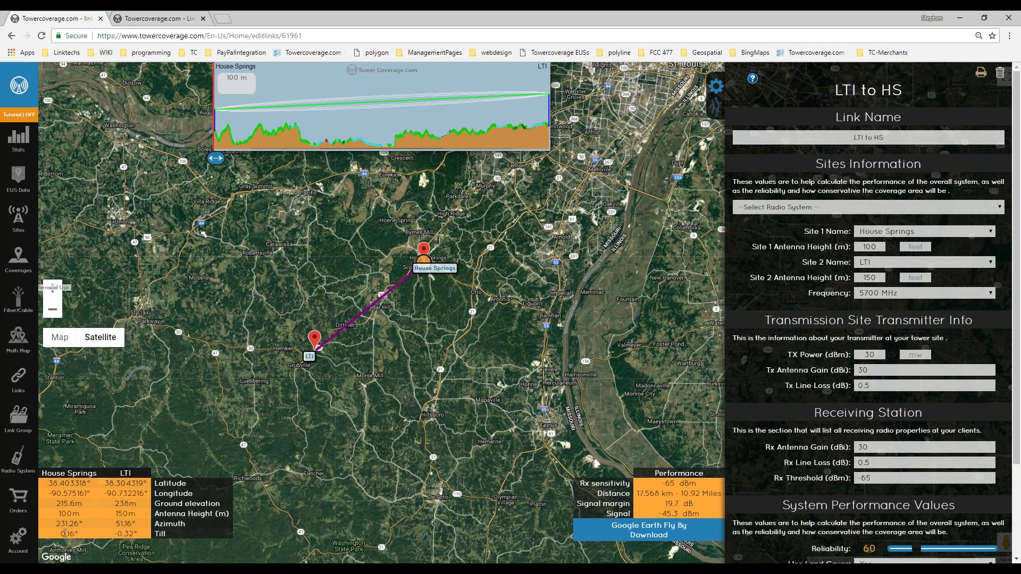
left_click_drag(60, 533, 83, 530)
key("ctrl+plus")
left_click(65, 538)
left_click_drag(65, 537, 81, 537)
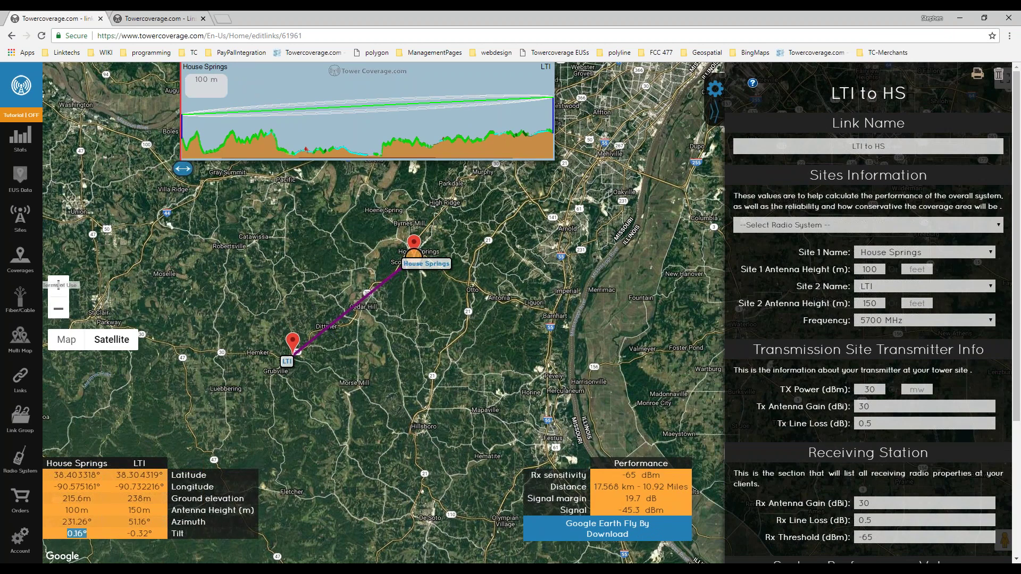
left_click(75, 535)
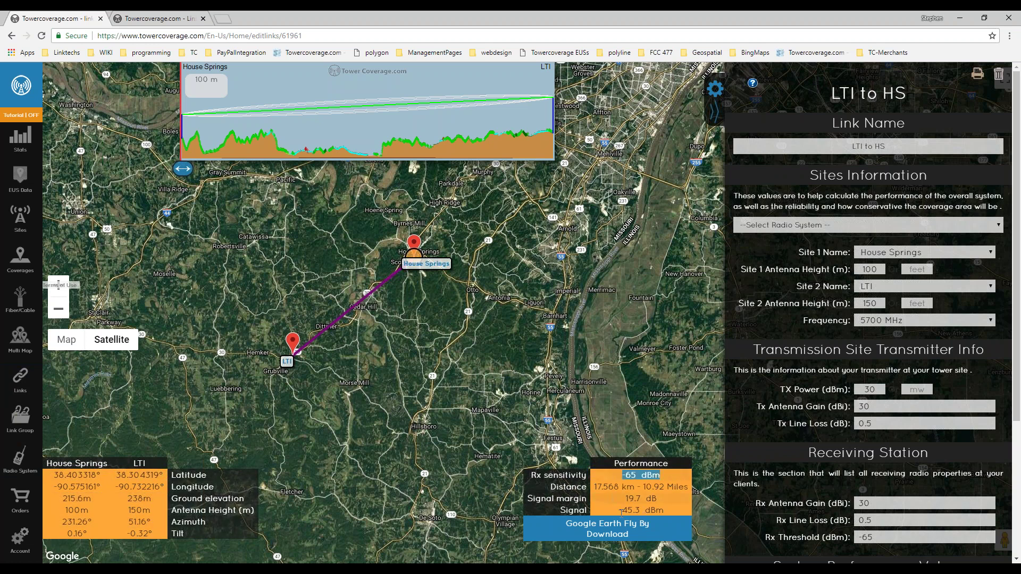
left_click_drag(620, 511, 662, 512)
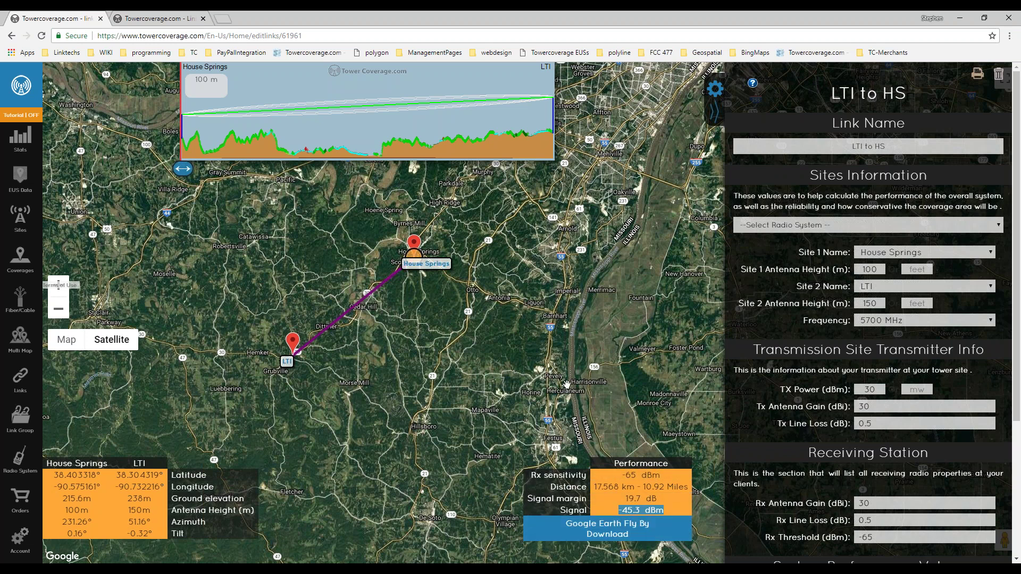
Examine the link's path between House Springs and LTI on the map and its remaining system performance settings.
scroll(319, 315, "up", 2)
scroll(487, 366, "down", 2)
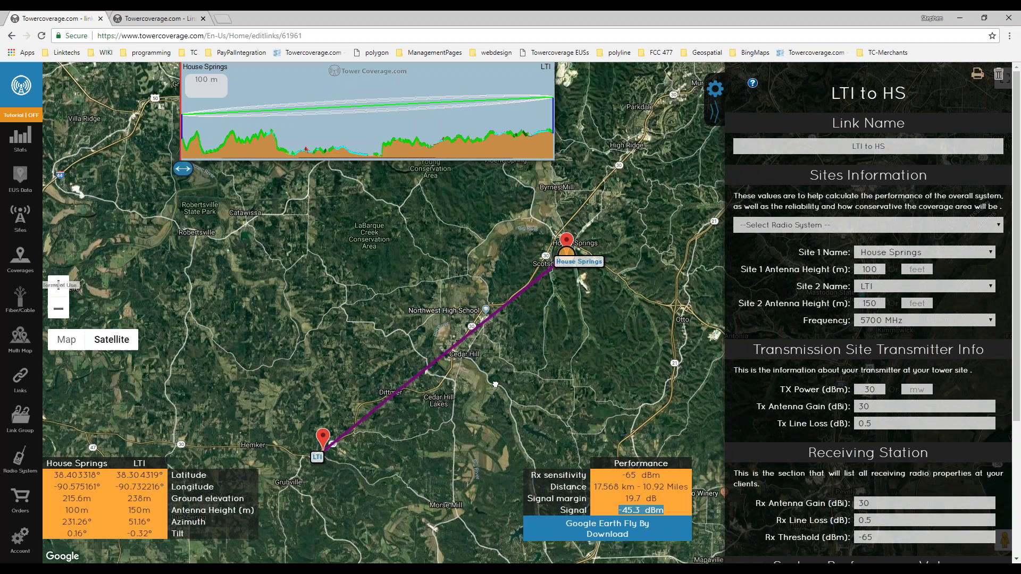
left_click_drag(495, 384, 486, 386)
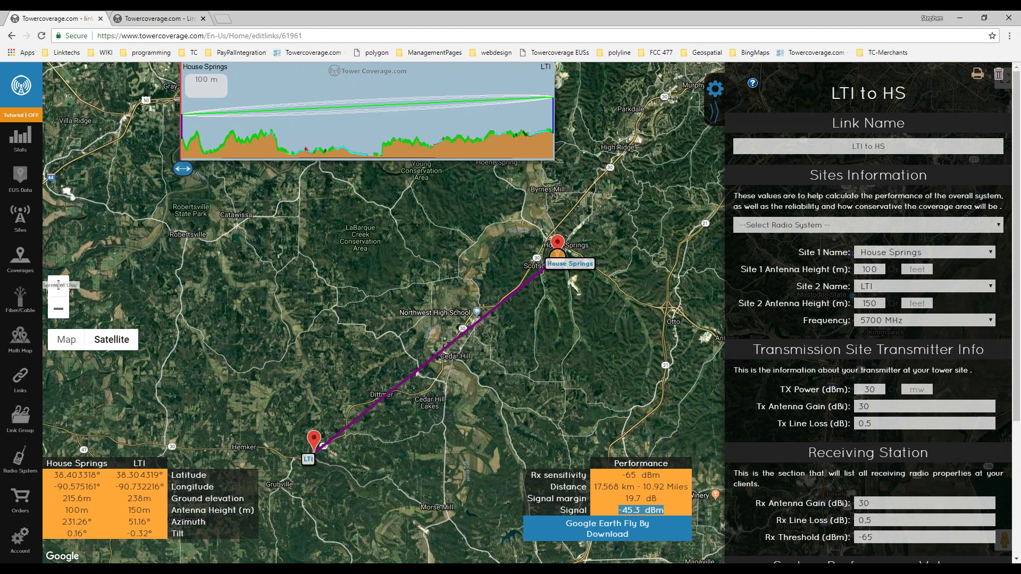
left_click_drag(523, 372, 491, 387)
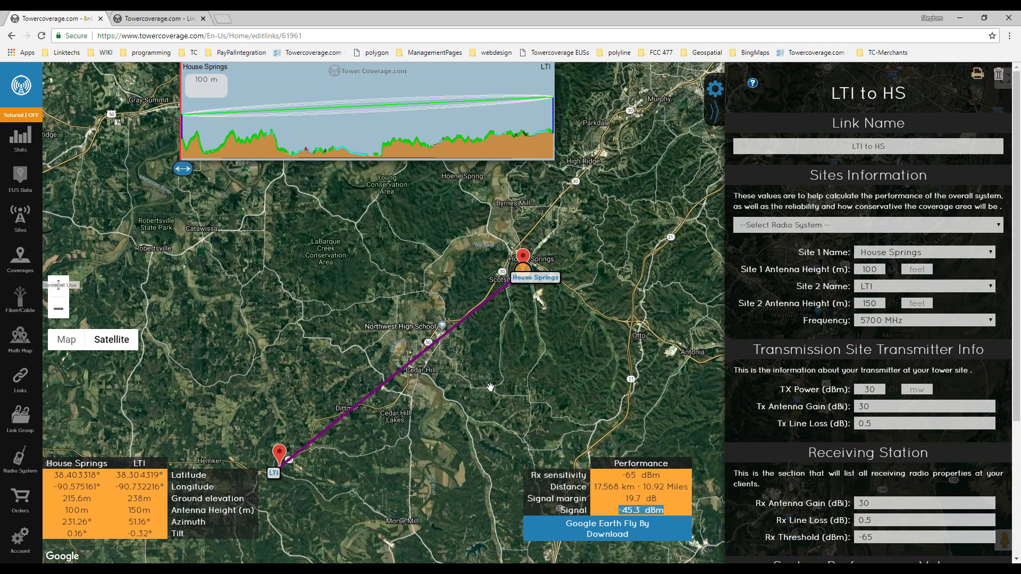
left_click_drag(373, 335, 373, 342)
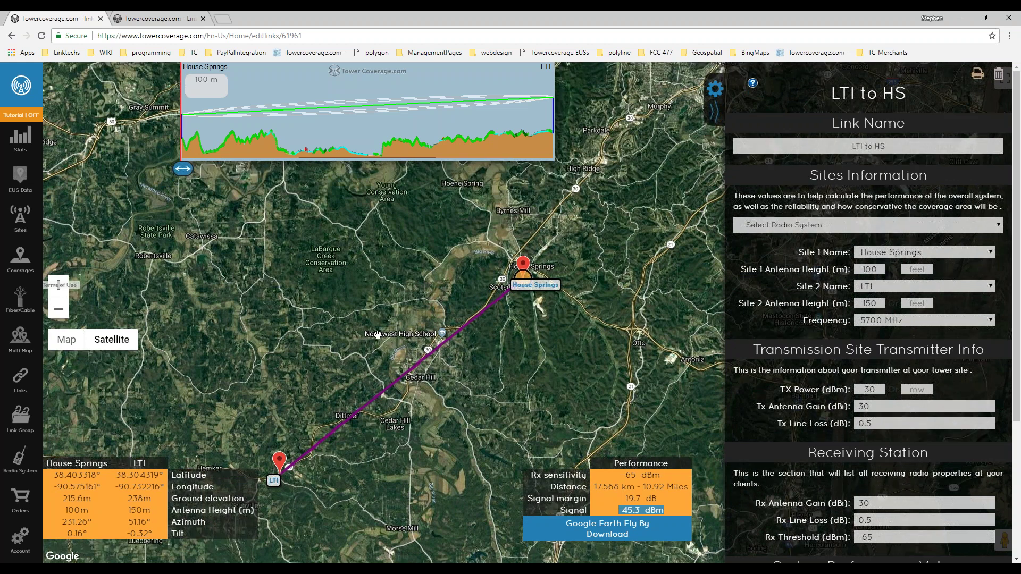
scroll(373, 316, "down", 1)
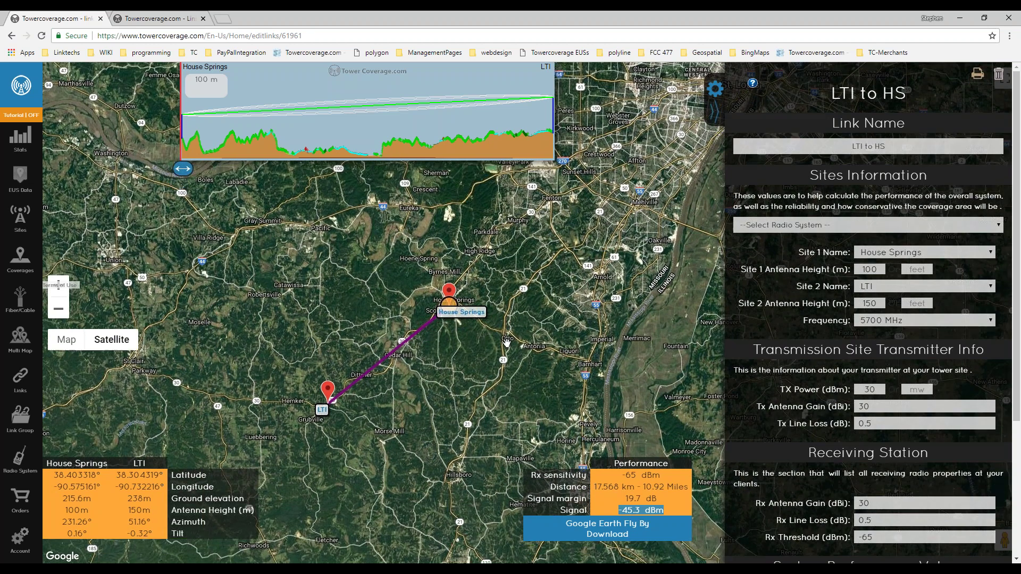
scroll(744, 495, "down", 4)
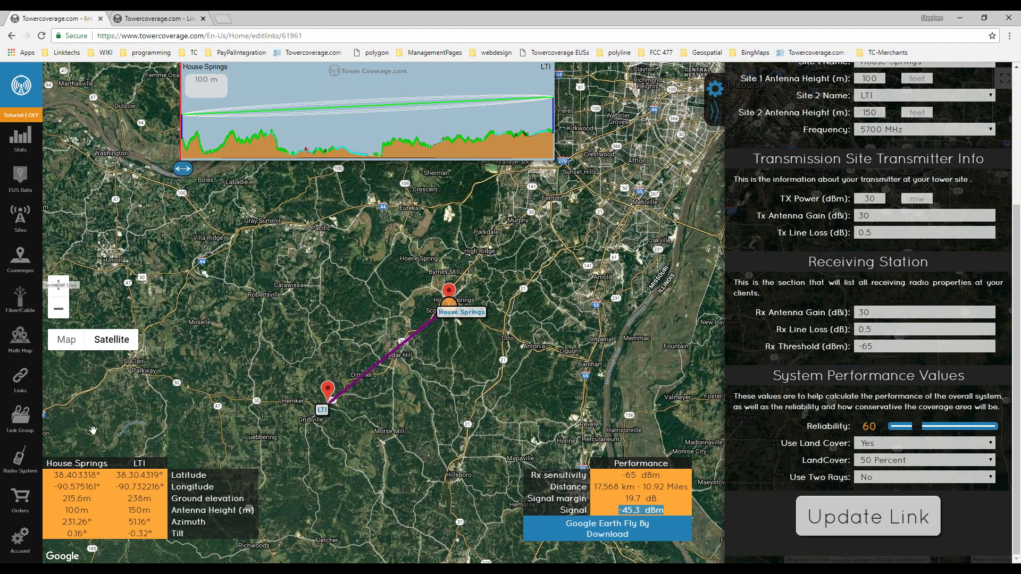
View the list of link groups and open the form for a new multi coverage map.
left_click(8, 428)
left_click(9, 428)
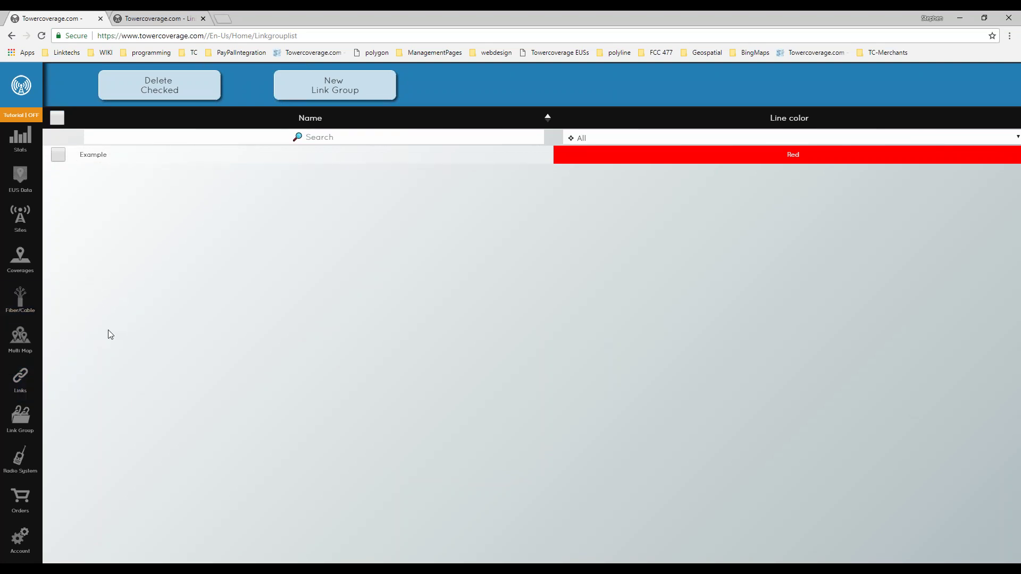
mouse_move(48, 325)
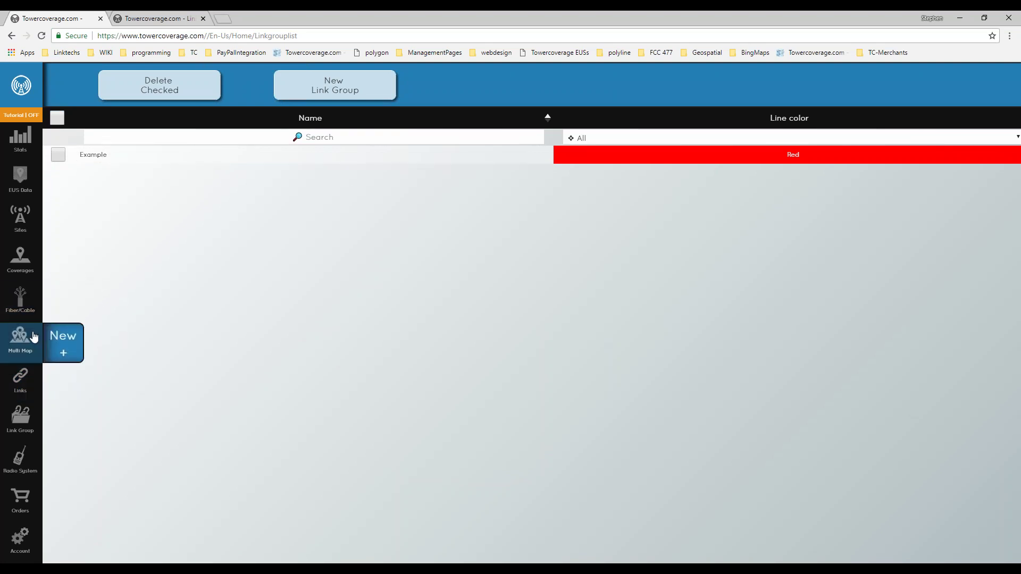
left_click(66, 347)
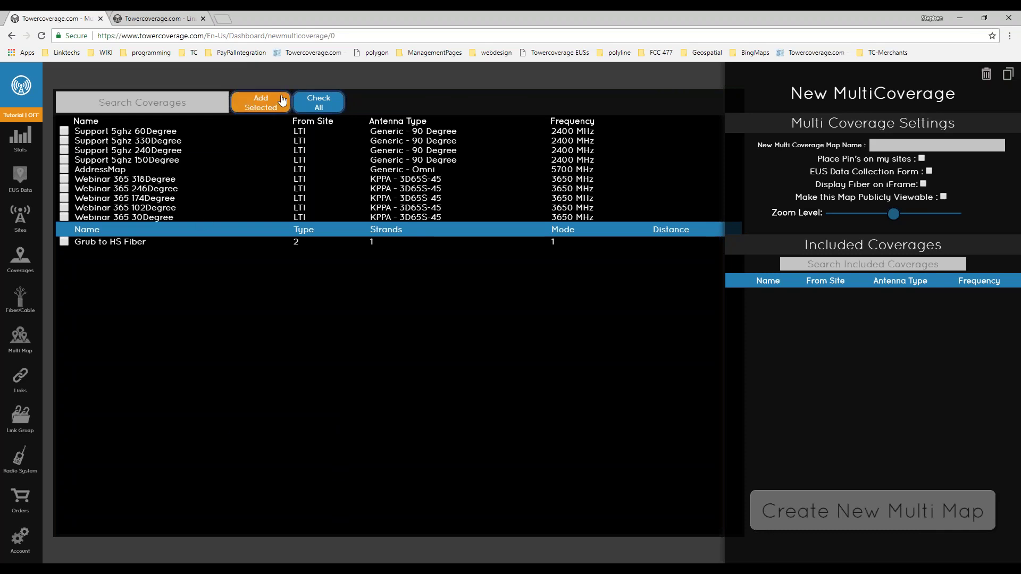
Include all available coverages and the fiber route in the new multi map, and remove AddressMap from it.
left_click(317, 106)
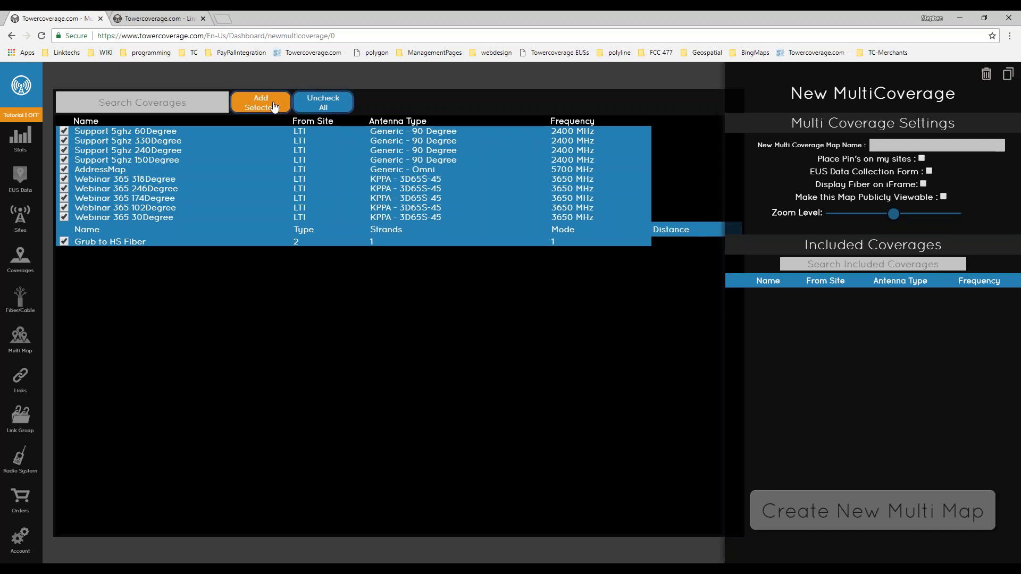
left_click(268, 100)
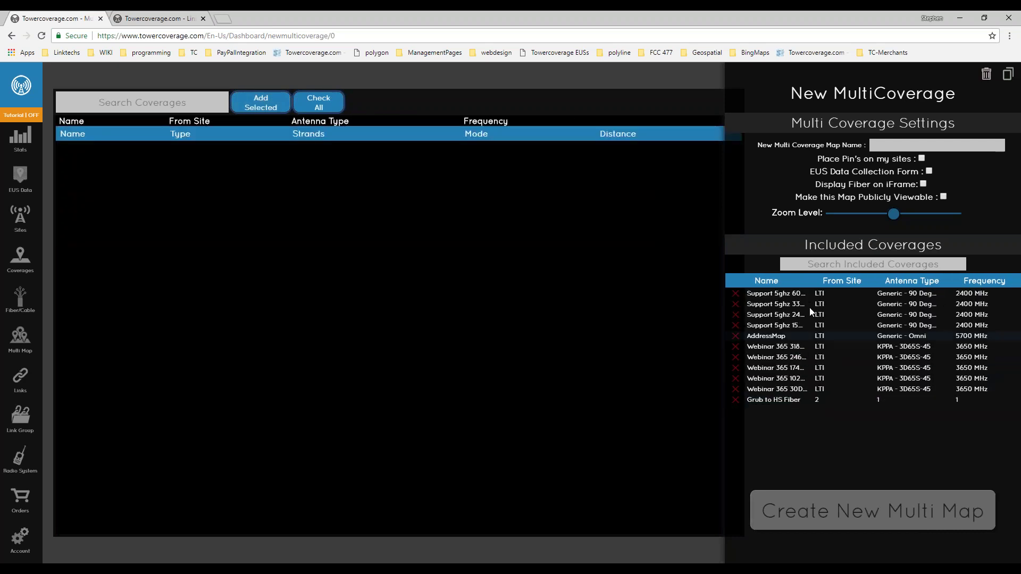
left_click(736, 335)
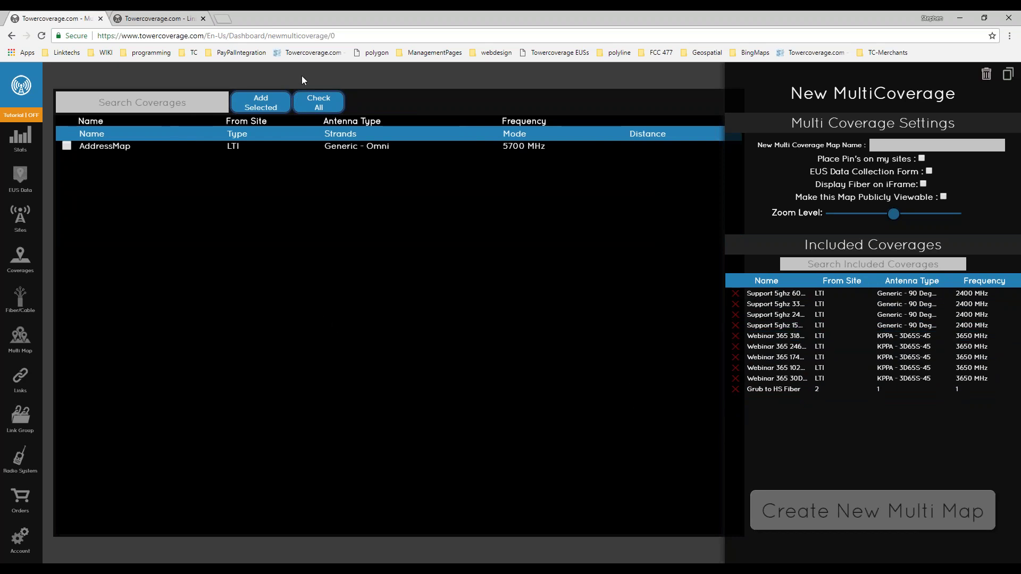
Enable site pins on the new multi map and try its EUS data collection, fiber display and zoom level options.
left_click(935, 144)
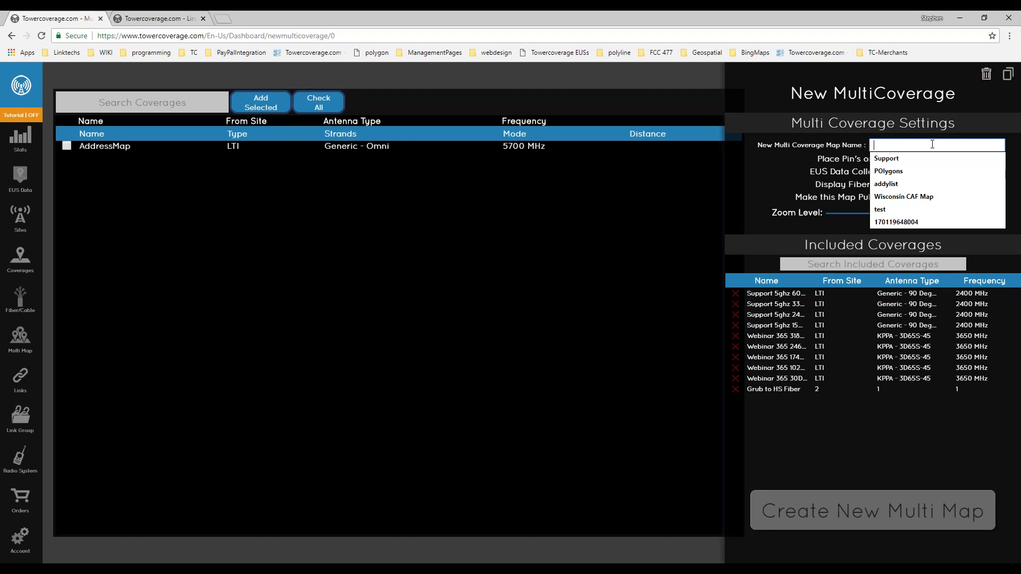
left_click(790, 184)
left_click(921, 158)
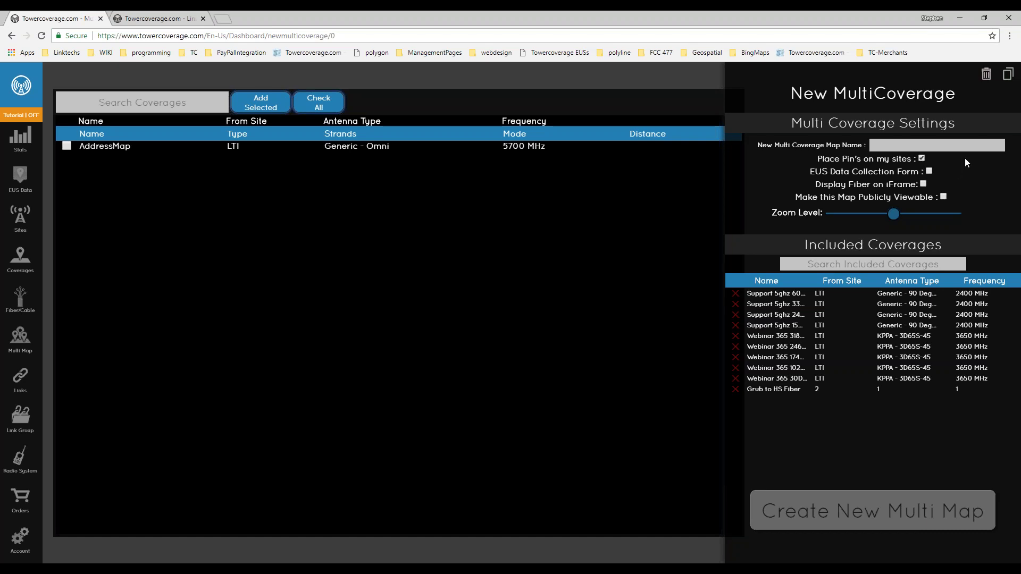
left_click(929, 172)
left_click(928, 172)
left_click(925, 184)
left_click(911, 213)
left_click(958, 218)
left_click_drag(954, 213, 676, 238)
Open the existing All Data Collection multi map and try adding the AddressMap coverage in its settings.
left_click(21, 340)
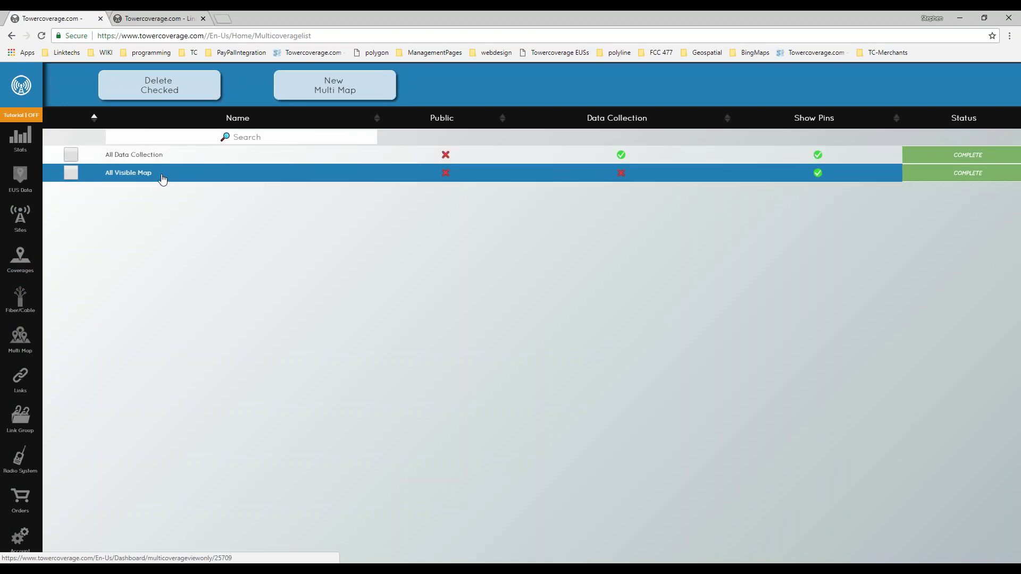
left_click(142, 155)
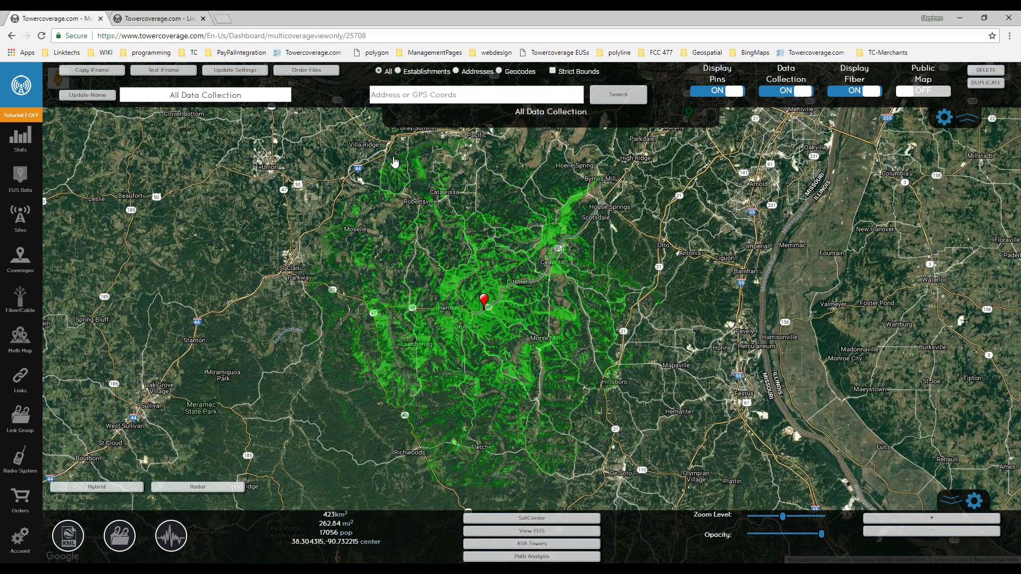
left_click(245, 73)
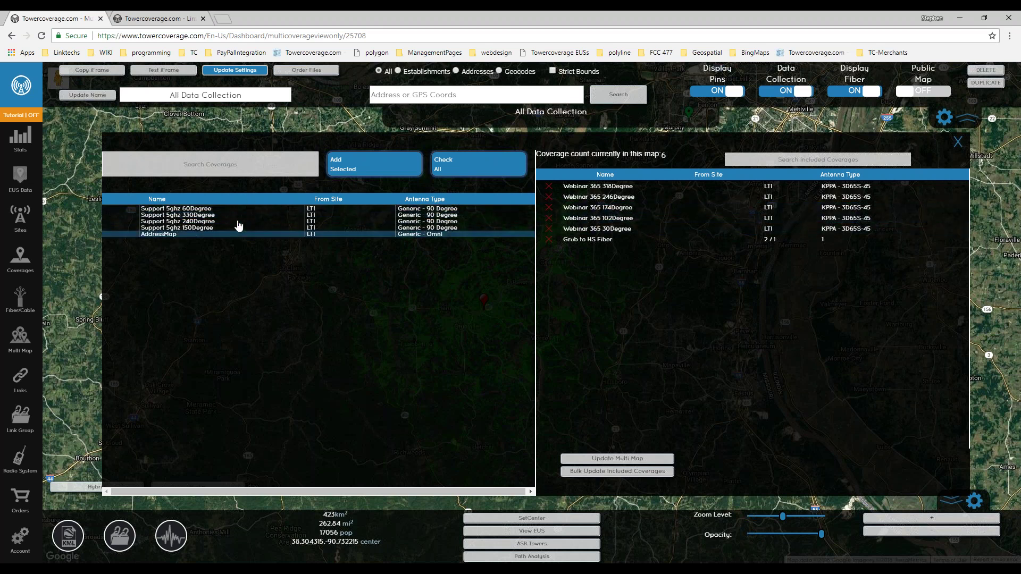
double_click(168, 235)
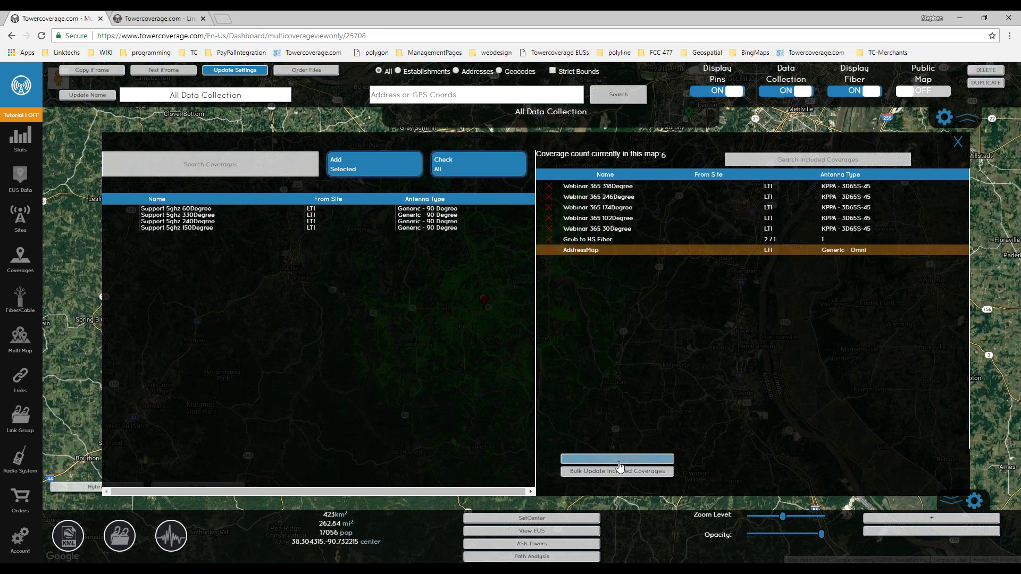
left_click(548, 251)
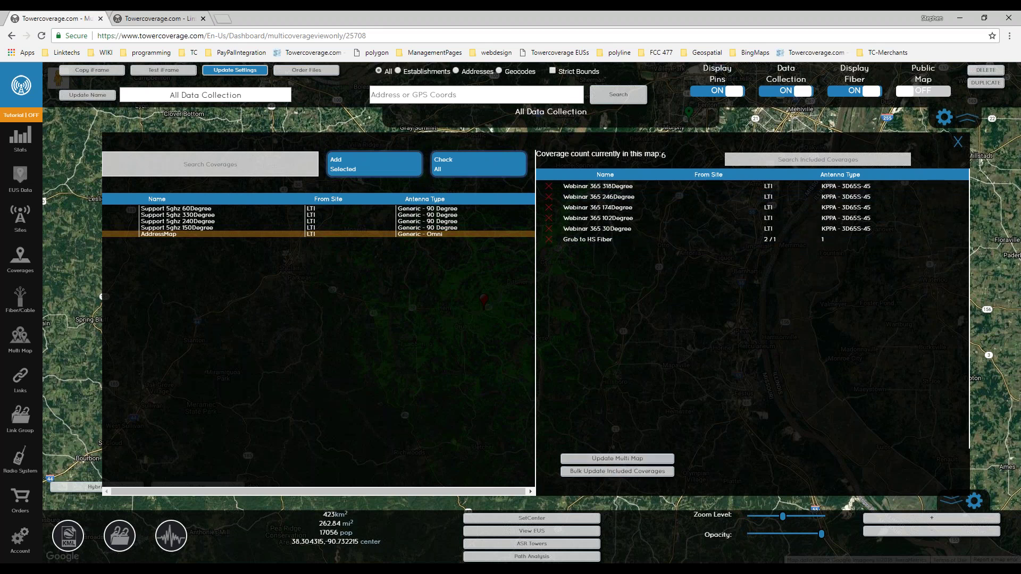
Open the bulk update of the included coverages, leave out Webinar 365 246Degree, and set the antenna gain to change to 18 dBi.
left_click(623, 471)
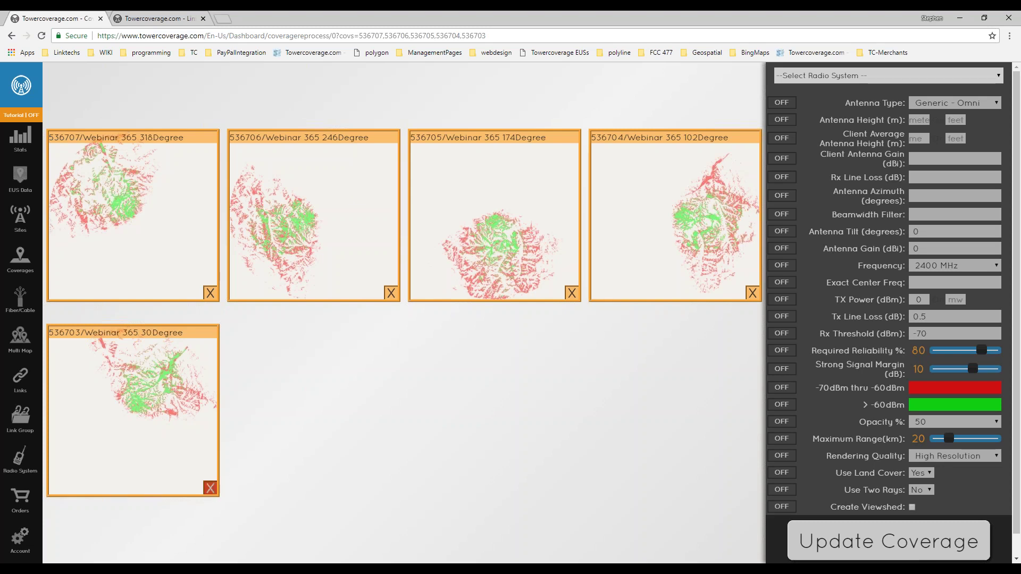
left_click(391, 293)
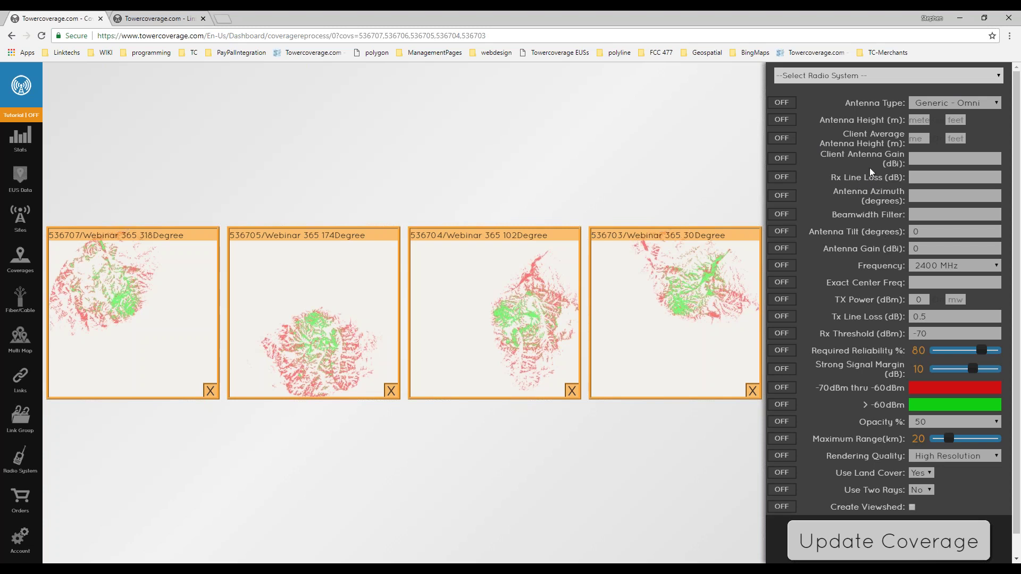
left_click(785, 250)
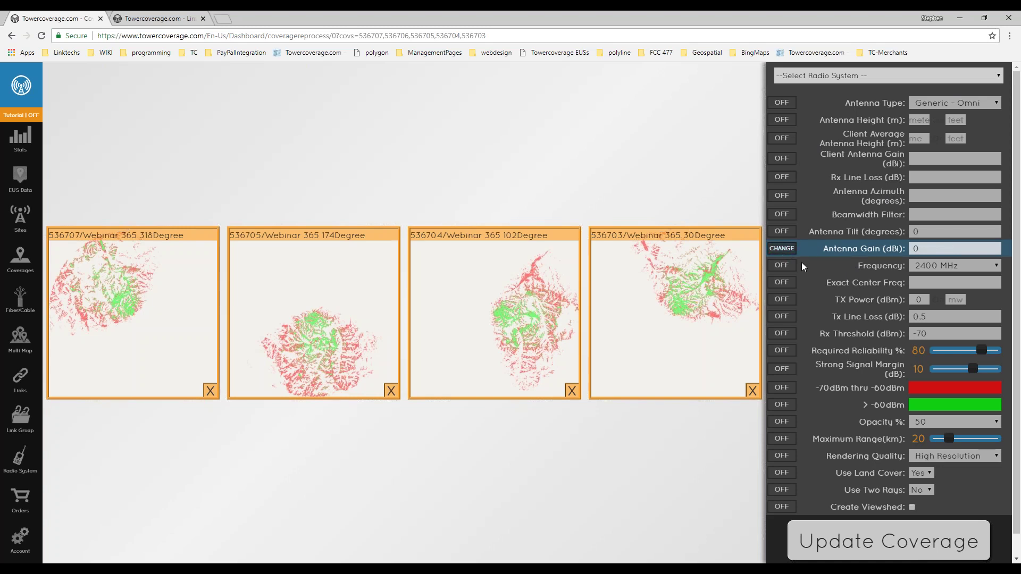
left_click_drag(822, 250, 930, 245)
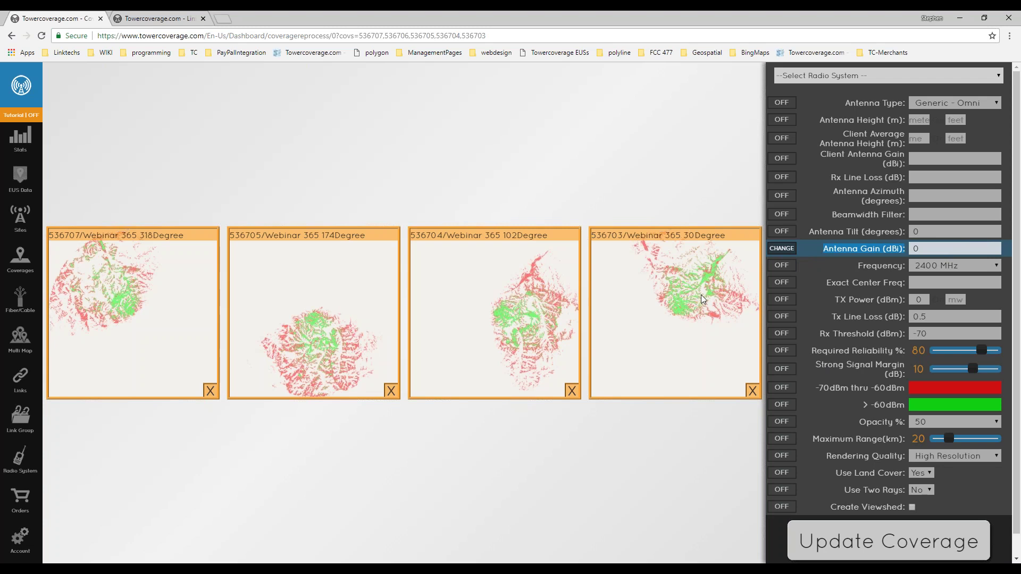
double_click(916, 249)
type("18")
left_click(889, 249)
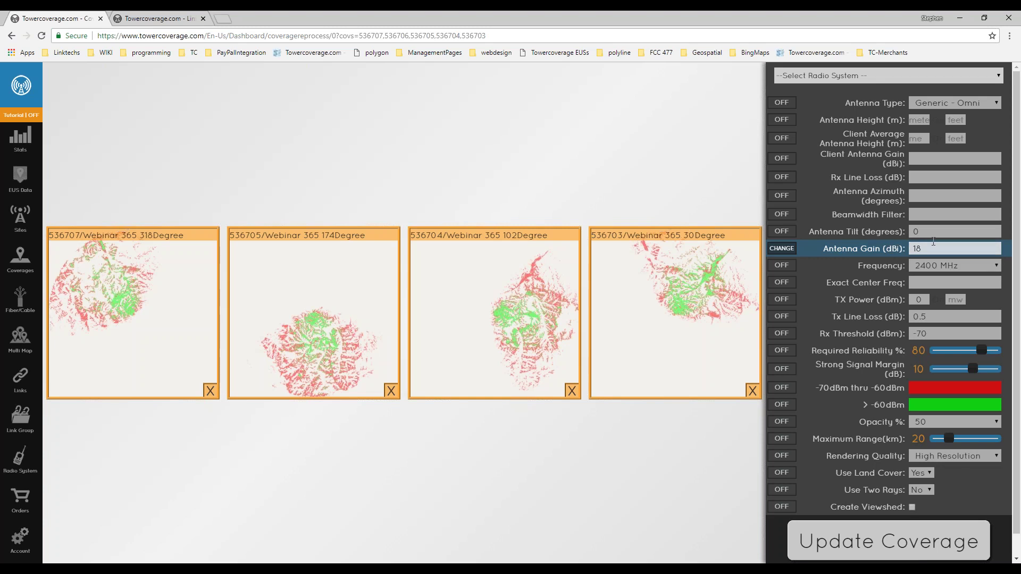
Start the bulk coverage update, review the API call usage, and cancel the update.
left_click(902, 542)
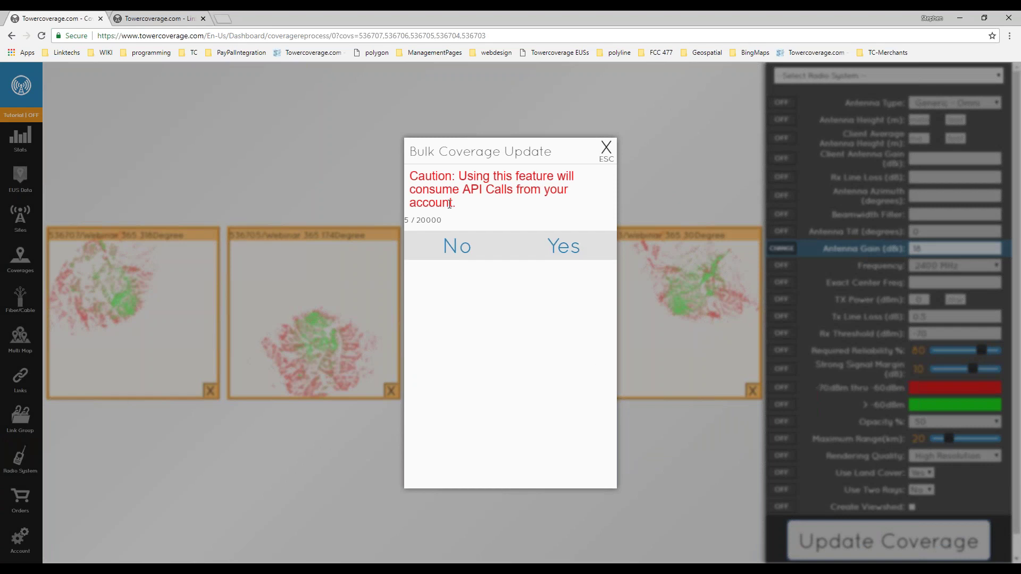
double_click(428, 220)
left_click_drag(451, 221, 400, 222)
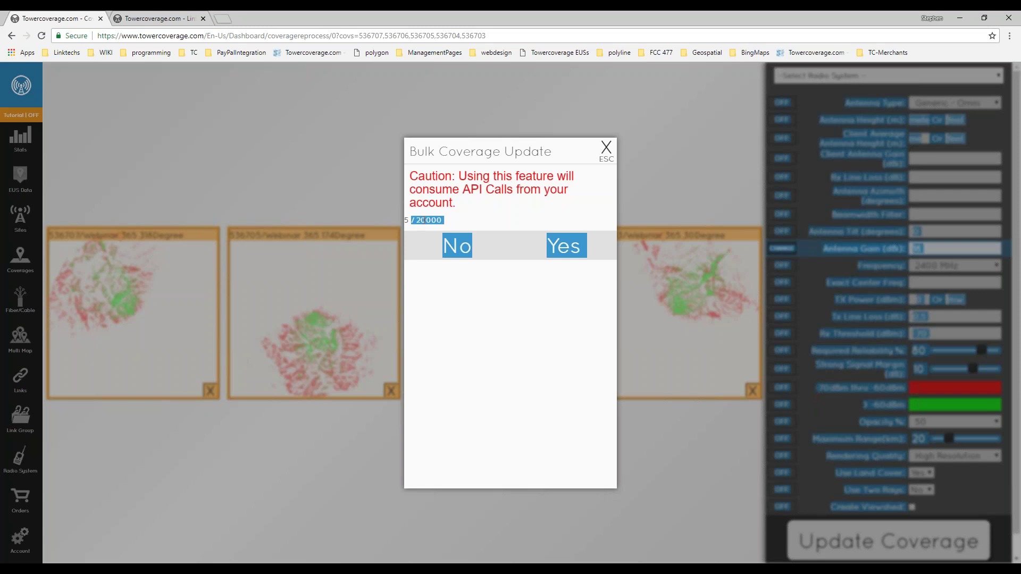
left_click(452, 185)
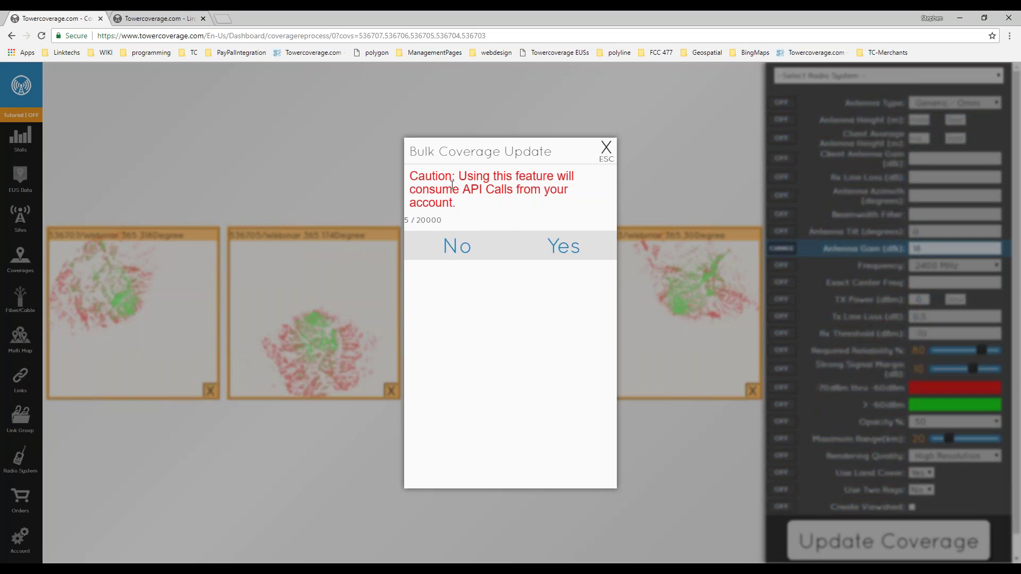
left_click(607, 150)
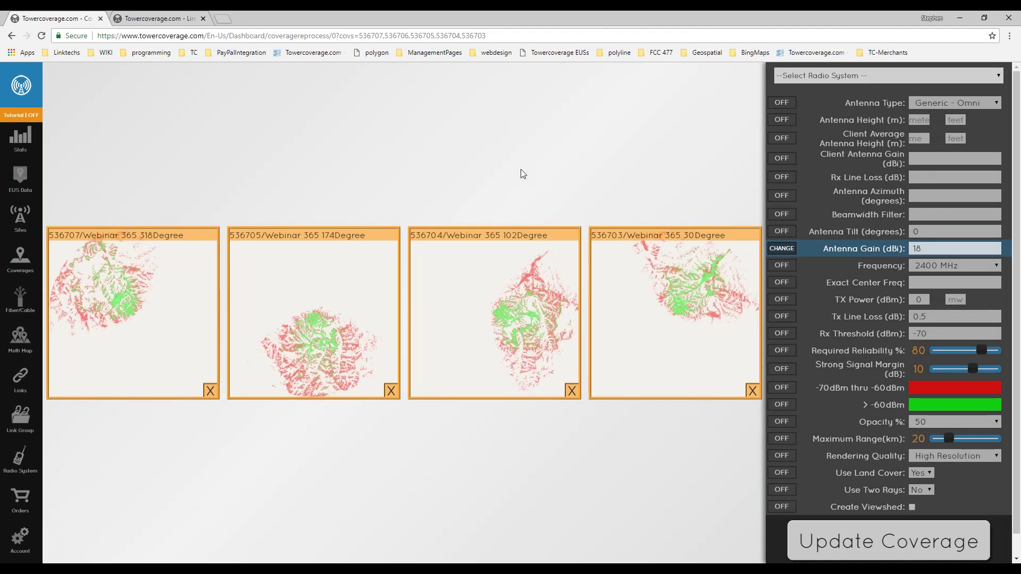
Select all coverages in the coverages list and open them for a bulk update.
left_click(17, 263)
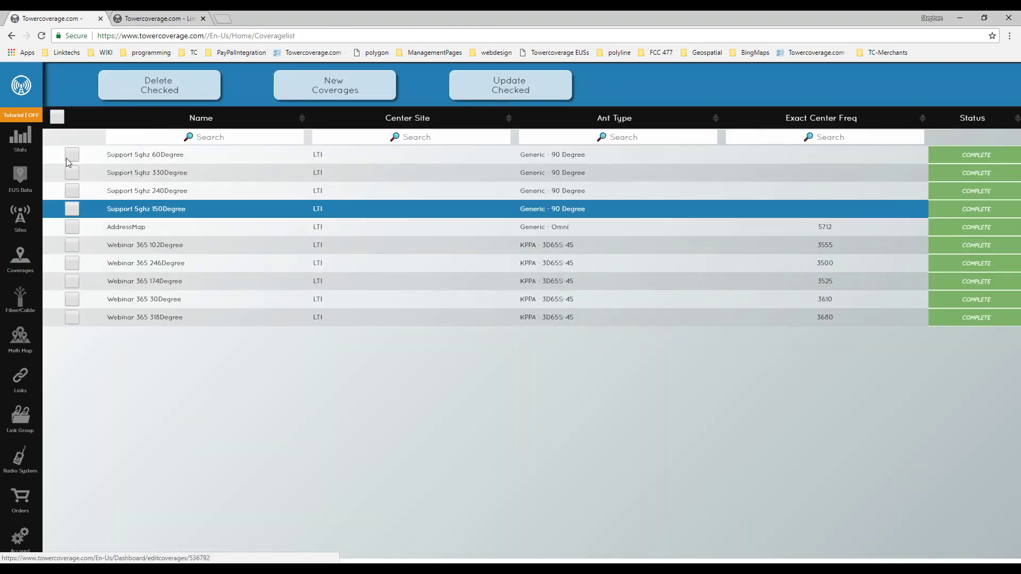
left_click(56, 116)
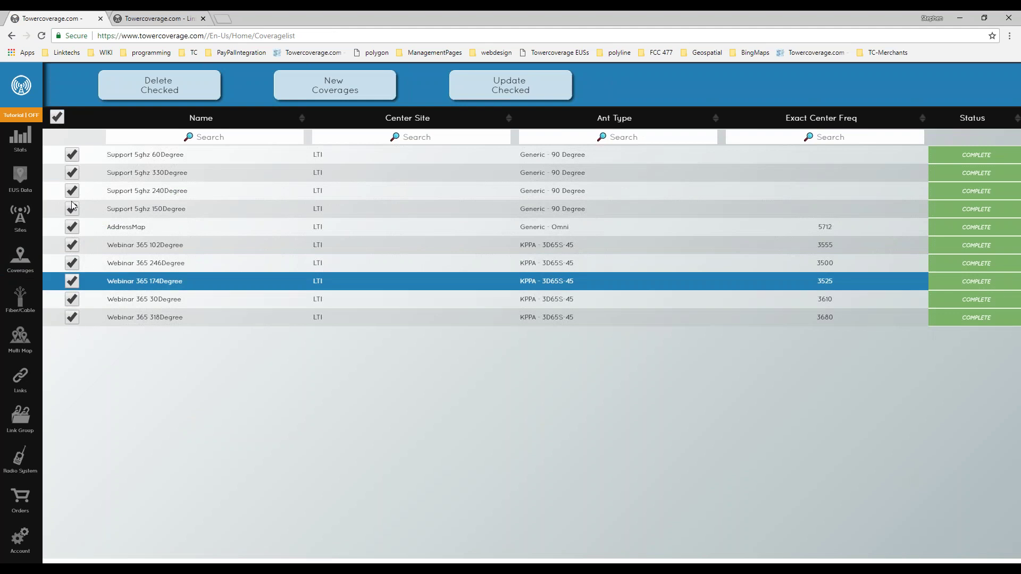
left_click(521, 92)
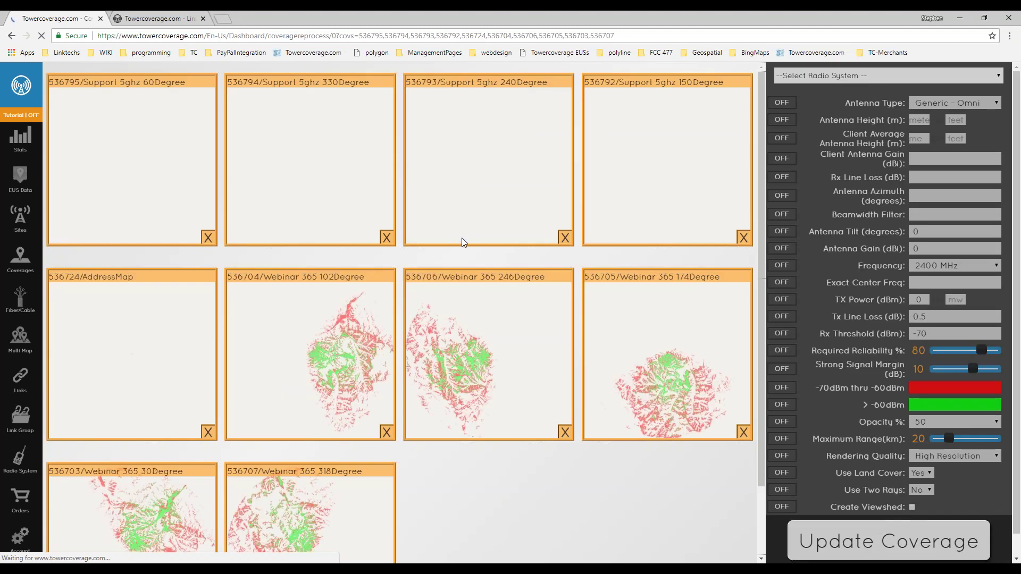
Open the All Data Collection multi map, test its iframe to review the customer submission form, and close the preview.
left_click(21, 340)
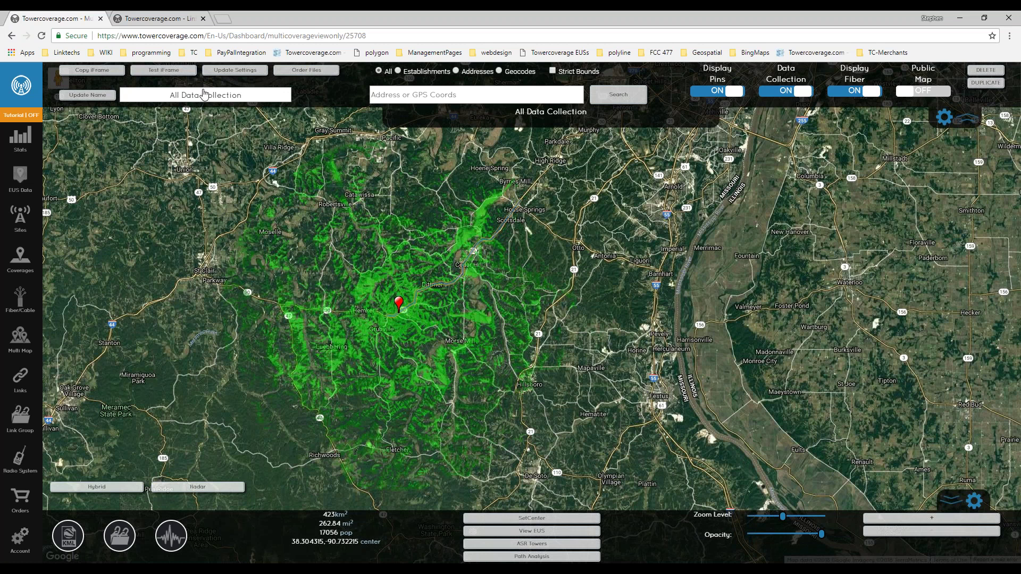
left_click(169, 70)
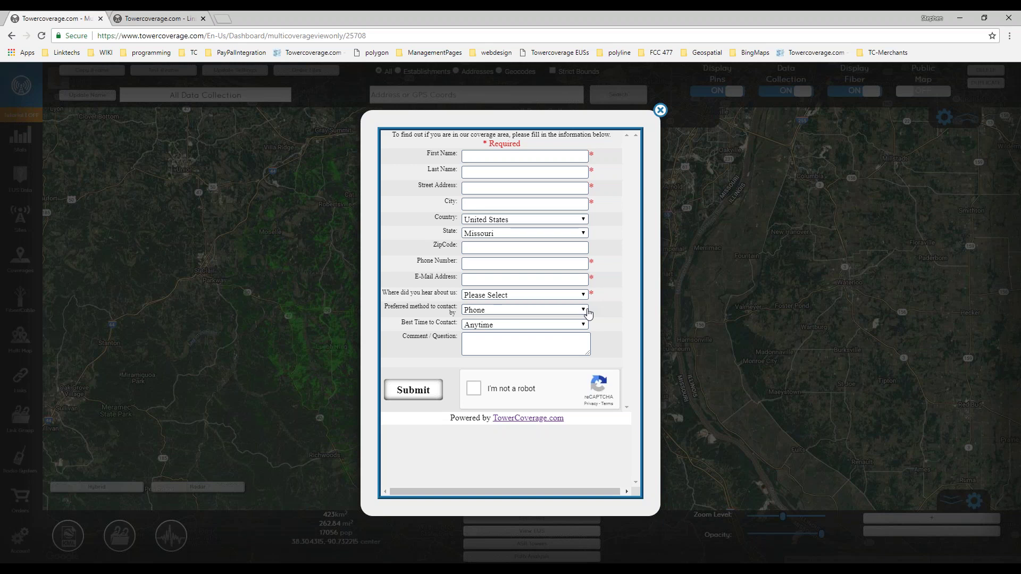
left_click(335, 198)
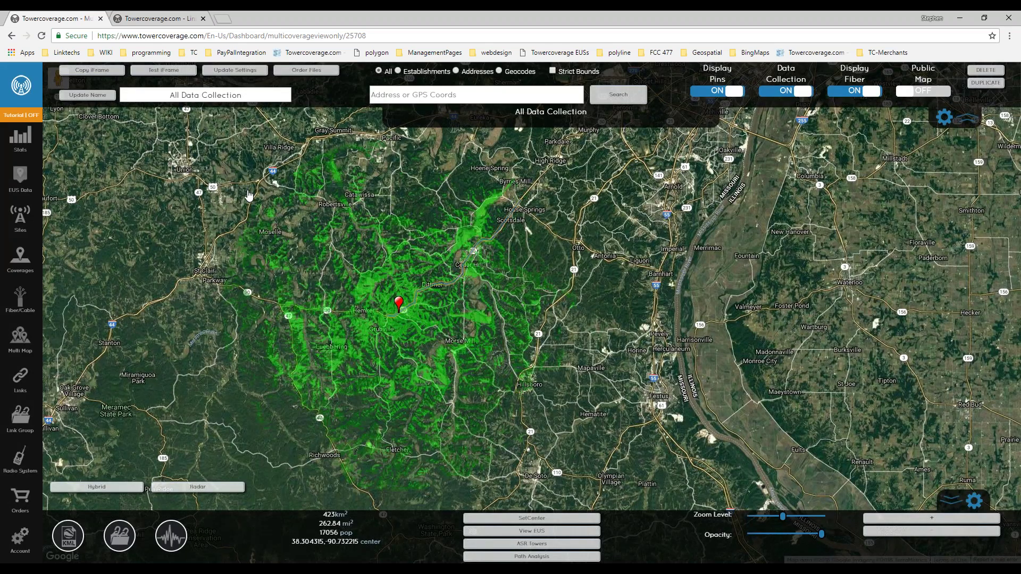
Open the All Visible Map multi map, test its iframe to examine the embedded coverage map, and close the preview.
left_click(24, 346)
left_click(130, 179)
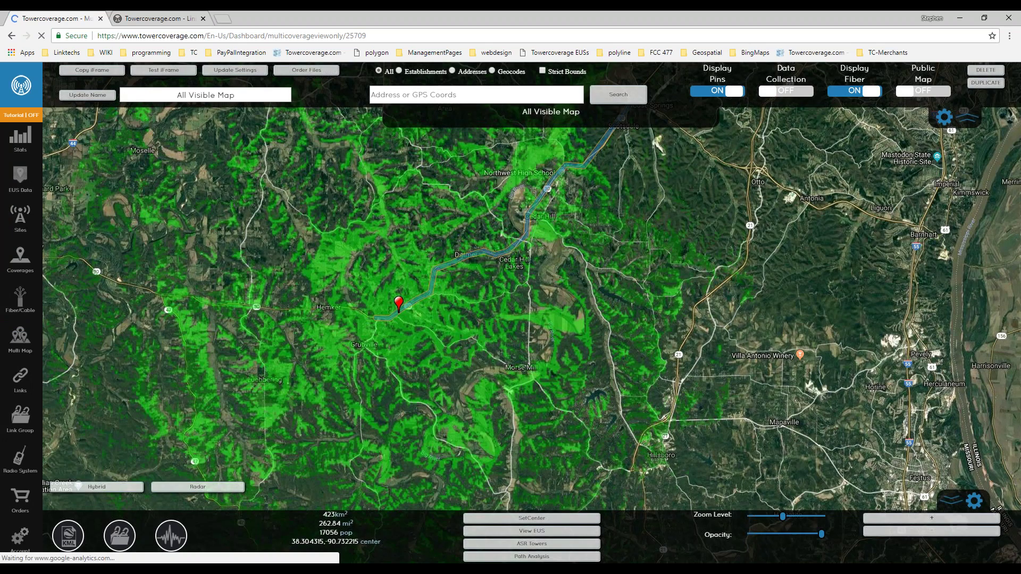
left_click(164, 70)
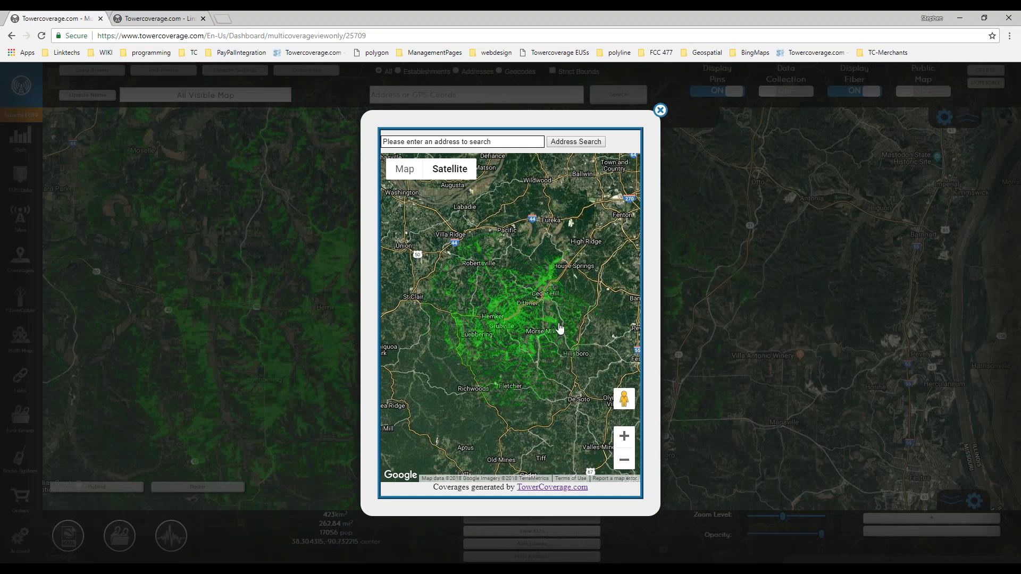
scroll(552, 316, "up", 1)
left_click_drag(505, 303, 540, 308)
scroll(456, 335, "up", 1)
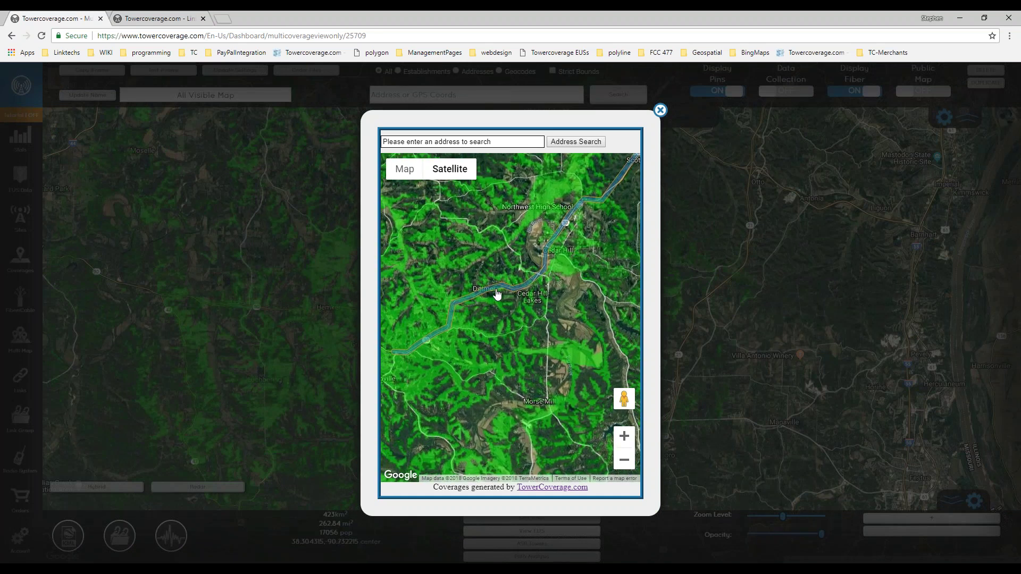
left_click(660, 110)
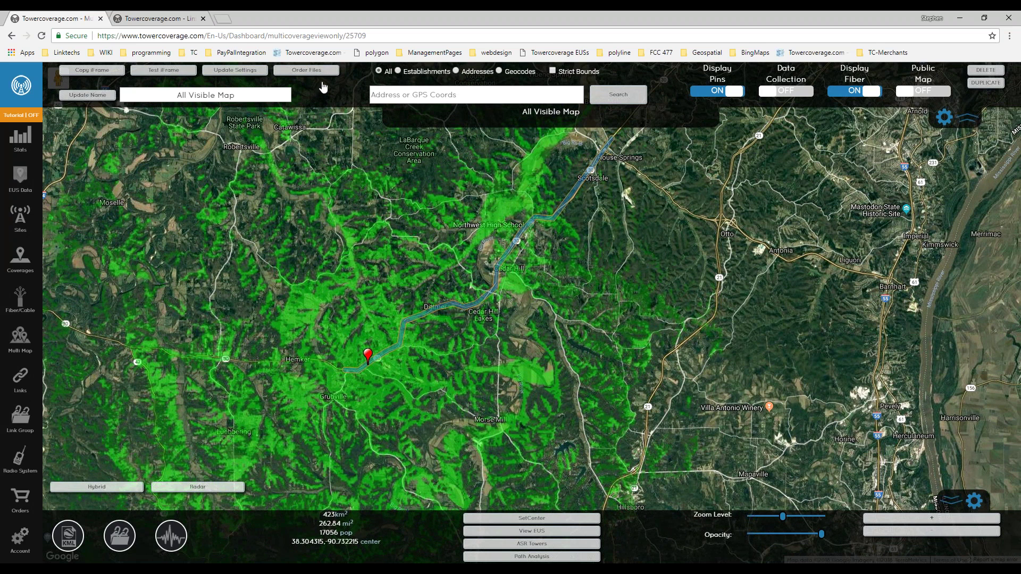
Review the files that can be ordered for the All Visible Map, close that overview, and open the orders list.
left_click(308, 70)
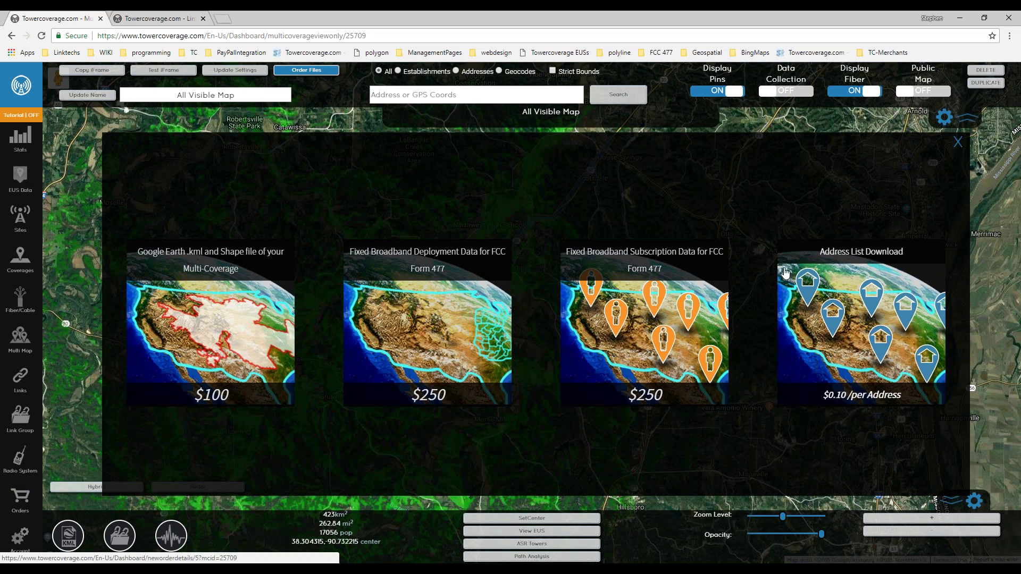
left_click(959, 144)
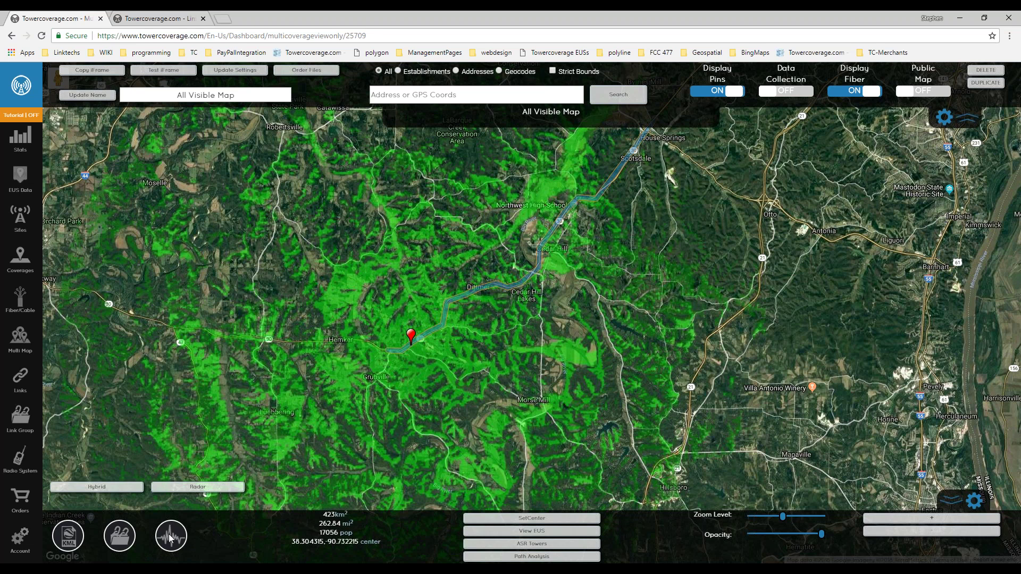
left_click(35, 498)
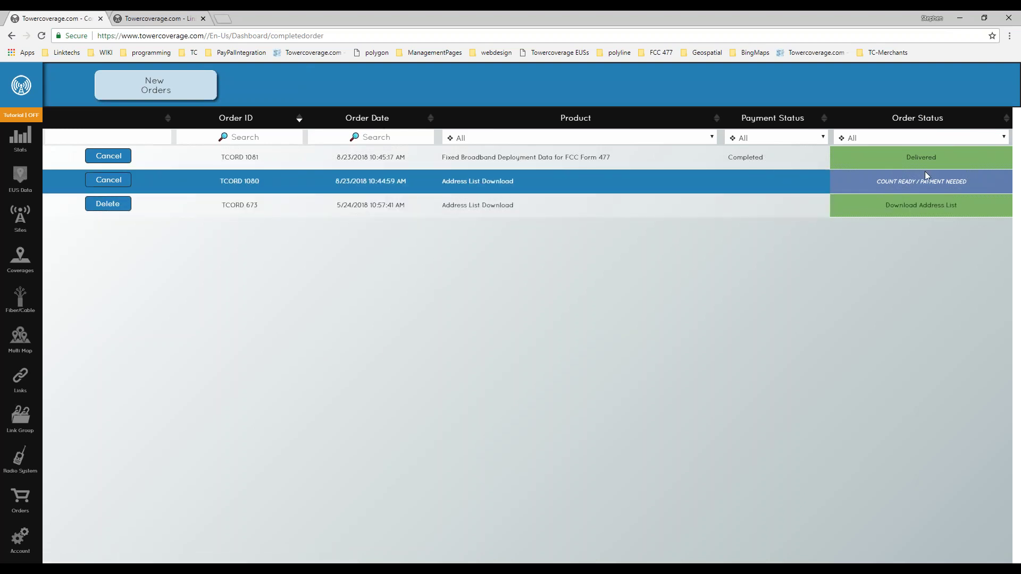
Open the Address List Download order awaiting payment and review its multi map name, parcel count, cost and return on investment estimates.
left_click(485, 186)
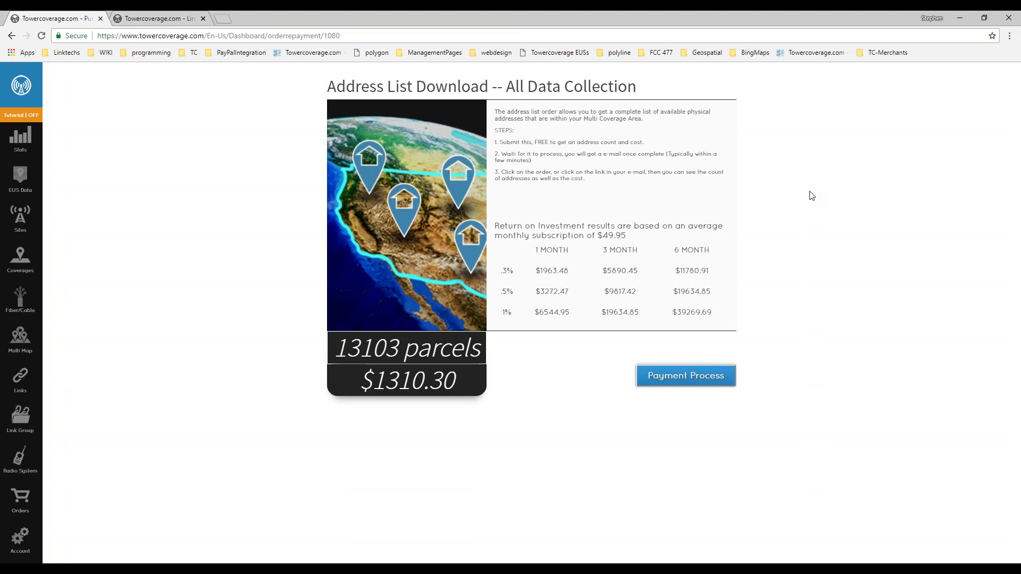
left_click_drag(326, 86, 759, 76)
left_click(757, 128)
left_click_drag(341, 348, 526, 347)
left_click(289, 242)
left_click_drag(540, 270, 740, 210)
left_click(830, 181)
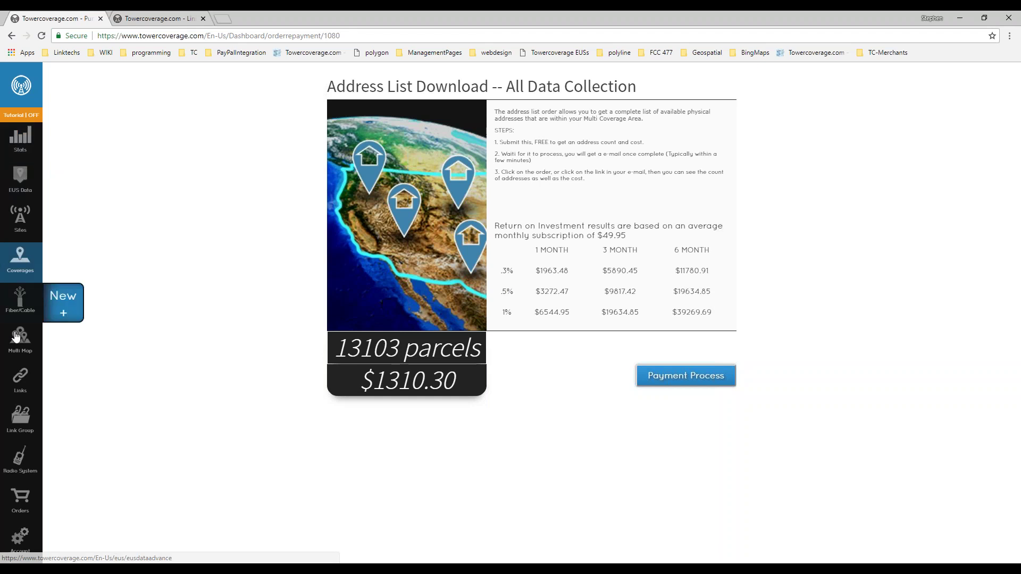
Reopen the All Data Collection multi map from the multi map list and display all EUS submissions on it.
left_click(79, 339)
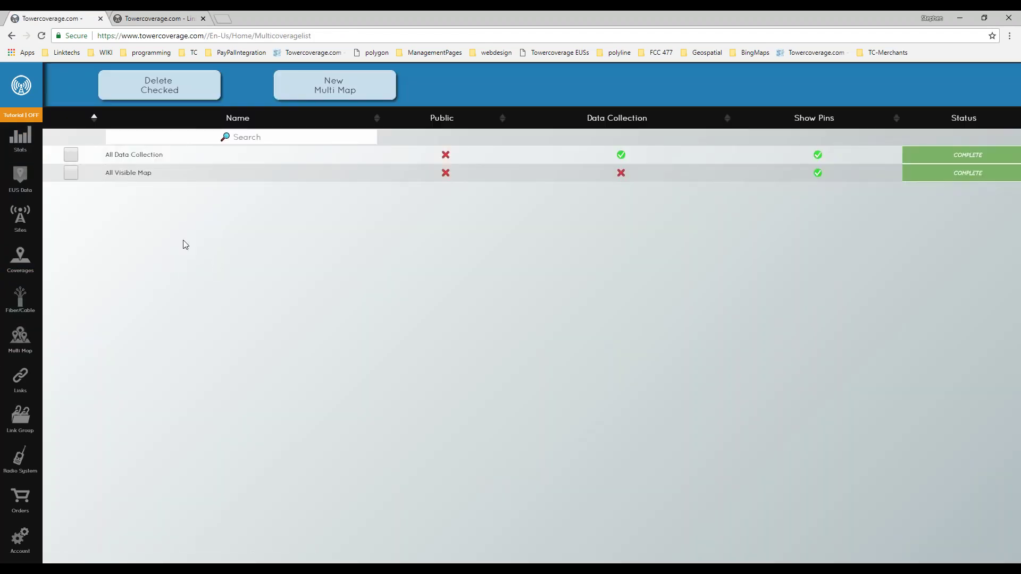
left_click(140, 156)
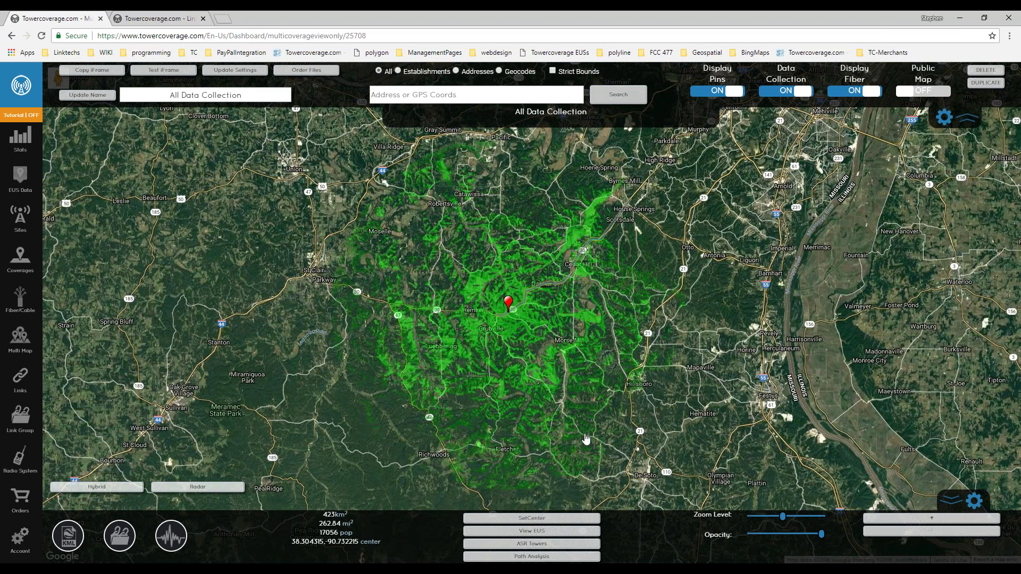
left_click(546, 532)
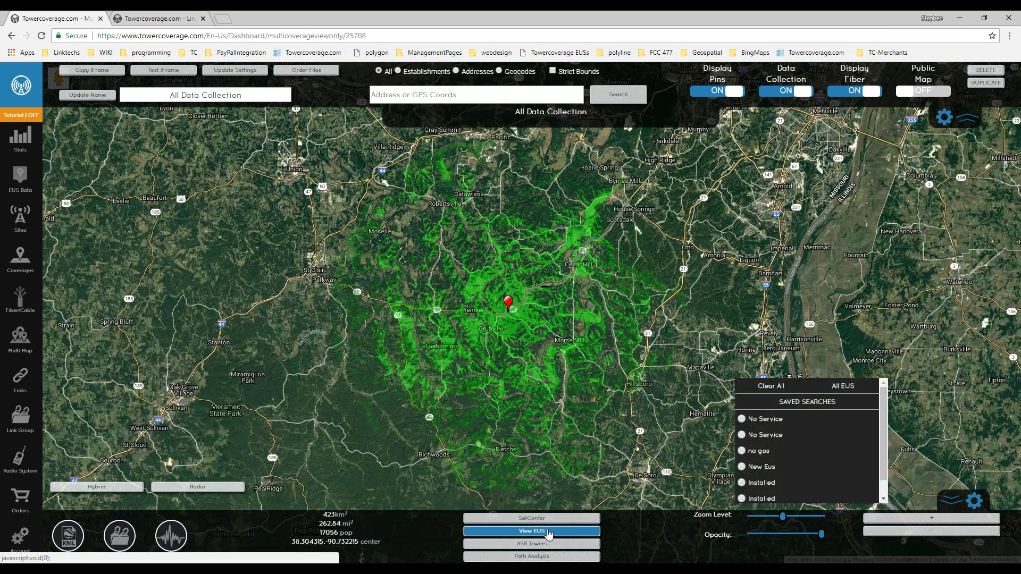
left_click(836, 387)
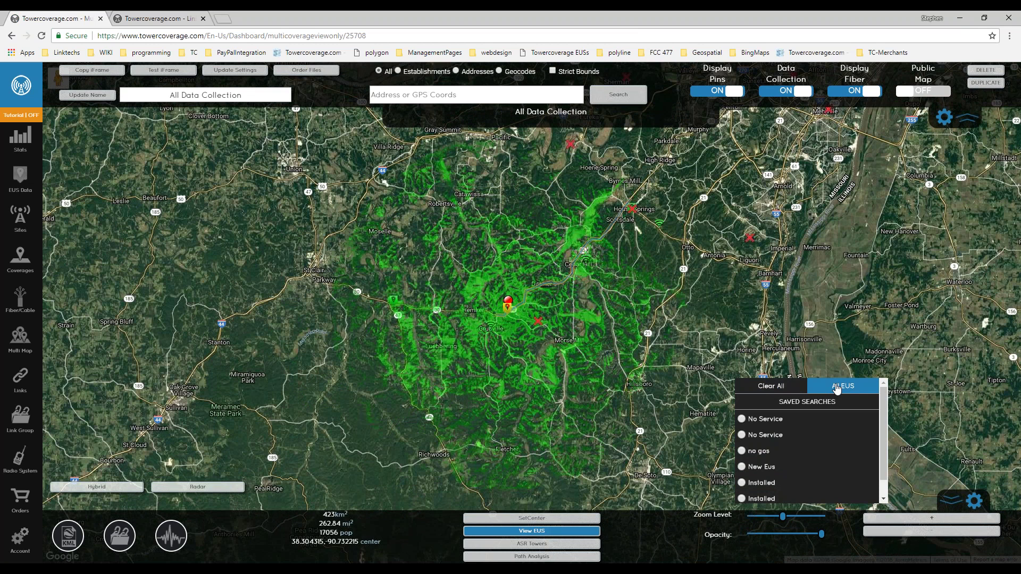
Check the signal of the no-service EUS marker on Lakeview Dr near Jones Creek Rd and open its full details.
left_click_drag(755, 327, 677, 400)
left_click_drag(685, 323, 615, 338)
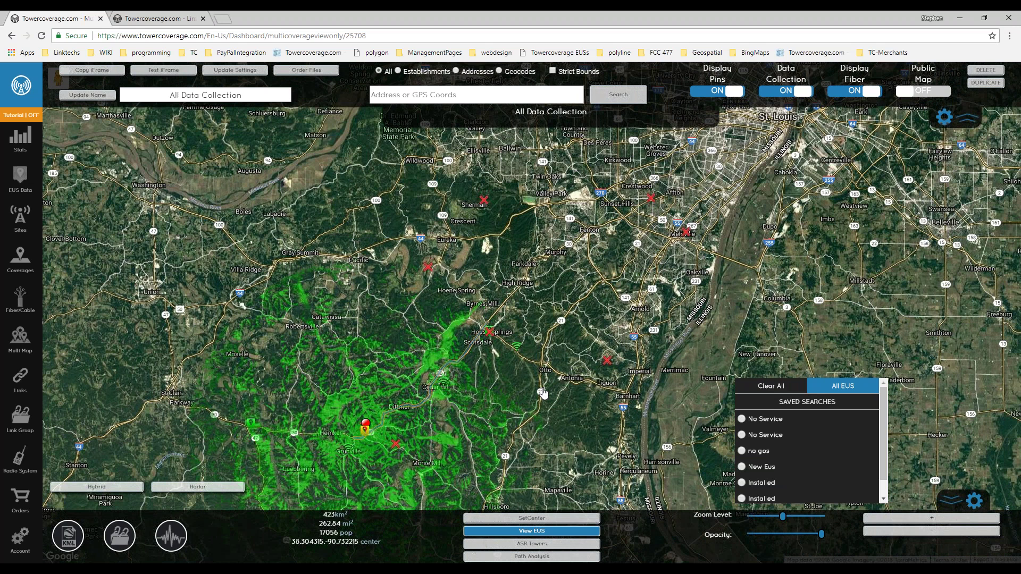
left_click_drag(538, 346, 554, 299)
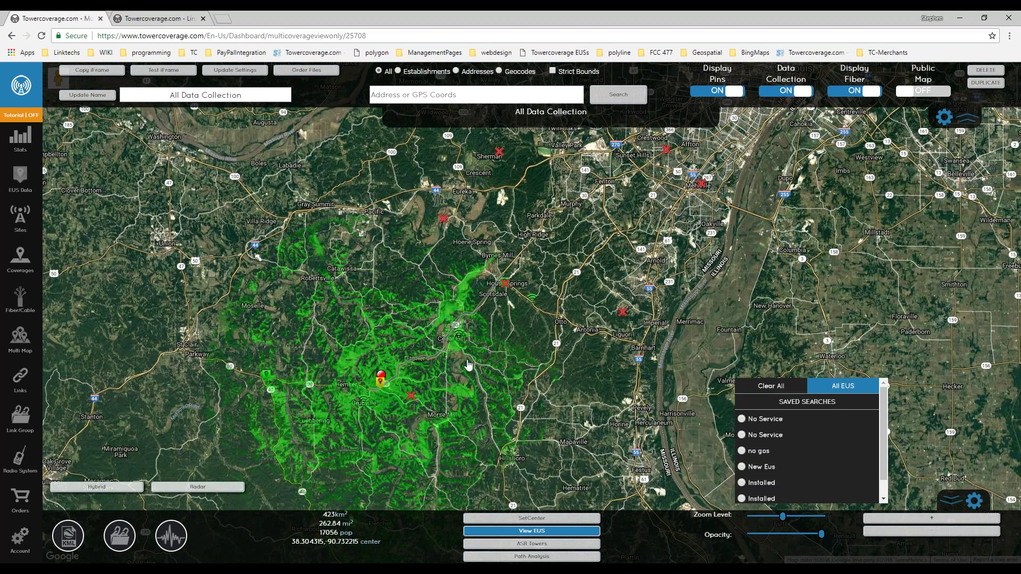
left_click_drag(426, 403, 476, 357)
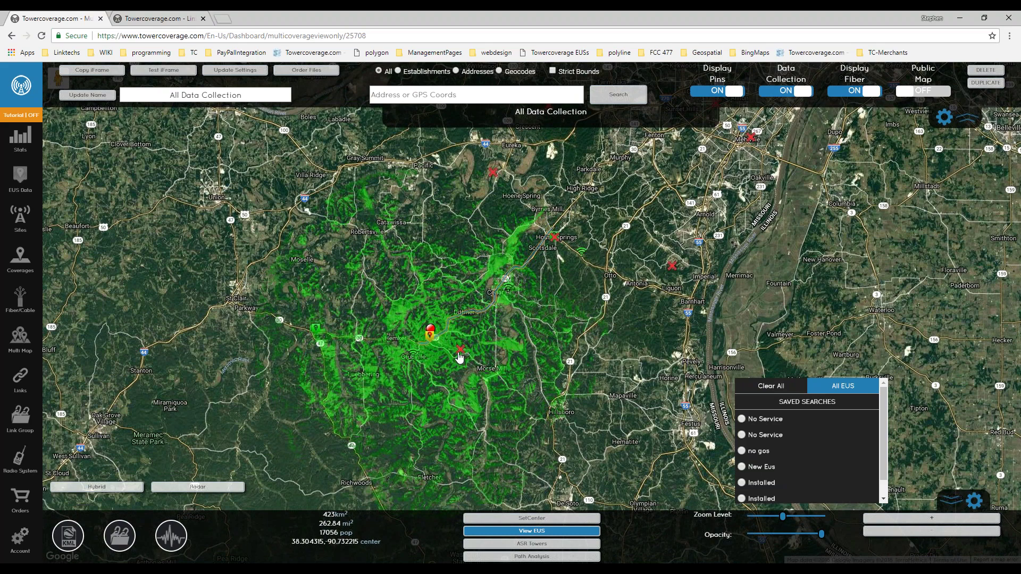
scroll(459, 357, "up", 3)
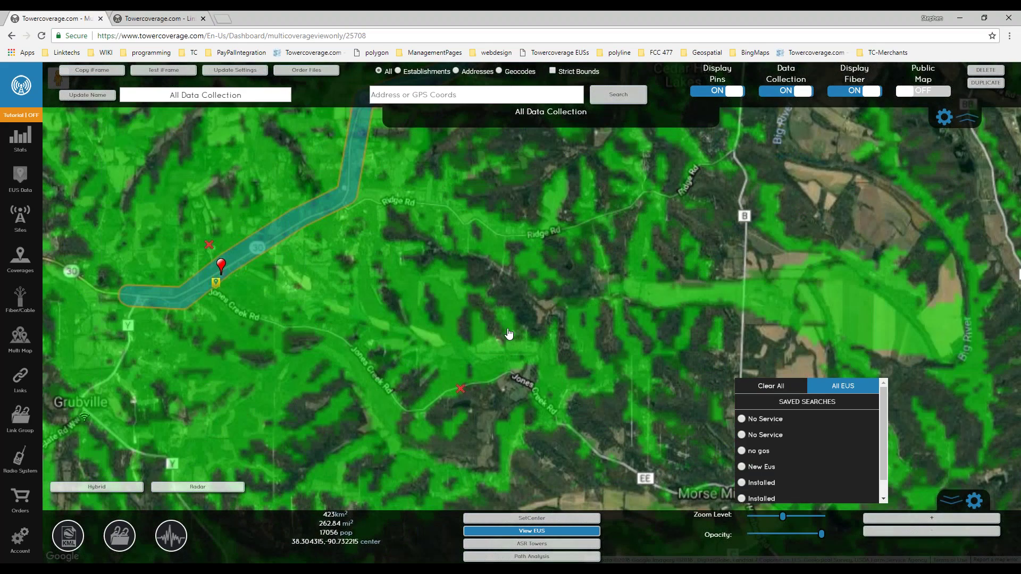
scroll(455, 282, "up", 3)
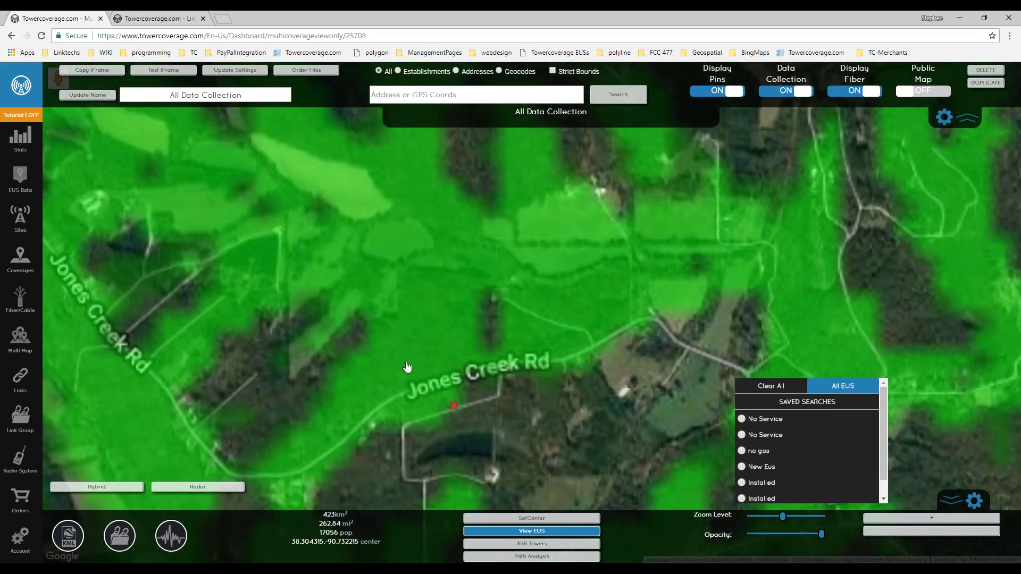
scroll(418, 349, "up", 1)
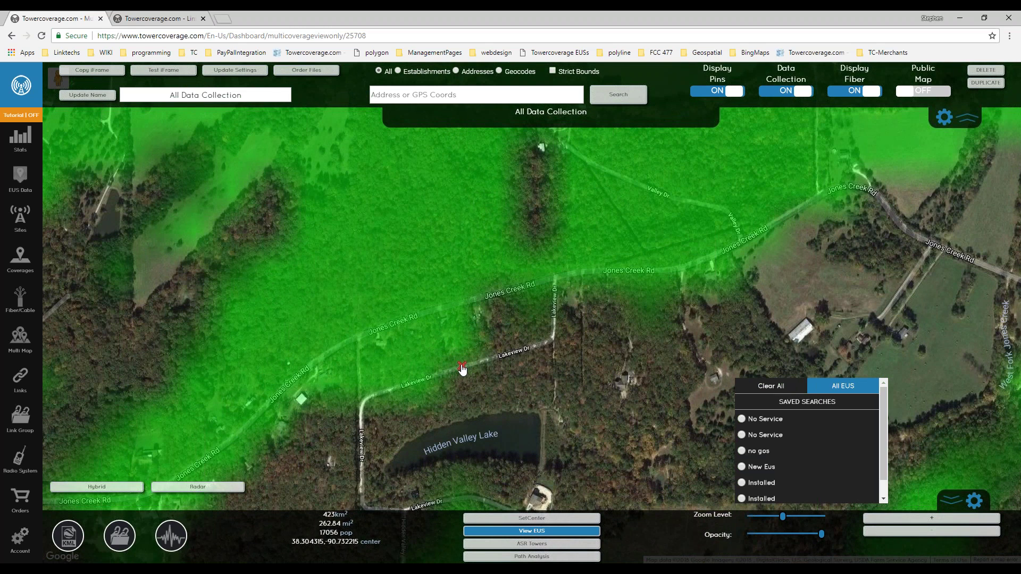
left_click(463, 368)
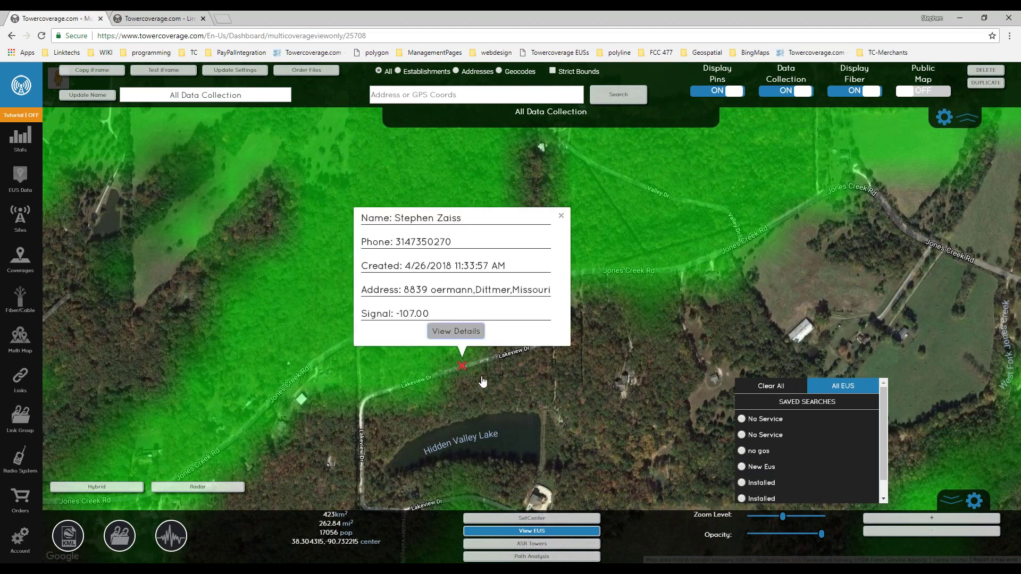
left_click_drag(395, 320, 429, 314)
left_click(413, 319)
left_click(461, 331)
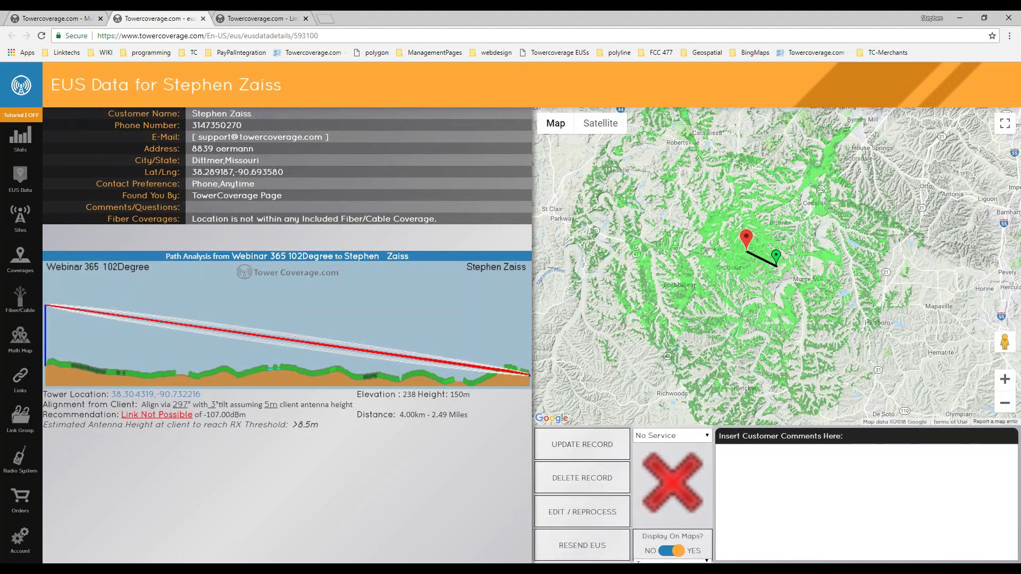
Review the EUS record's coverage map, link recommendation with signal level, and fiber coverage information.
scroll(808, 280, "up", 1)
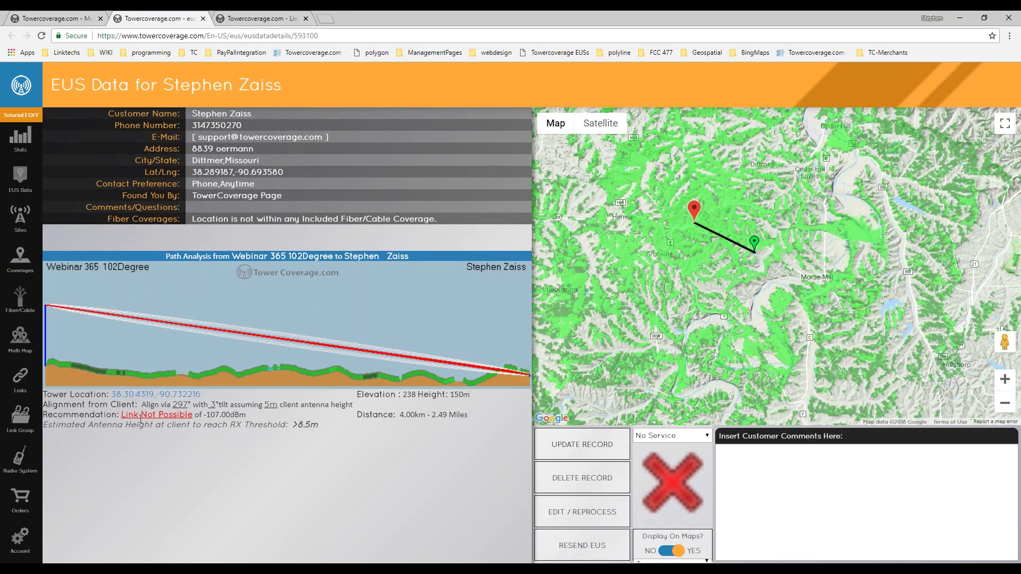
triple_click(213, 415)
left_click(264, 439)
left_click_drag(440, 219, 349, 224)
left_click_drag(198, 219, 159, 211)
Open the account's EUS API settings, inspect the overlapping Test API Process section, and reload the page.
left_click(20, 539)
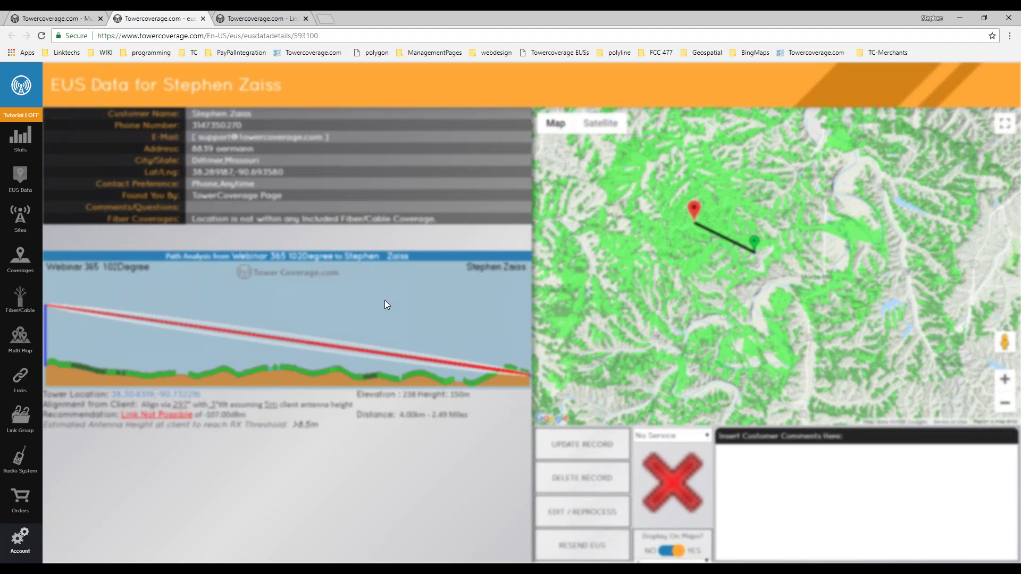
left_click(304, 293)
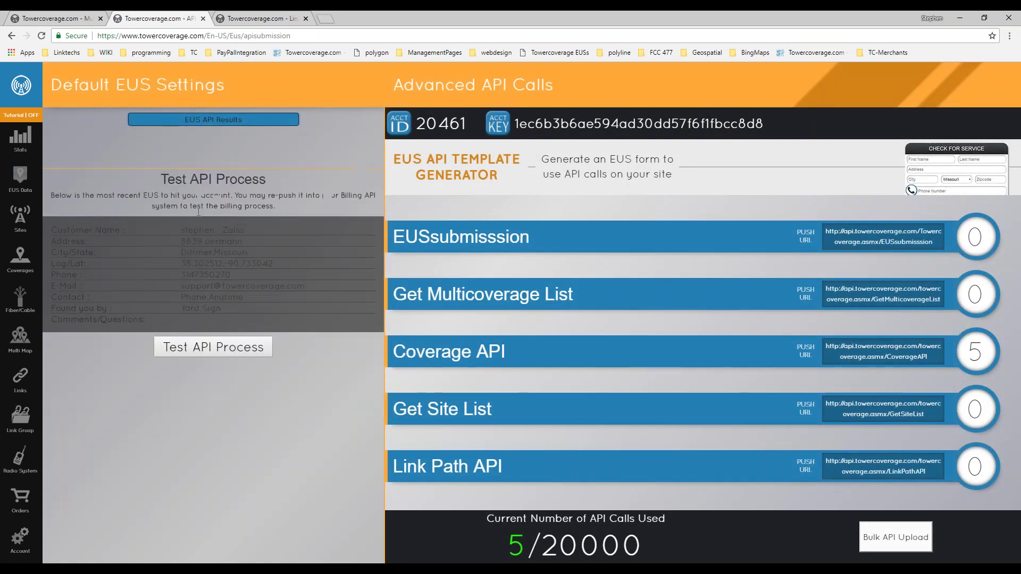
right_click(149, 286)
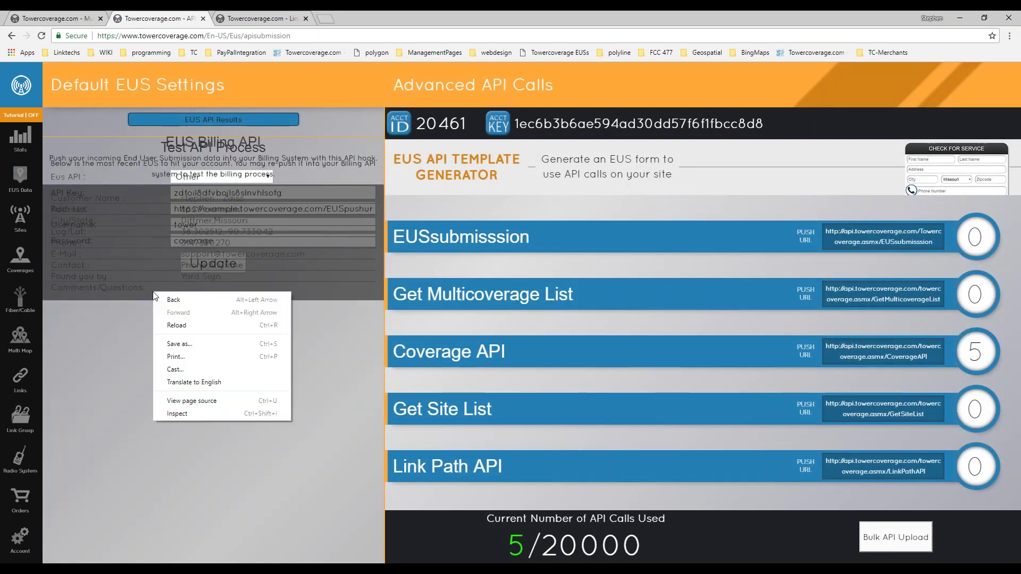
left_click(219, 413)
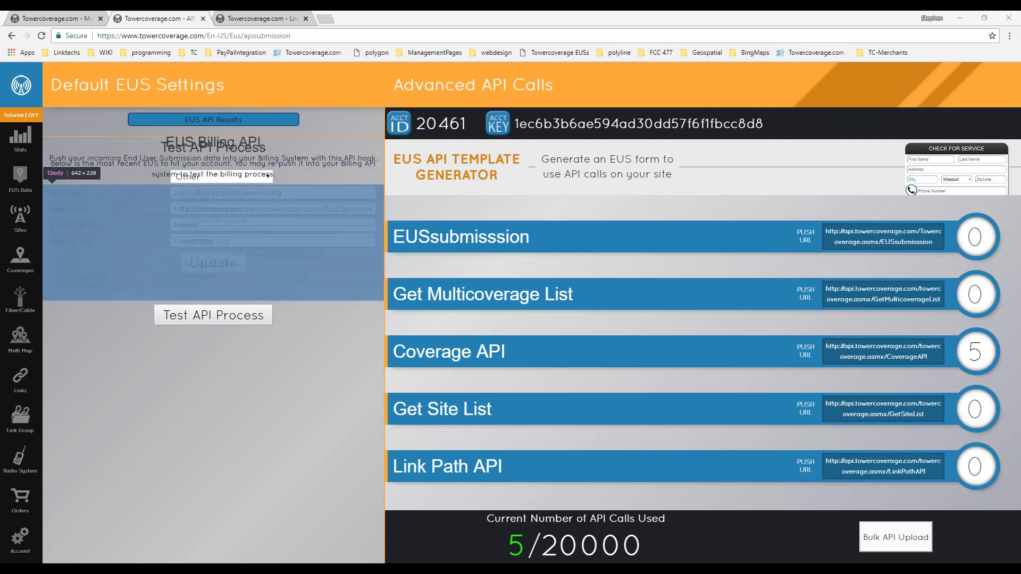
key("F5")
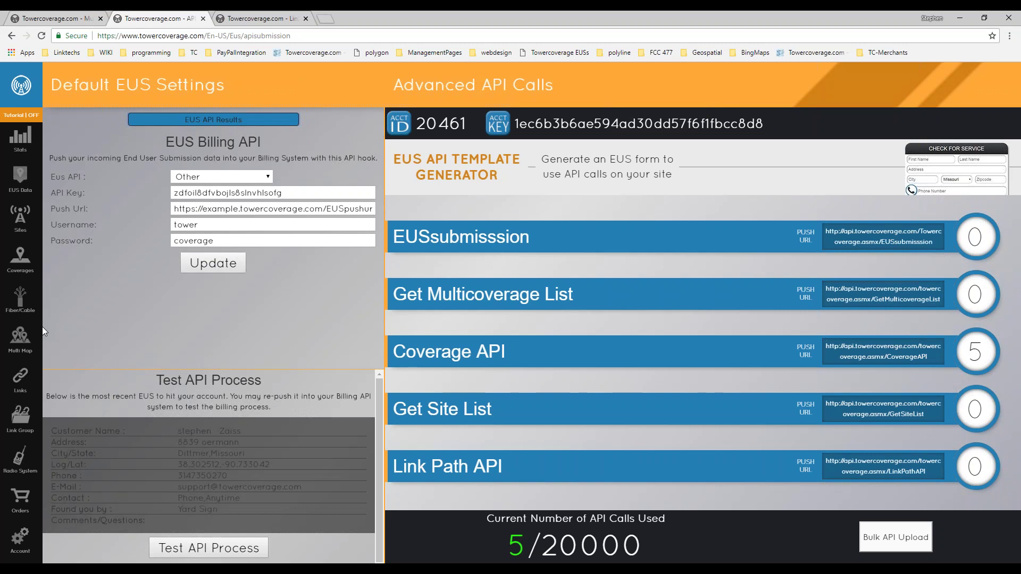
Open the All Data Collection multi map from the multi map list and show all its EUS submissions.
left_click(21, 344)
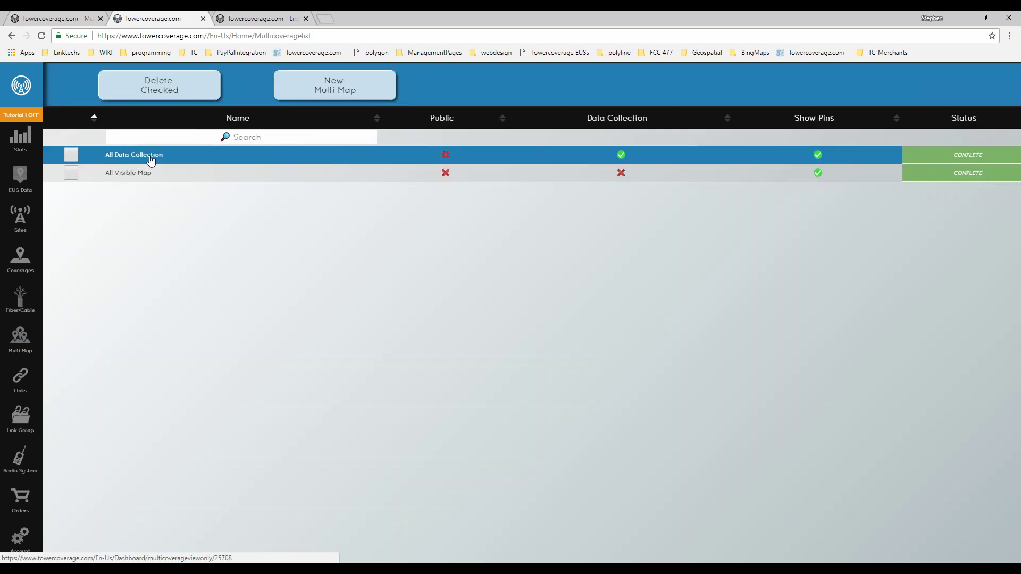
left_click(150, 159)
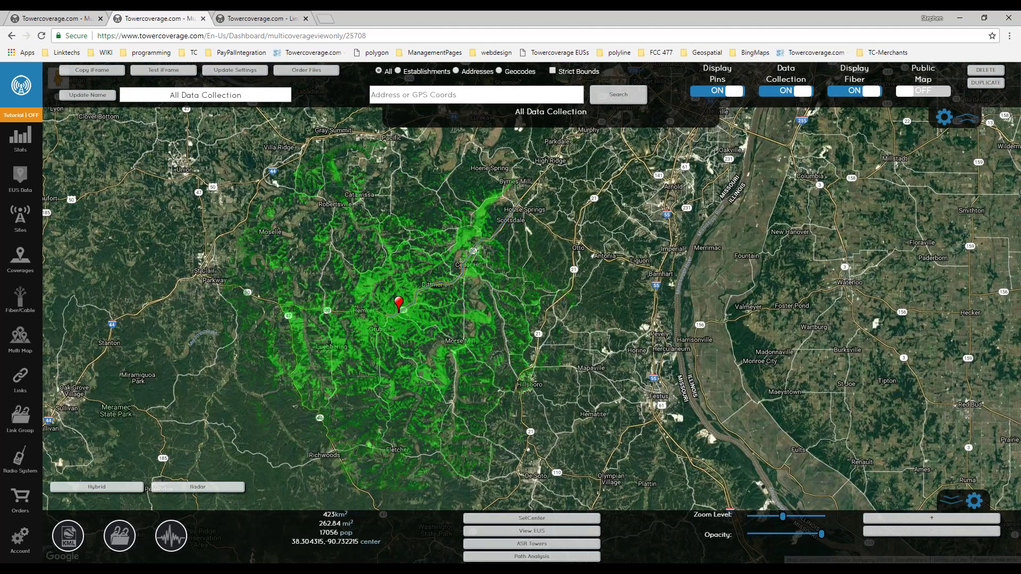
left_click(541, 531)
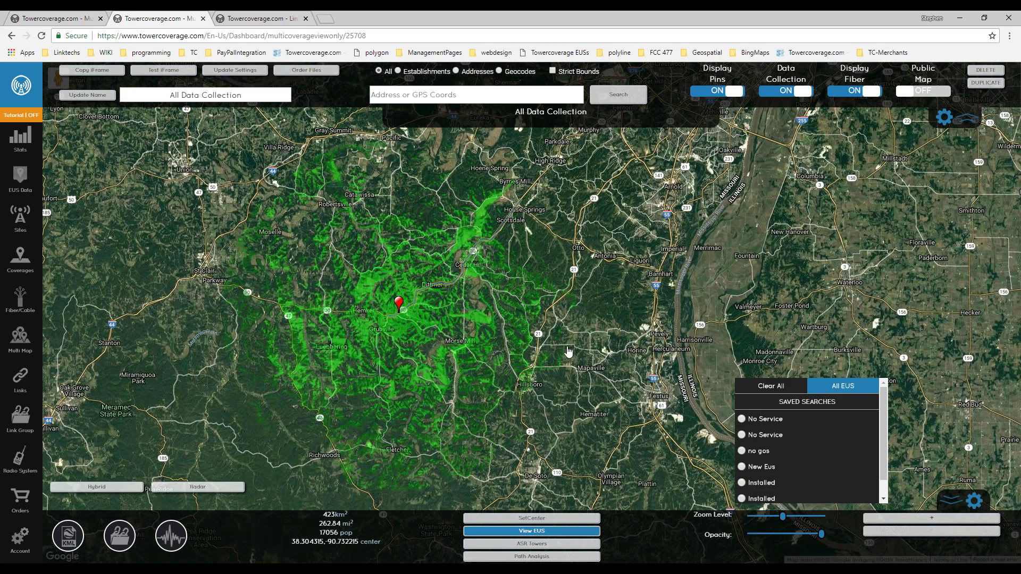
Examine how the EUS markers around House Springs, Otto and the tower site relate to the coverage area.
left_click_drag(461, 300, 465, 382)
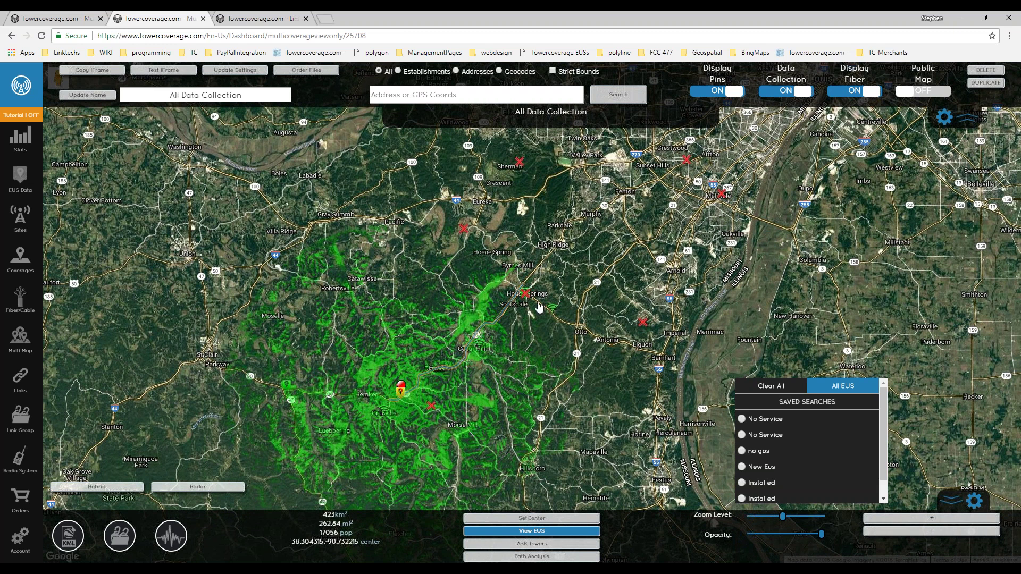
left_click_drag(518, 309, 409, 355)
scroll(426, 356, "up", 2)
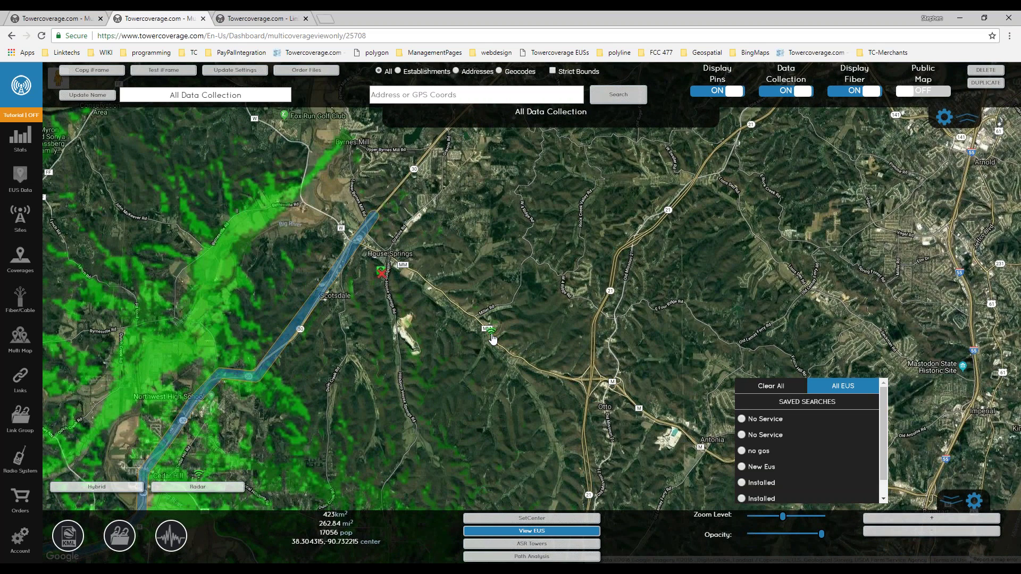
left_click_drag(492, 338, 581, 195)
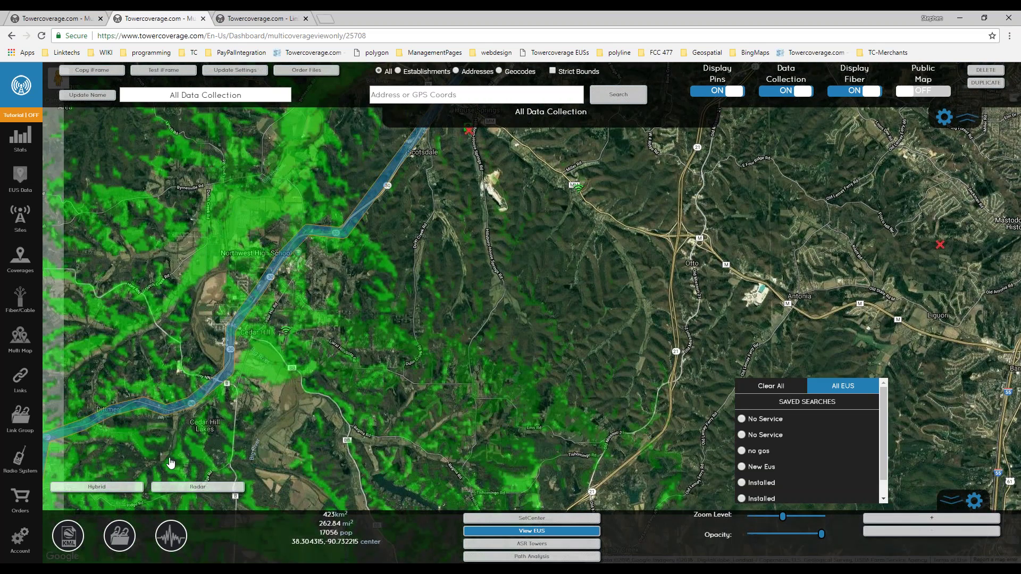
scroll(204, 428, "down", 1)
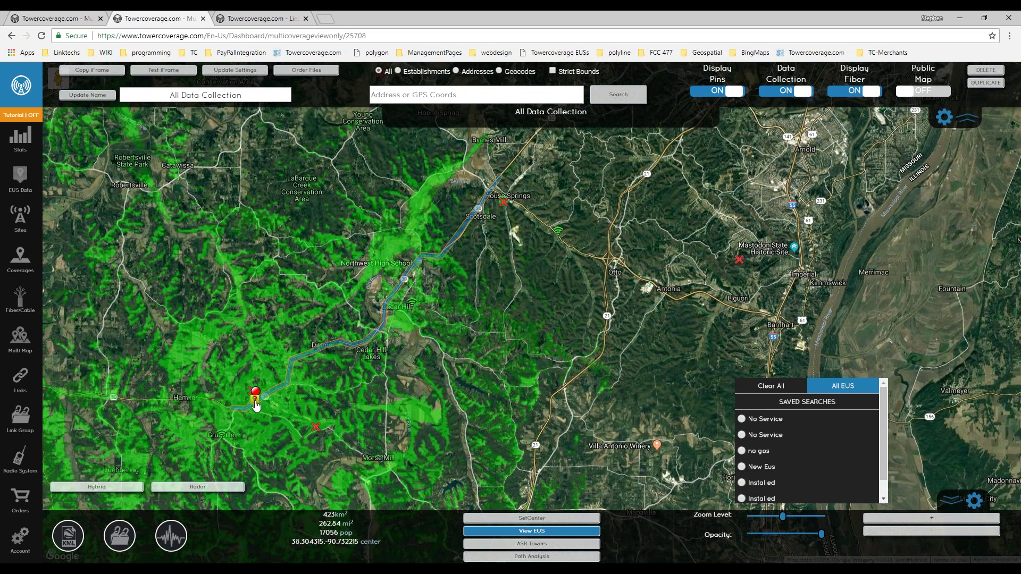
left_click_drag(741, 259, 660, 281)
Run an advanced search for no-service submissions in the EUS data list and view the saved searches.
left_click(21, 175)
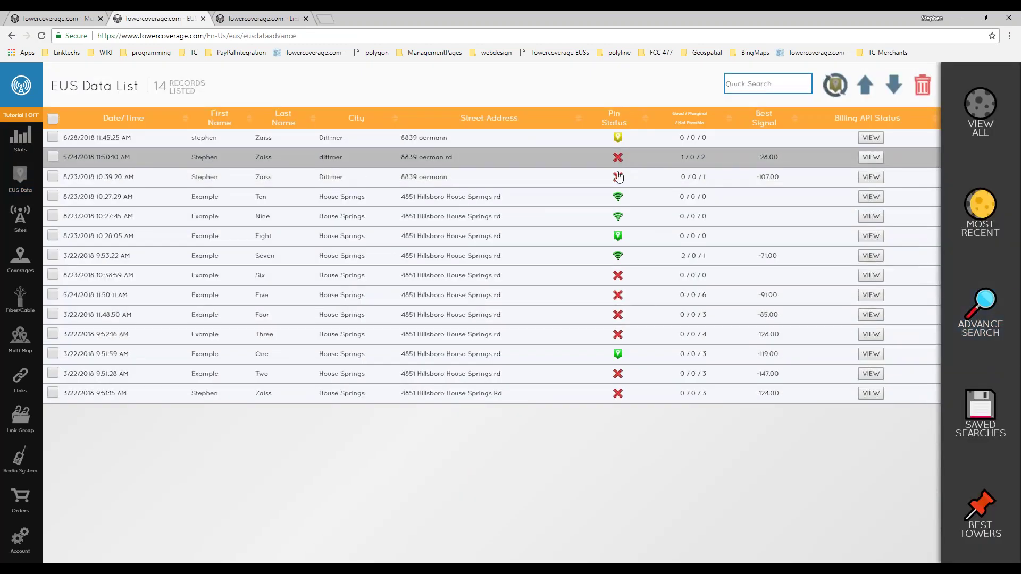
left_click(980, 313)
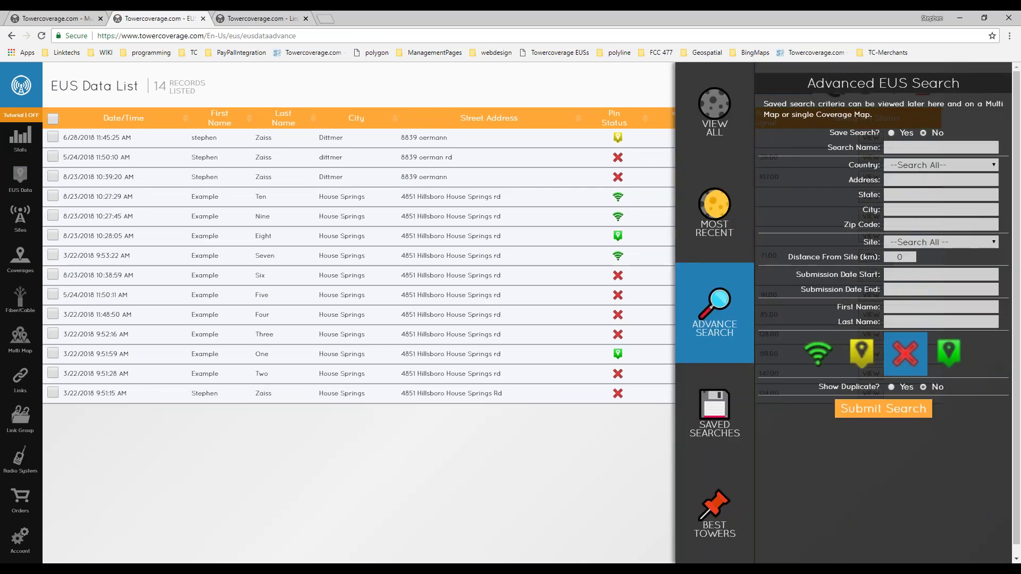
left_click(893, 411)
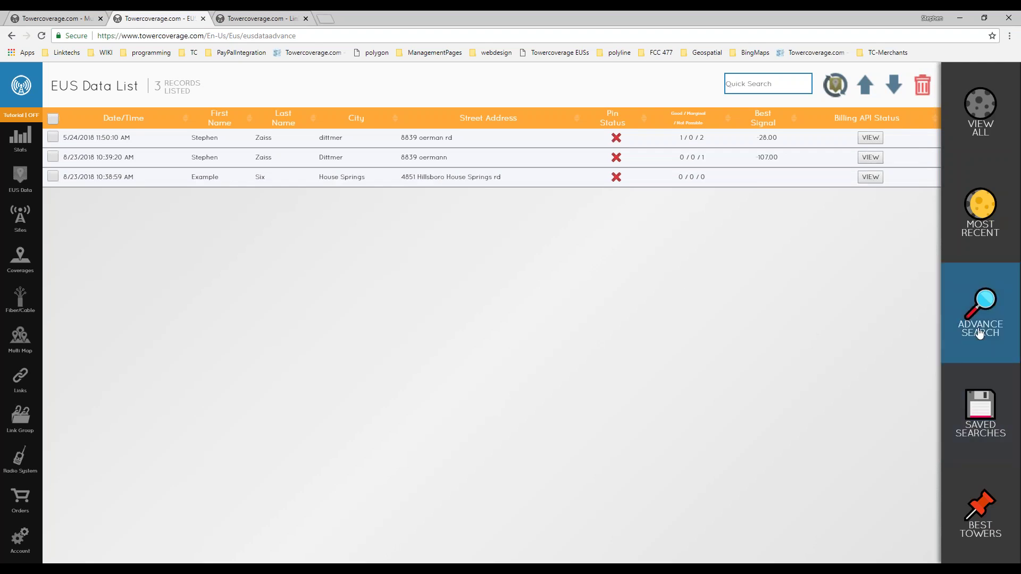
left_click(976, 418)
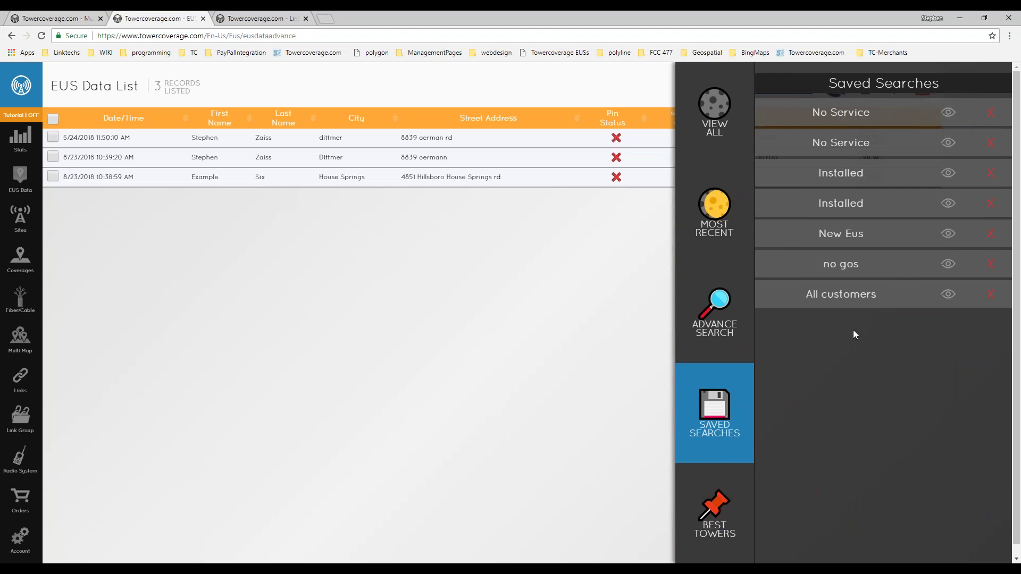
Open the All Customers best towers result and examine its heat map and existing towers around House Springs.
left_click(743, 520)
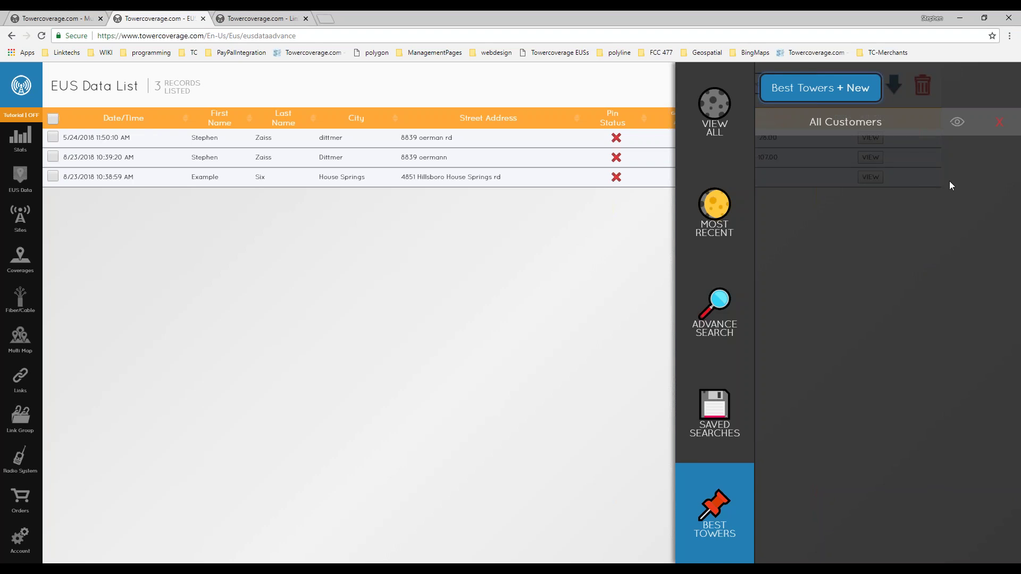
left_click(958, 124)
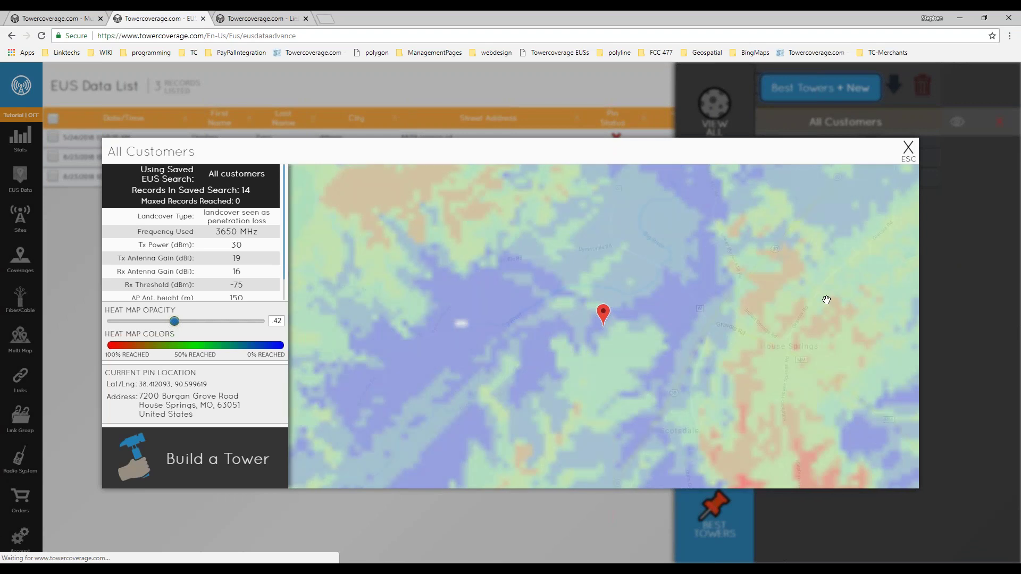
scroll(685, 332, "down", 1)
left_click_drag(688, 342, 664, 349)
left_click_drag(666, 267, 617, 293)
scroll(578, 278, "down", 1)
left_click_drag(489, 347, 488, 290)
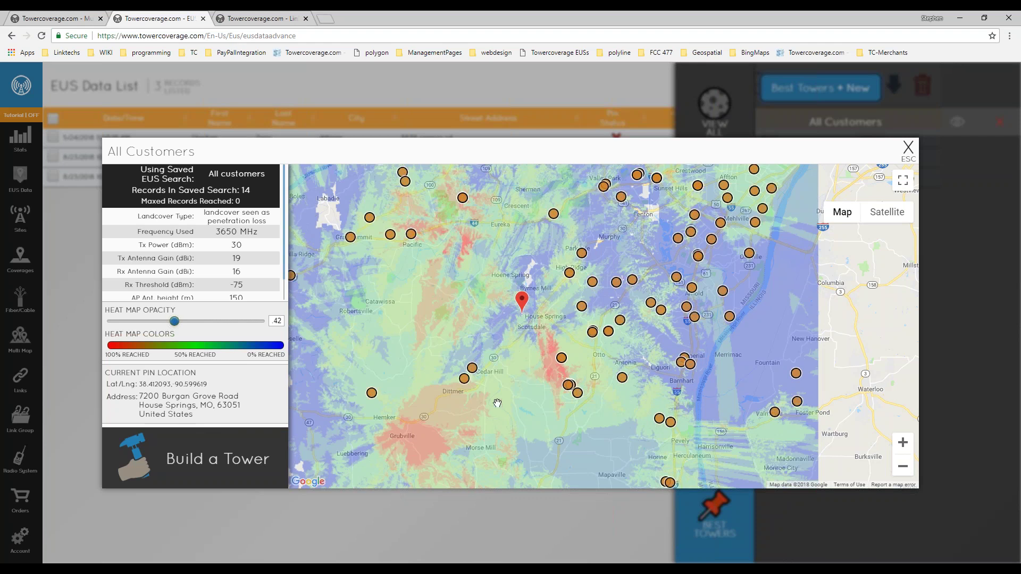
left_click_drag(560, 341, 612, 294)
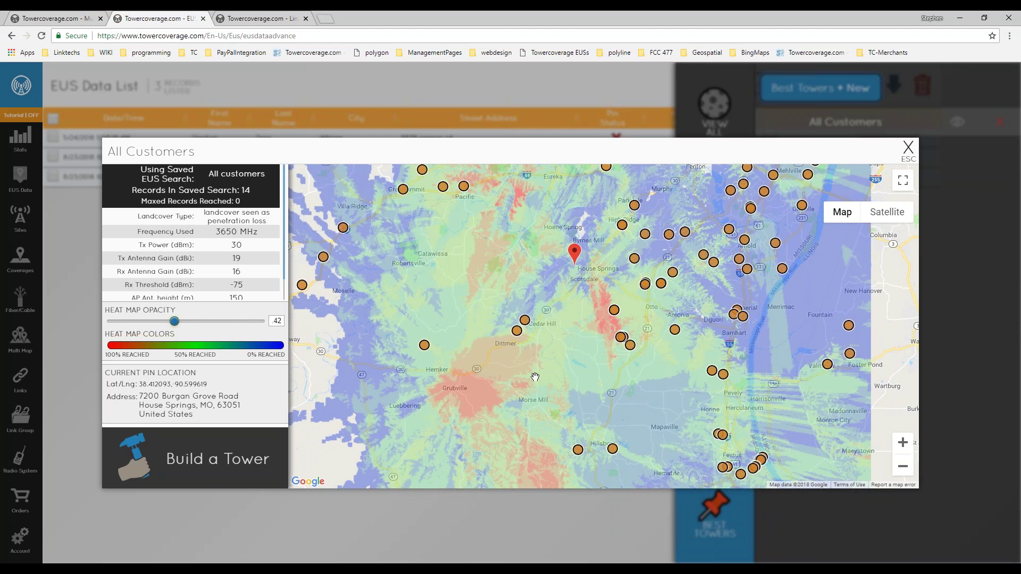
left_click_drag(603, 331, 551, 369)
scroll(551, 351, "up", 1)
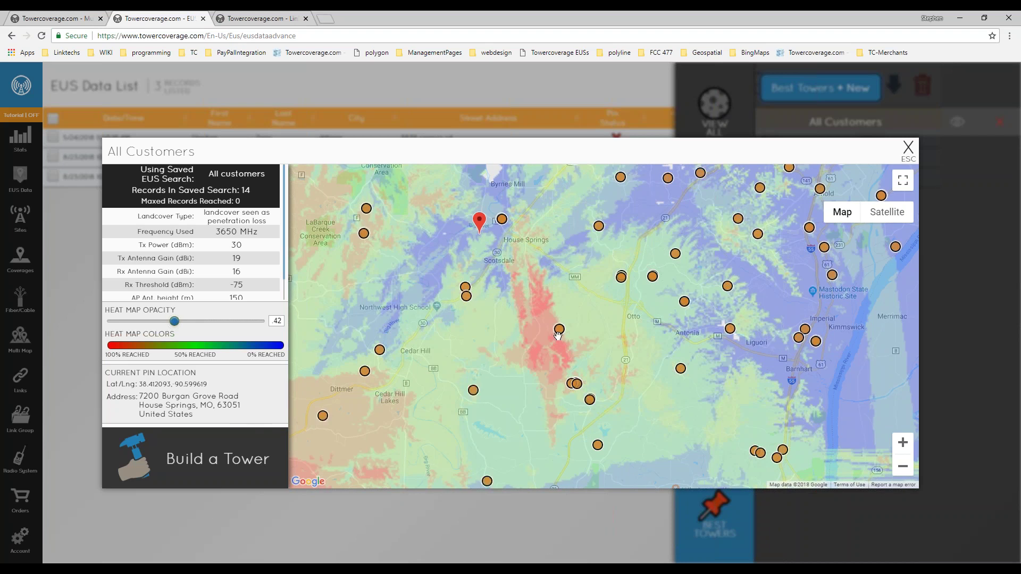
Review the FCC registration of the tower inside the red area south of House Springs, and close the best towers heat map.
left_click(559, 334)
right_click(589, 302)
left_click(630, 313)
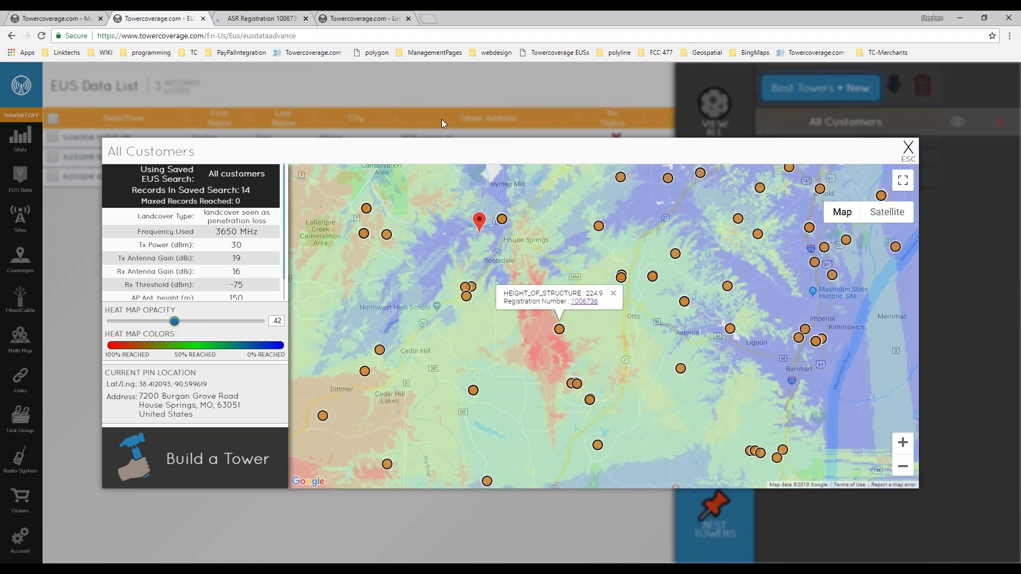
left_click(265, 19)
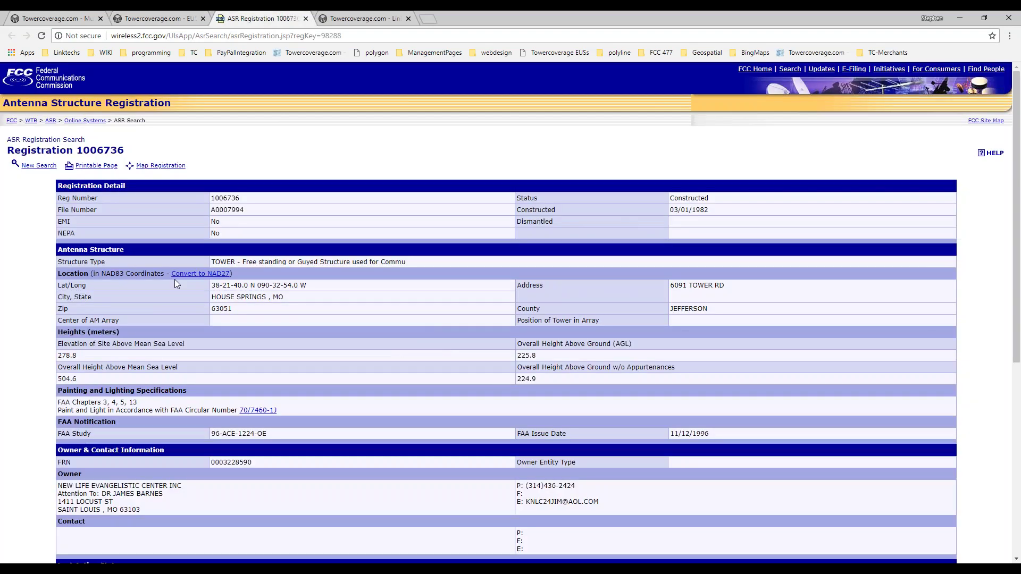
scroll(332, 292, "down", 3)
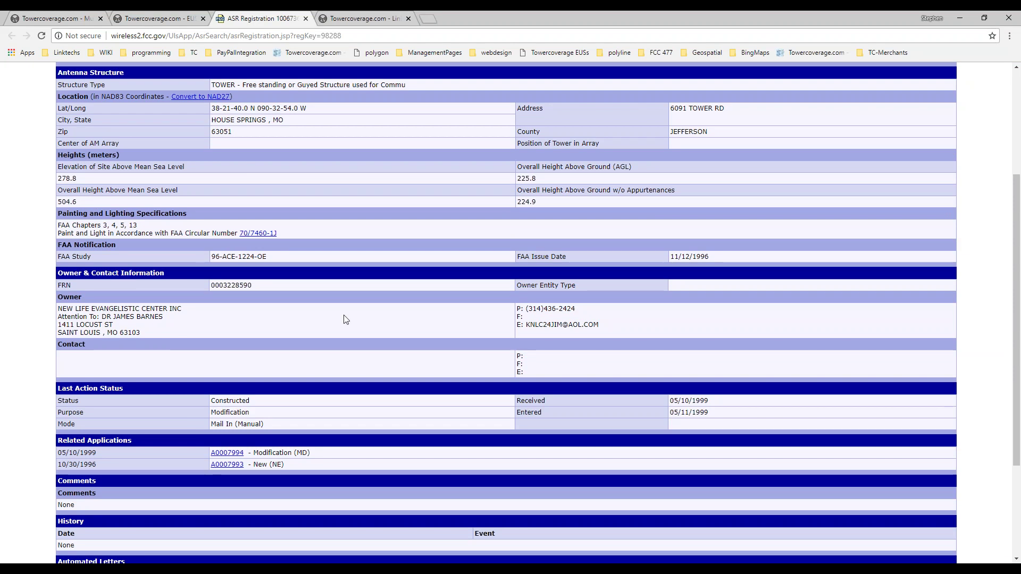
scroll(424, 426, "down", 3)
scroll(479, 348, "up", 5)
left_click(154, 18)
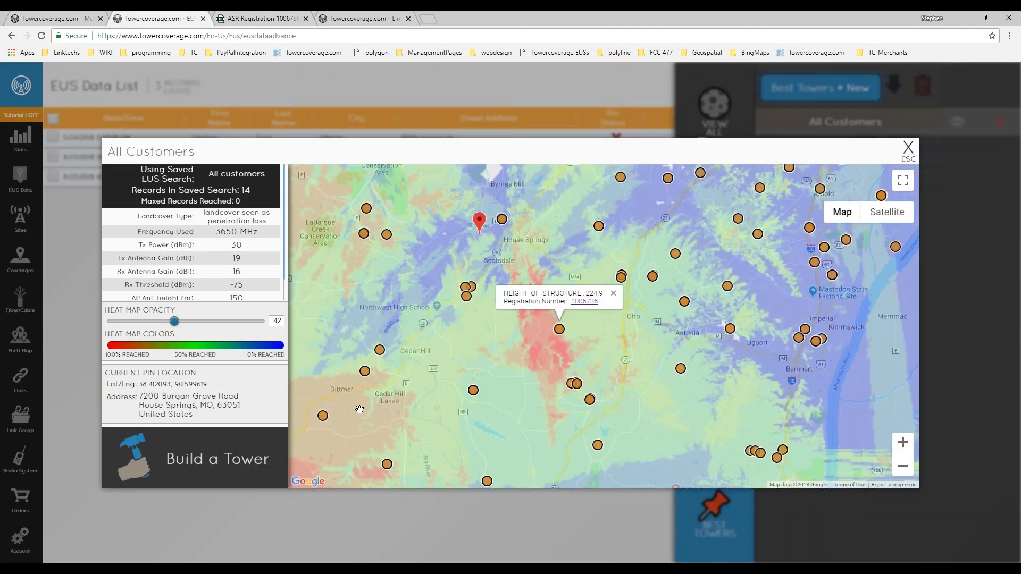
scroll(556, 343, "up", 1)
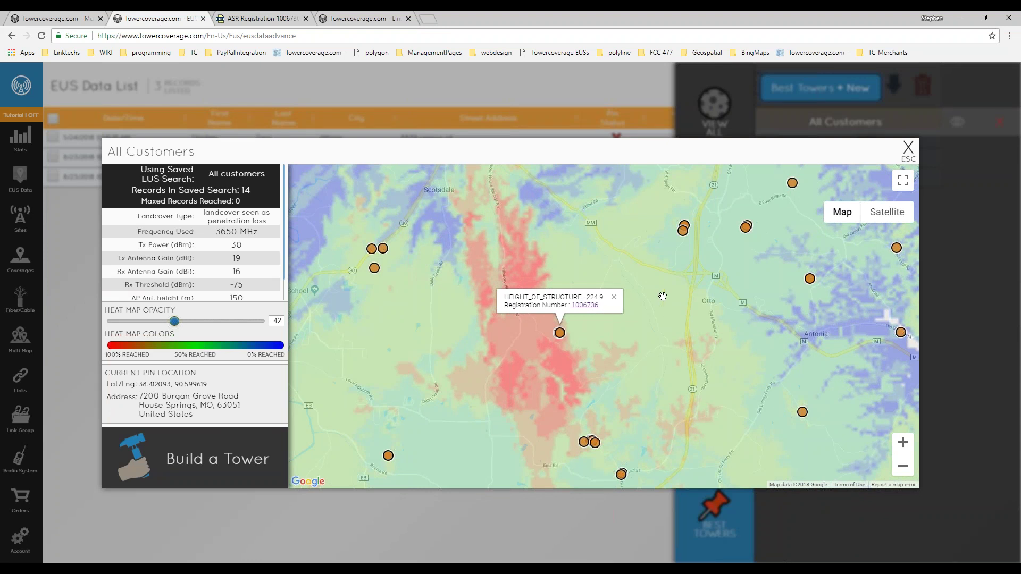
left_click(907, 148)
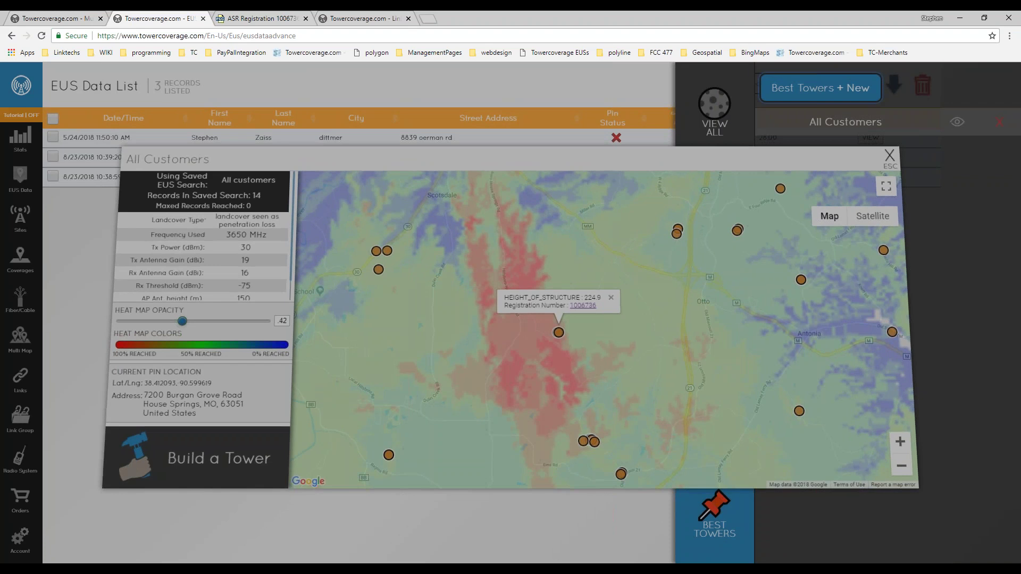
Return to the All Data Collection map, close the submission's info window, and clear all EUS markers from the map.
left_click(38, 19)
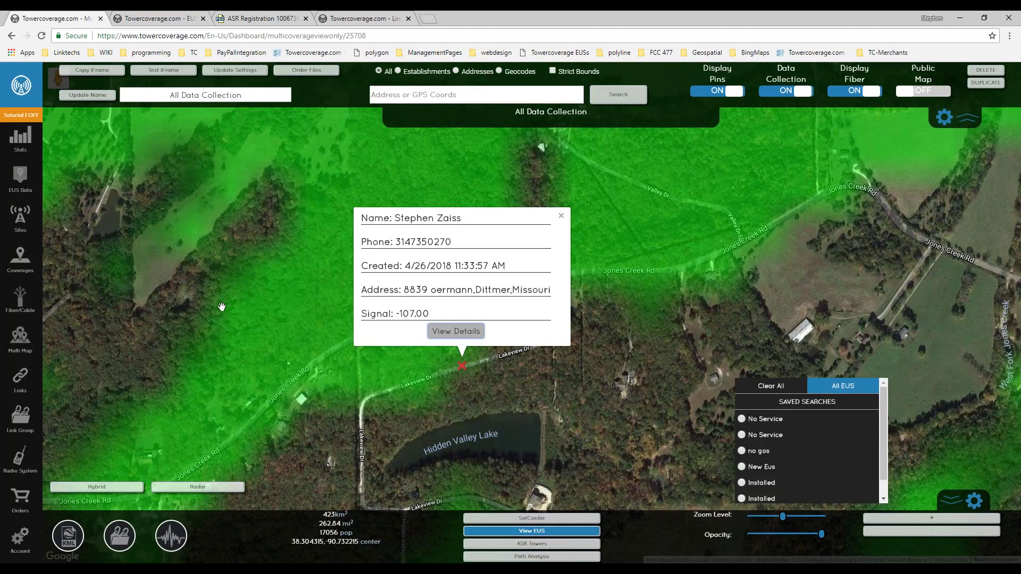
scroll(232, 321, "down", 1)
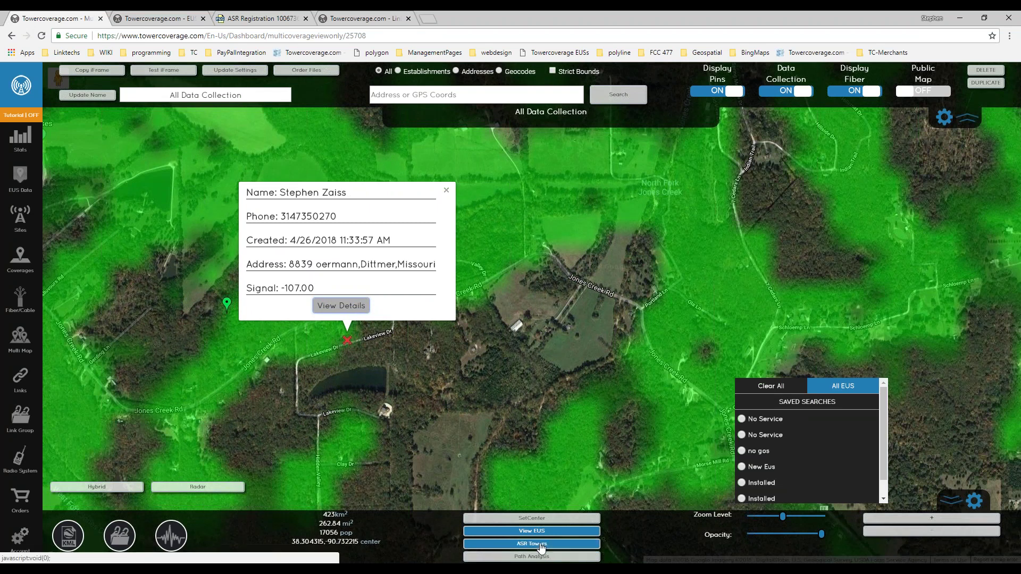
mouse_move(534, 452)
left_mouse_down()
mouse_move(544, 425)
mouse_move(681, 318)
mouse_move(661, 253)
mouse_move(660, 286)
left_mouse_up()
left_click(595, 181)
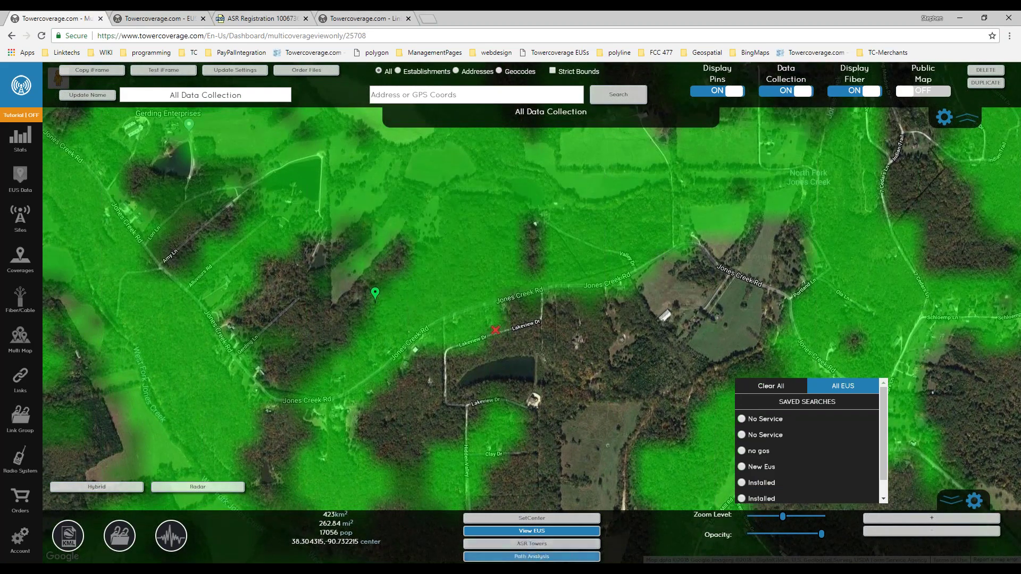
left_click_drag(466, 239, 567, 327)
scroll(462, 335, "down", 1)
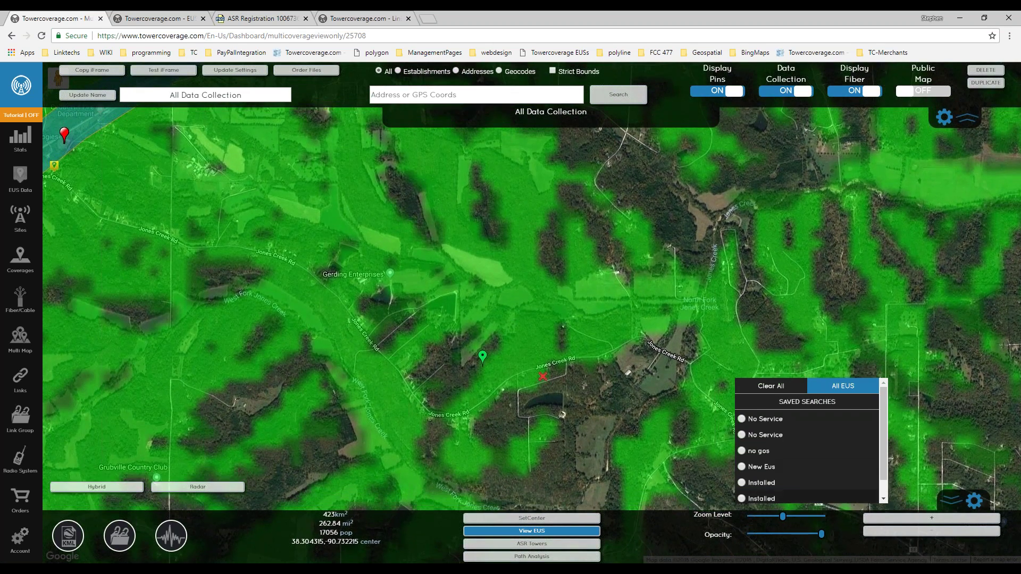
left_click(771, 386)
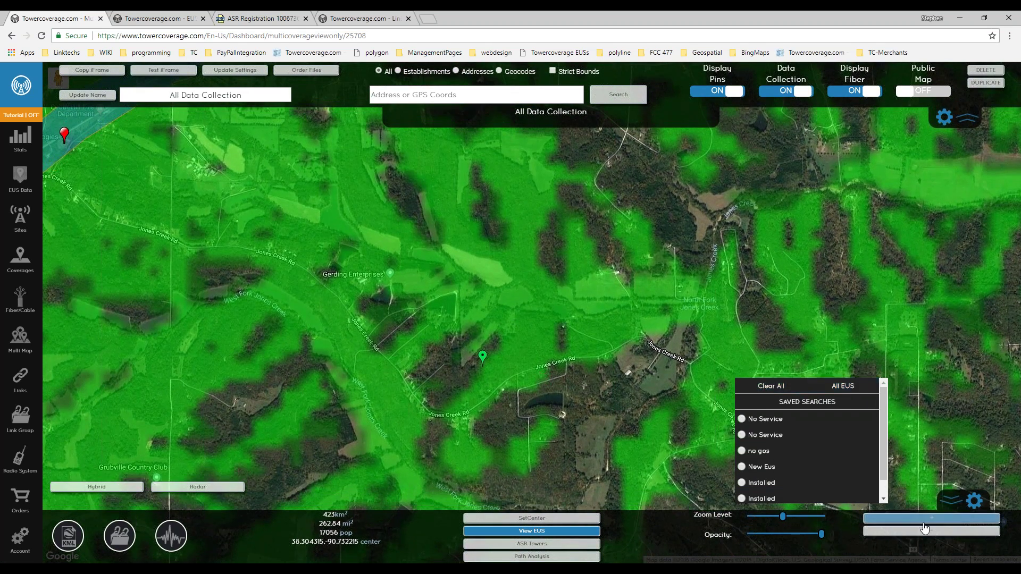
left_click(532, 531)
Place the client point beside West Fork Jones Creek, southwest of Jones Creek Rd, and run a path analysis for it.
left_click_drag(434, 313, 534, 307)
left_click_drag(470, 404, 462, 307)
left_click(480, 320)
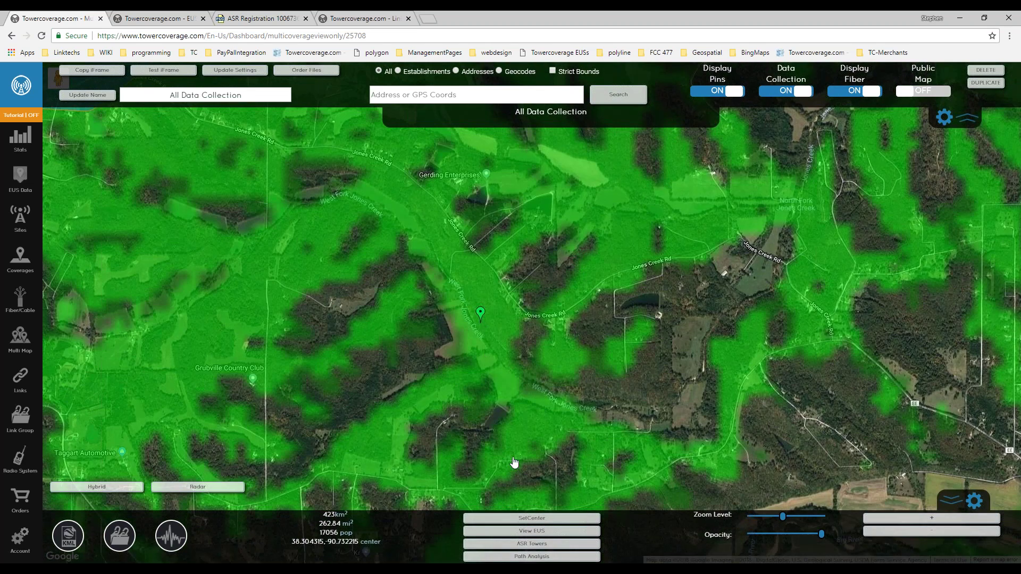
left_click(536, 556)
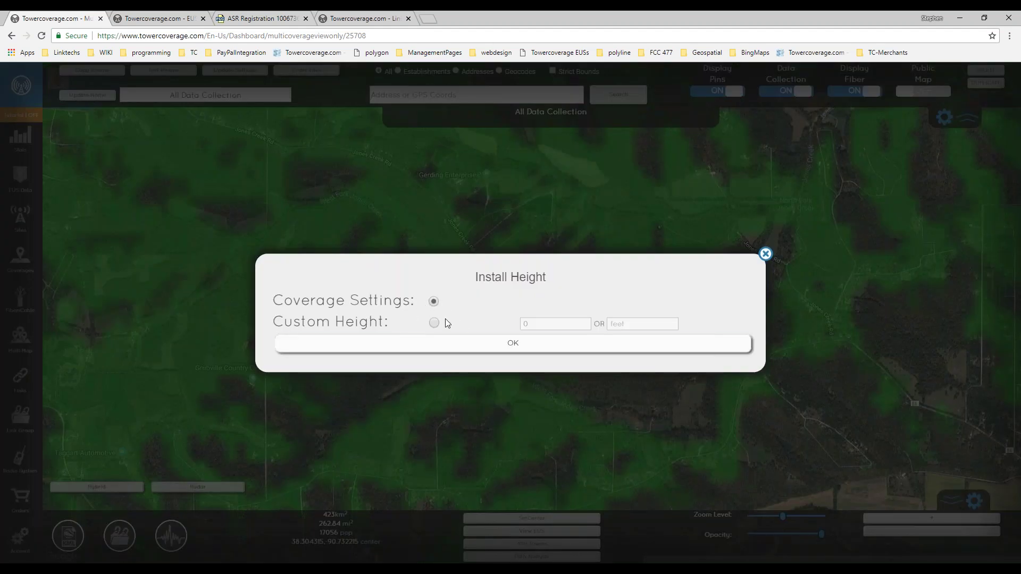
left_click(765, 253)
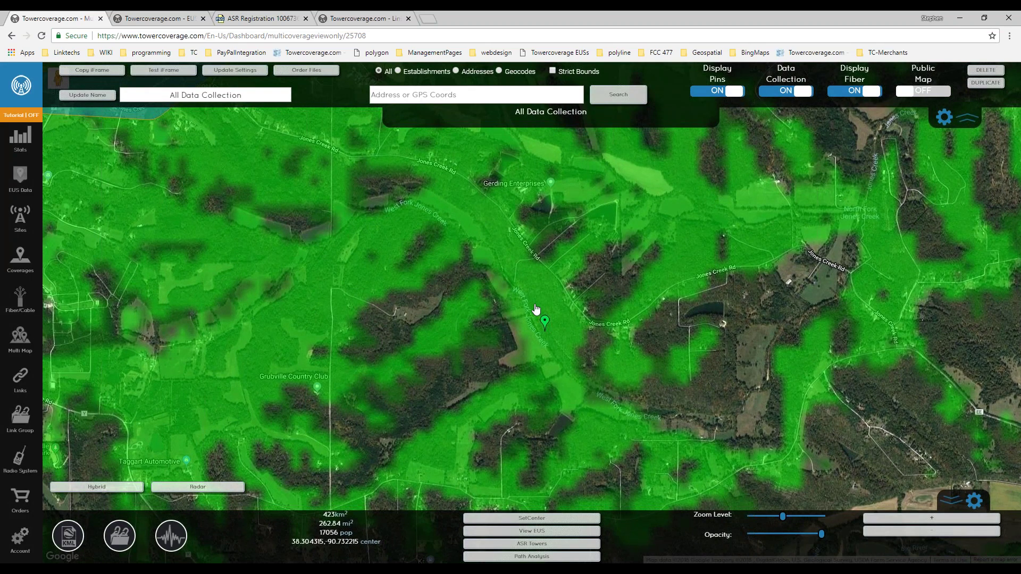
left_click(545, 321)
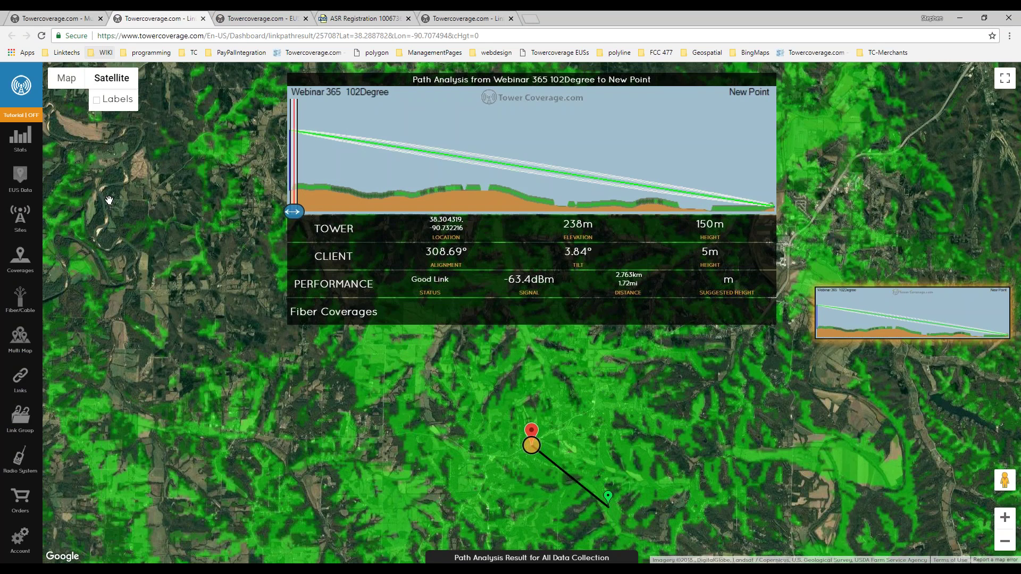
Open the statistics dashboard and look over the account menu options.
left_click(29, 145)
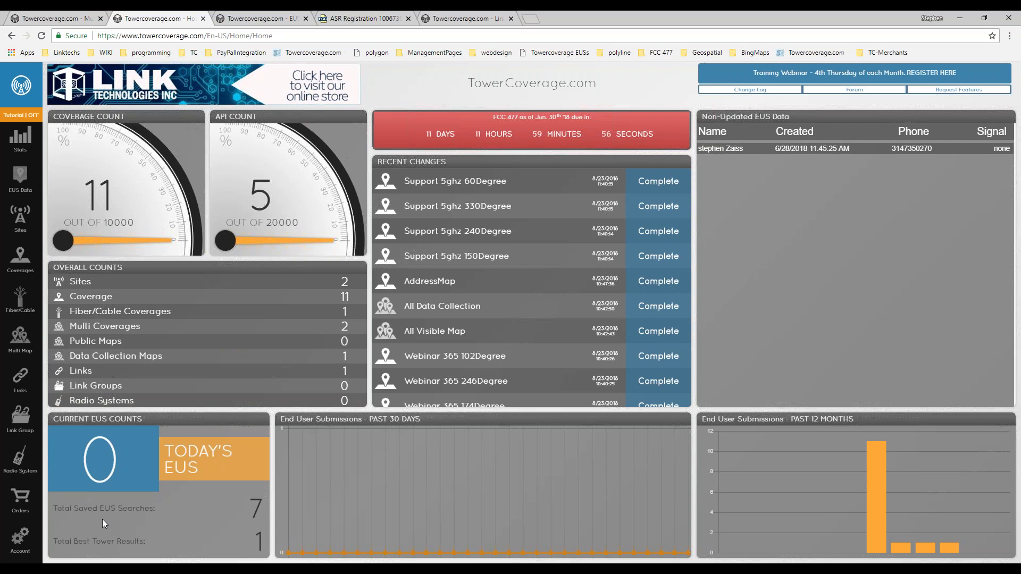
left_click(15, 541)
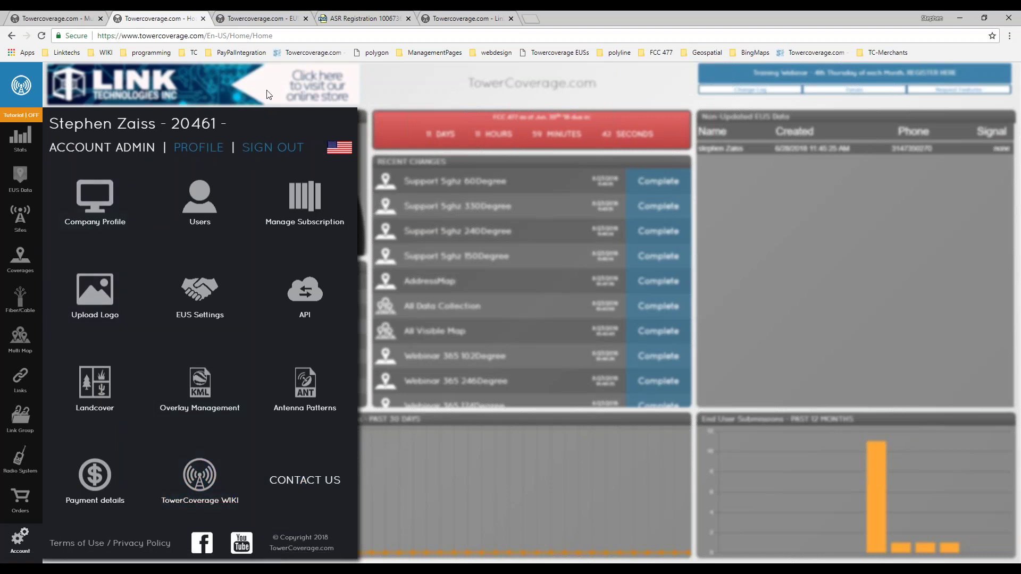
left_click(511, 101)
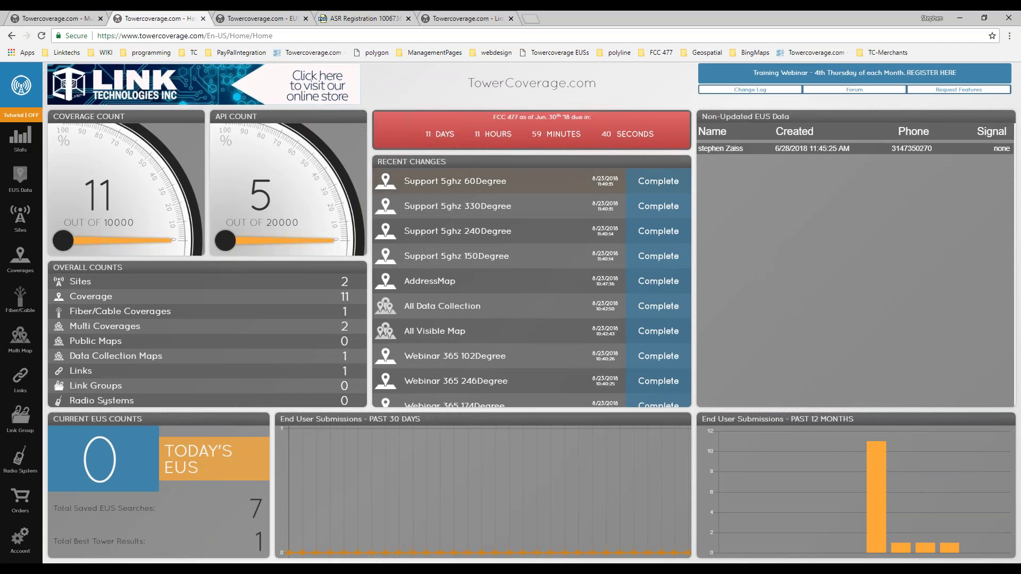
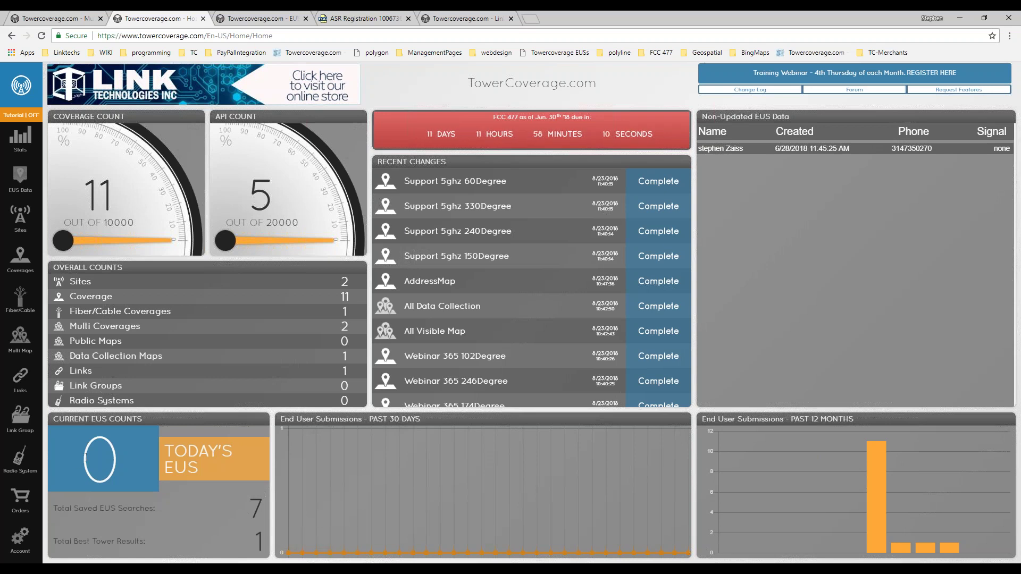
Look over the subscription tiers and the Tier 4 payment page, and return to the statistics dashboard.
left_click(21, 536)
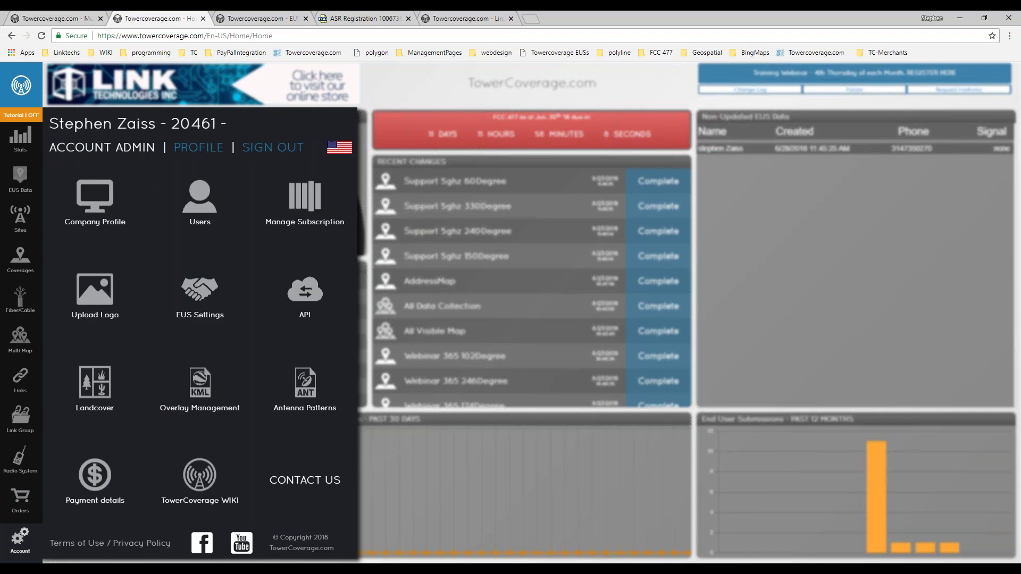
left_click(287, 222)
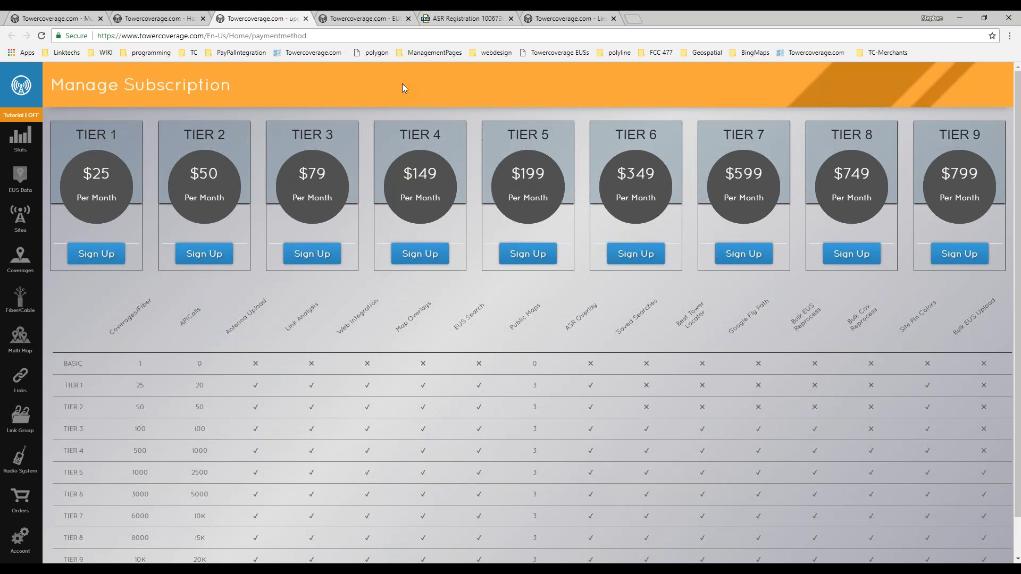
left_click(425, 254)
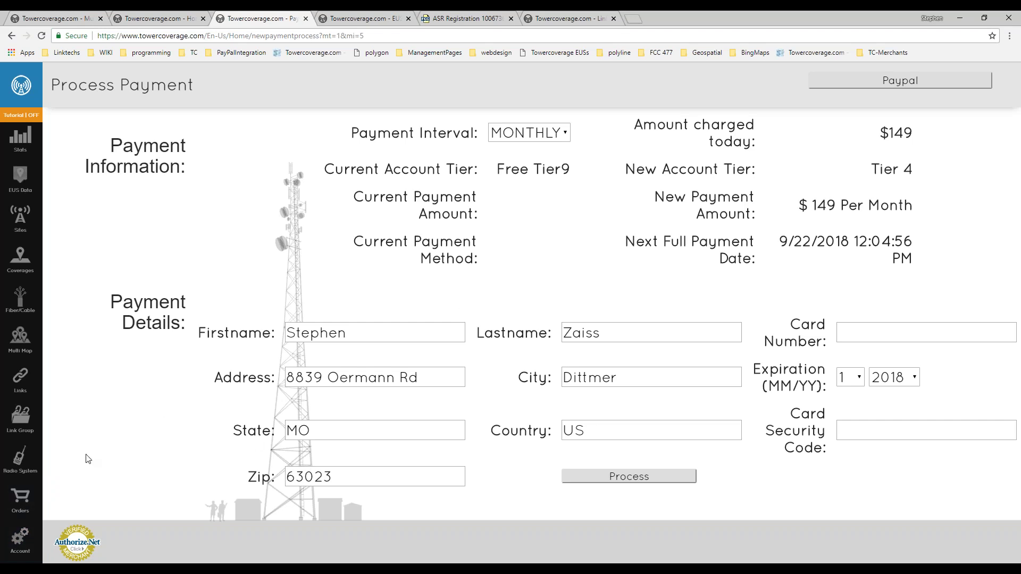
left_click(20, 137)
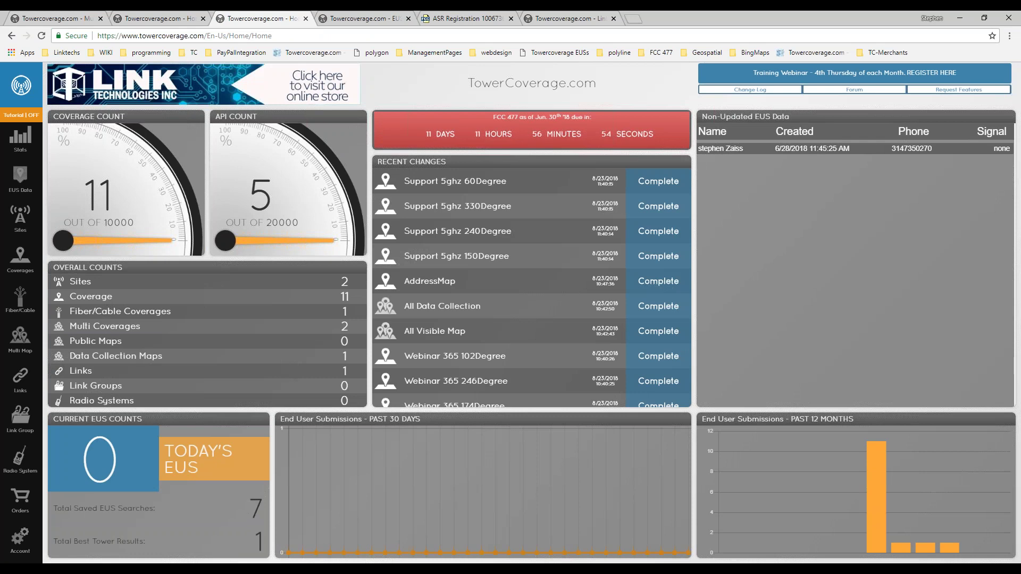
Open the Webinar 365 102Degree coverage and overlay the landcover data on its map at 0.86 opacity.
left_click(20, 257)
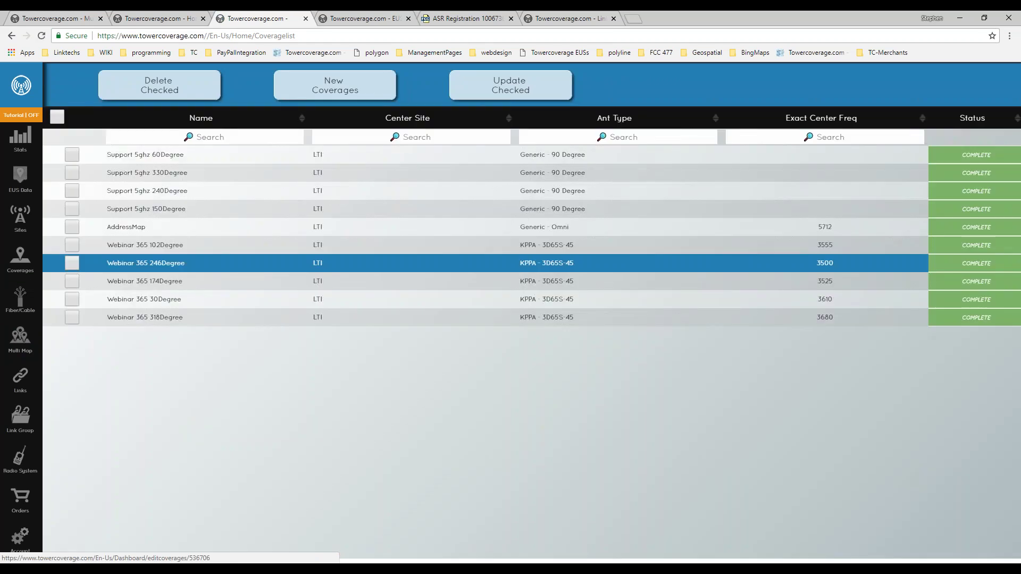
left_click(164, 249)
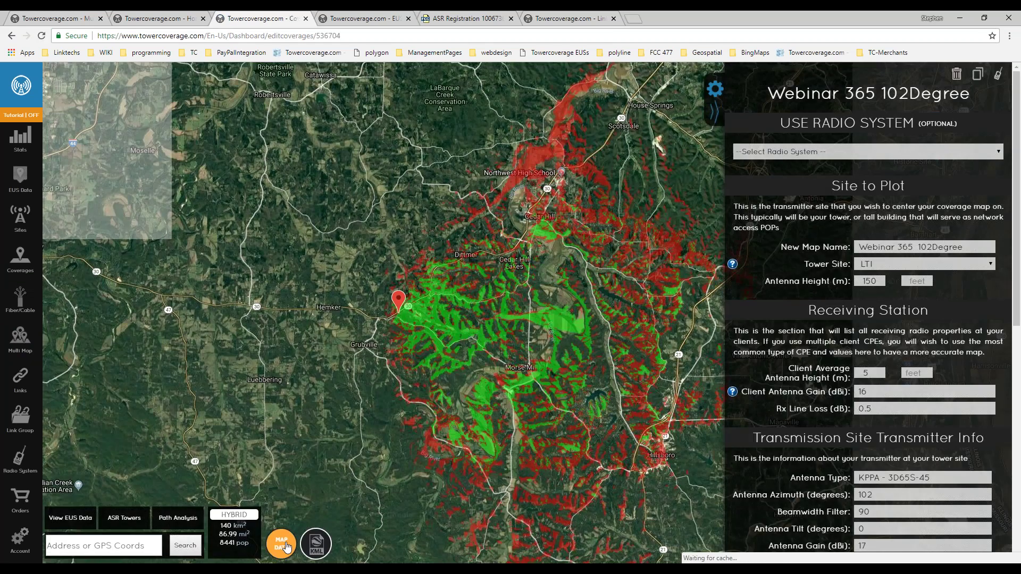
left_click(283, 546)
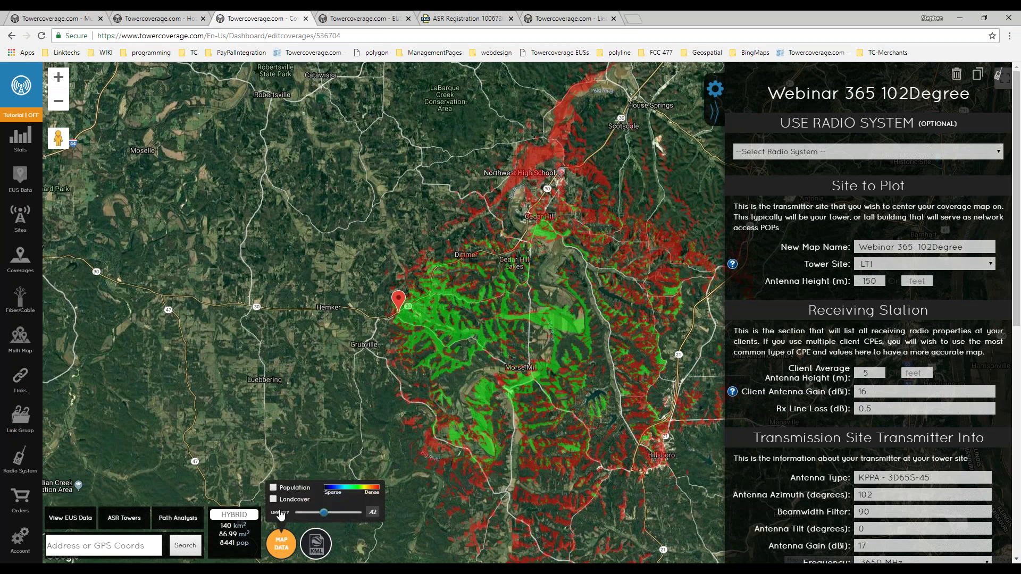
left_click(273, 499)
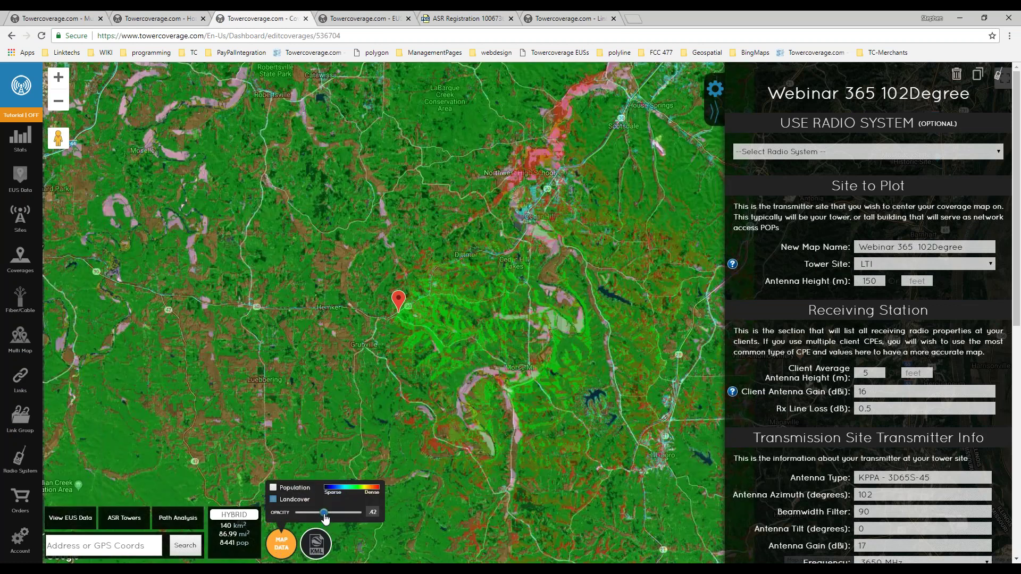
left_click_drag(324, 512, 354, 514)
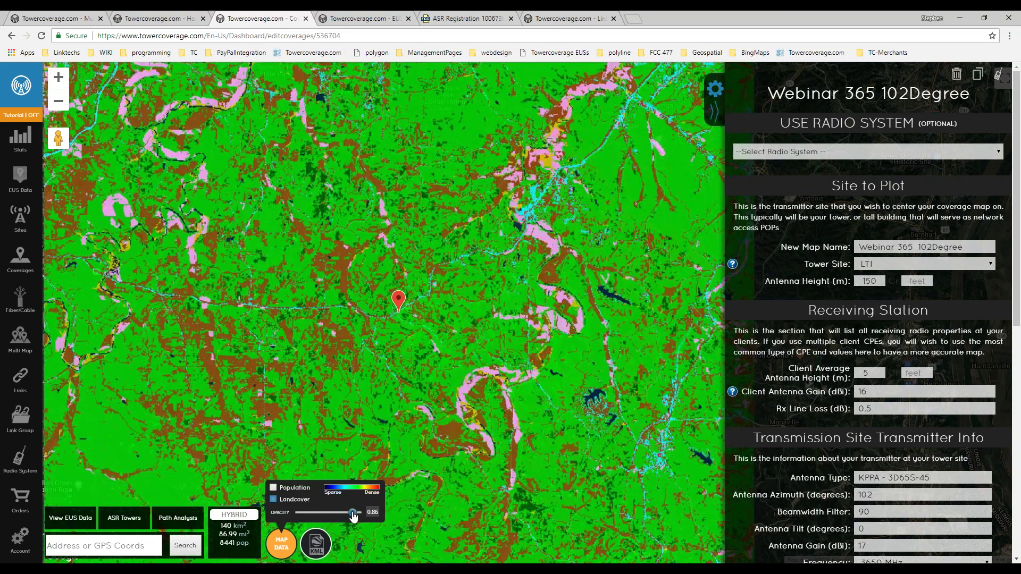
mouse_move(465, 462)
left_mouse_down()
mouse_move(396, 461)
mouse_move(374, 423)
left_mouse_up()
mouse_move(353, 512)
left_mouse_down()
mouse_move(300, 523)
mouse_move(354, 516)
left_mouse_up()
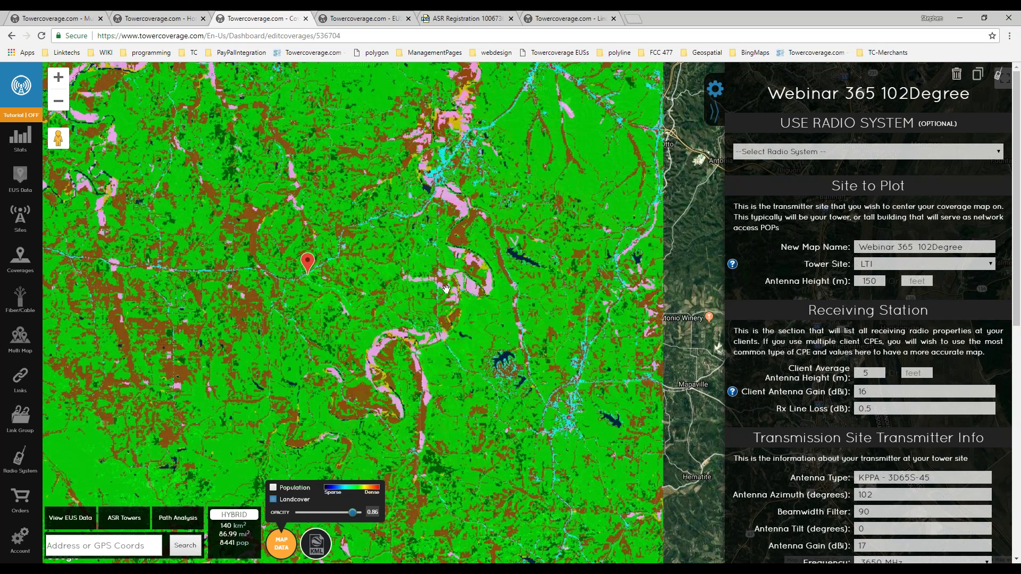
Examine the landcover east of the tower up close and place a client point just south of the pink strip's eastern end.
scroll(423, 287, "up", 3)
scroll(406, 310, "up", 1)
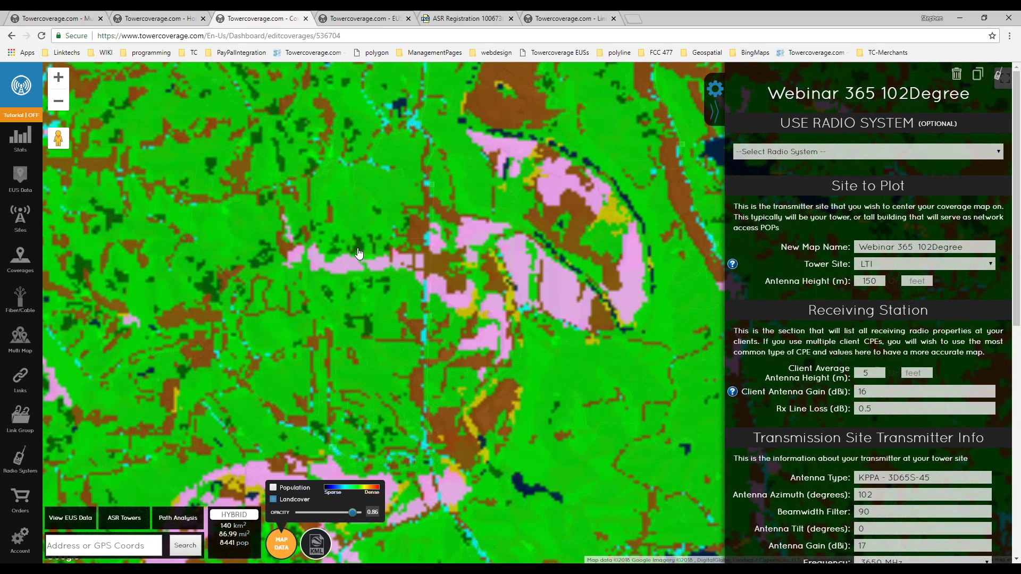
scroll(357, 199, "up", 1)
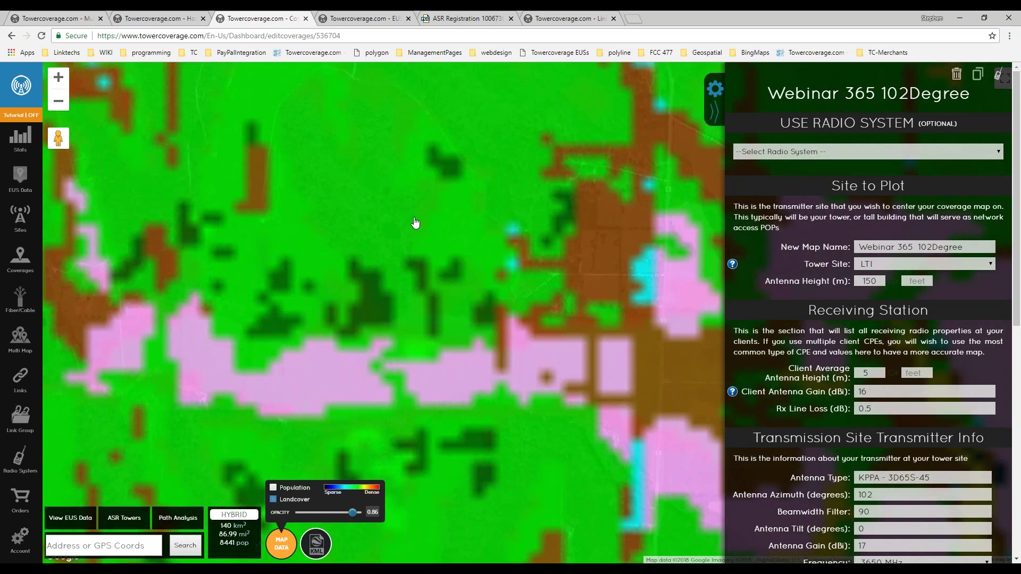
scroll(423, 289, "down", 1)
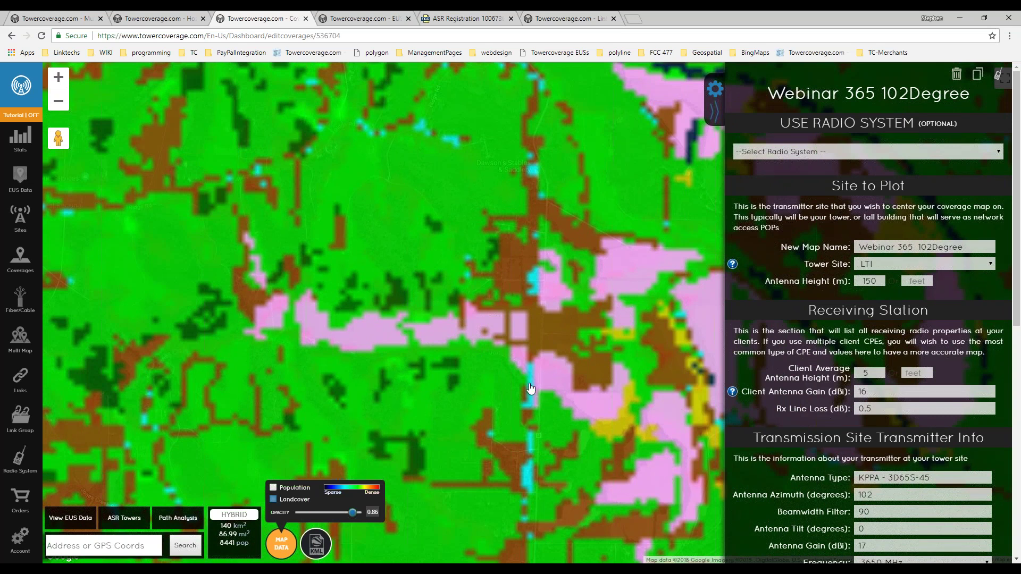
left_click_drag(539, 389, 444, 366)
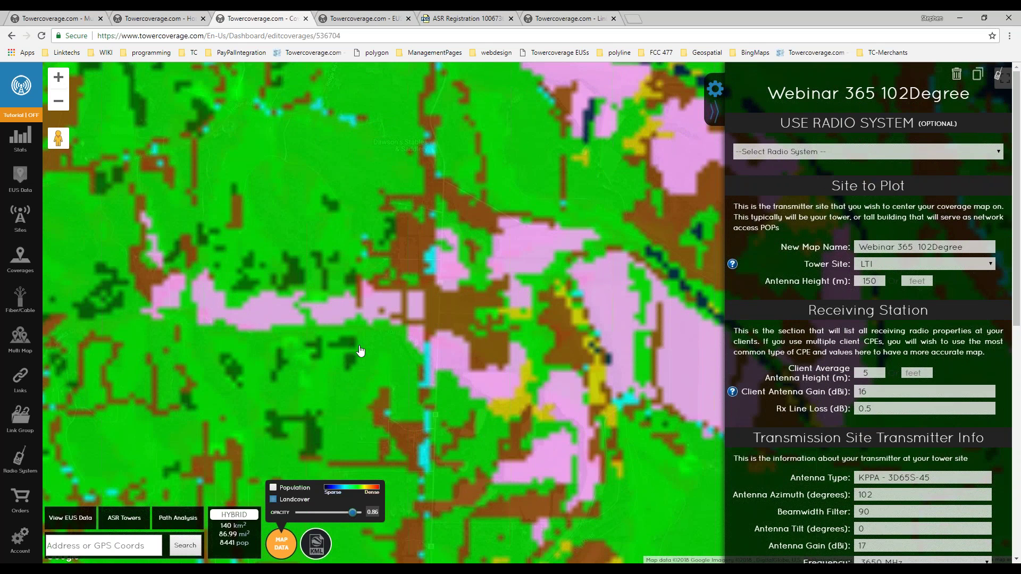
left_click(400, 353)
Review the coverage's transmitter settings, including the antenna tilt, the selectable antenna manufacturers and the azimuth description.
scroll(898, 264, "down", 5)
mouse_move(893, 266)
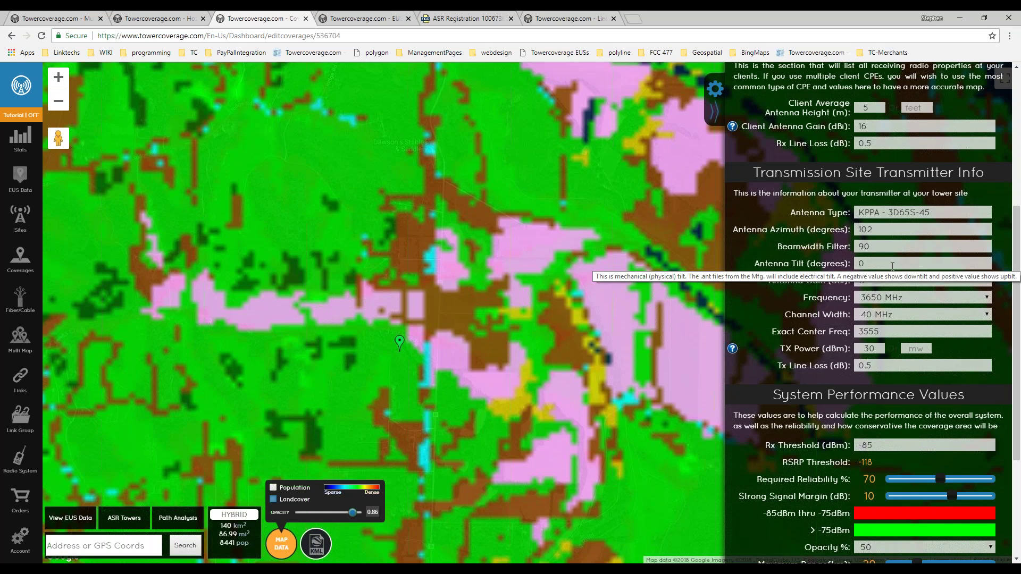
left_click(895, 213)
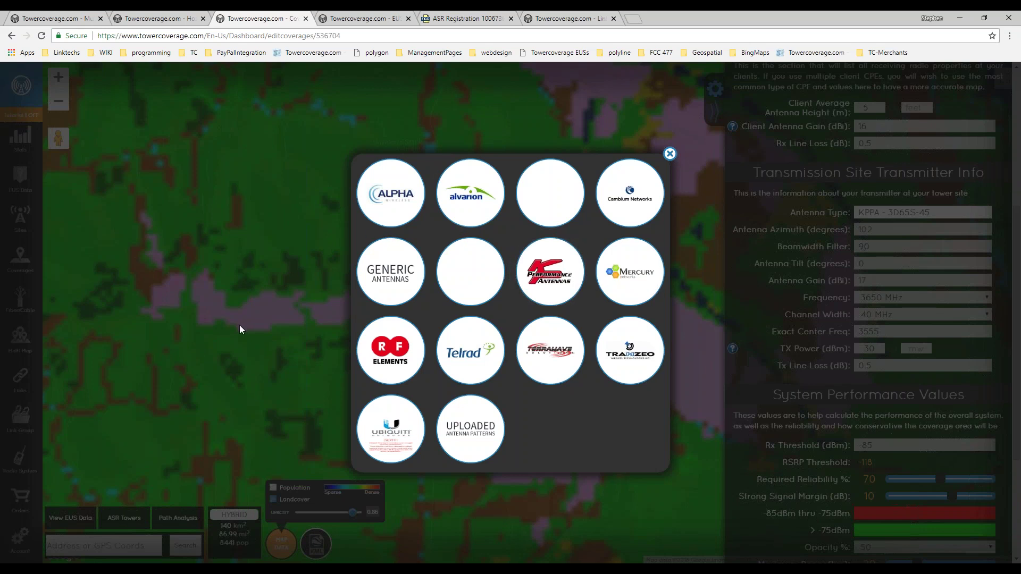
left_click(670, 154)
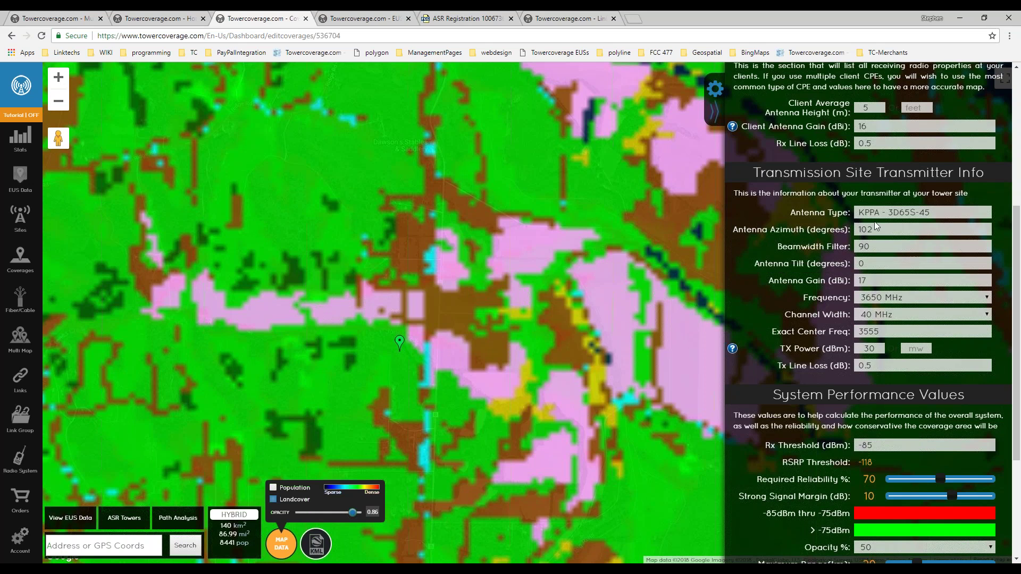
mouse_move(794, 230)
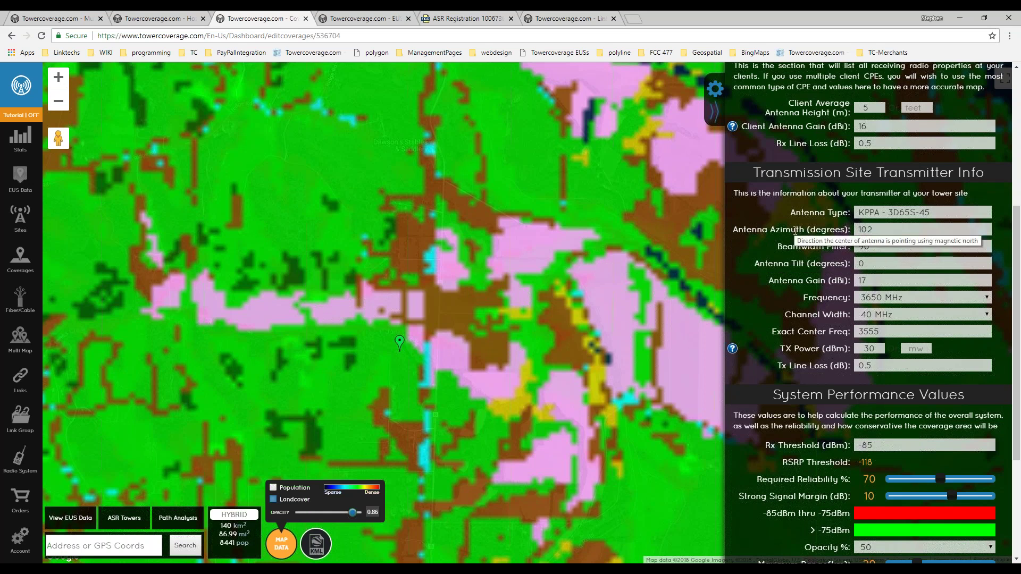